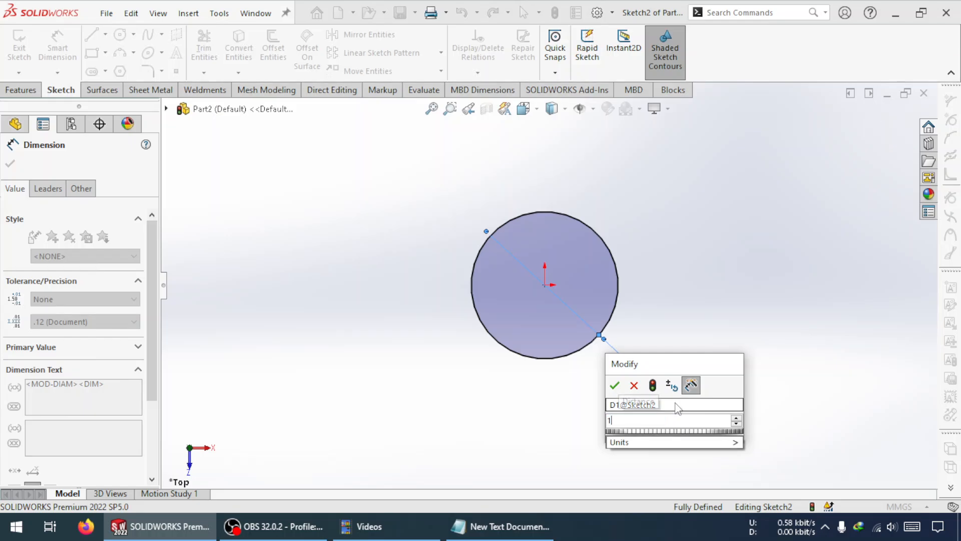
Step: Set the circle's diameter to 150 mm and sketch a concentric circle about 230 mm in diameter around it, centred on the origin
key(Return)
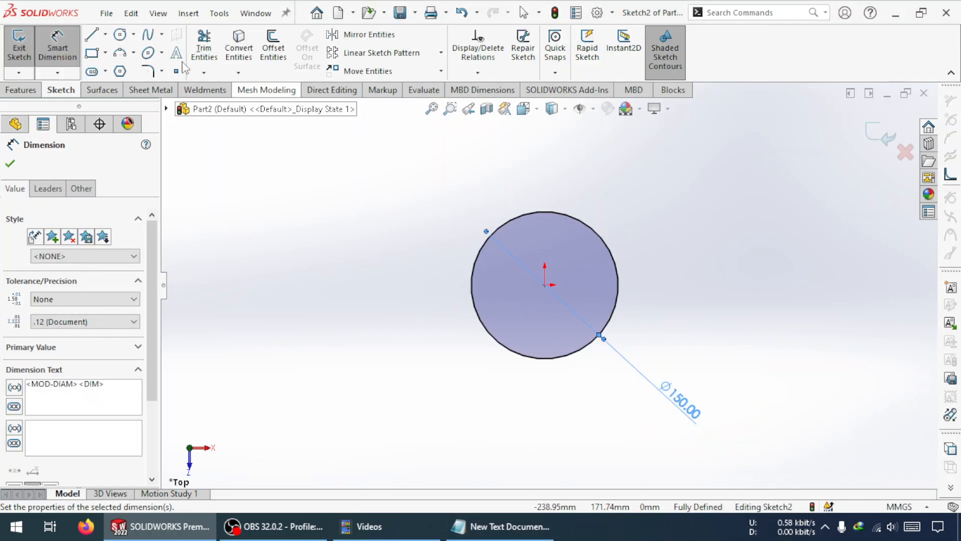
click(120, 34)
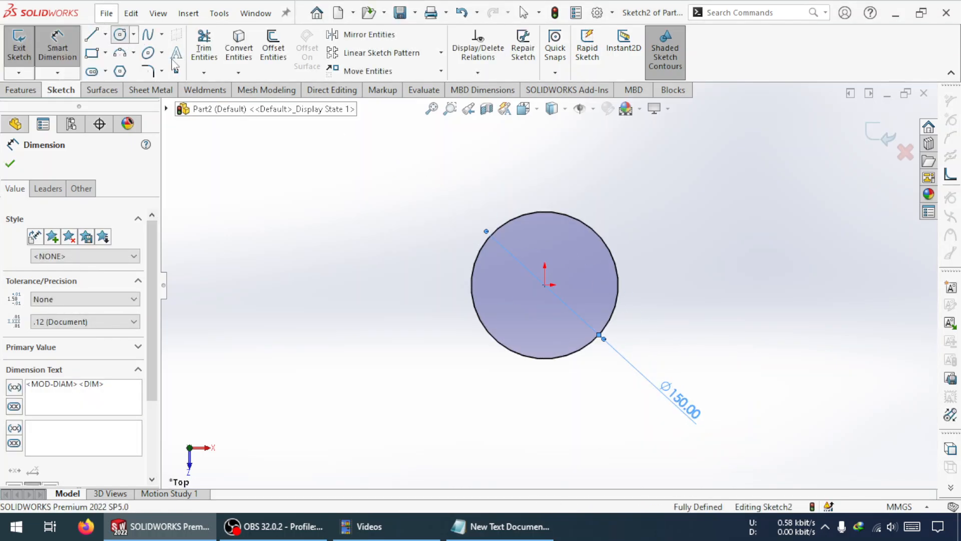
click(544, 285)
click(616, 371)
Step: Dimension the outer circle's diameter at 260 mm and convert that circle to construction geometry
click(60, 55)
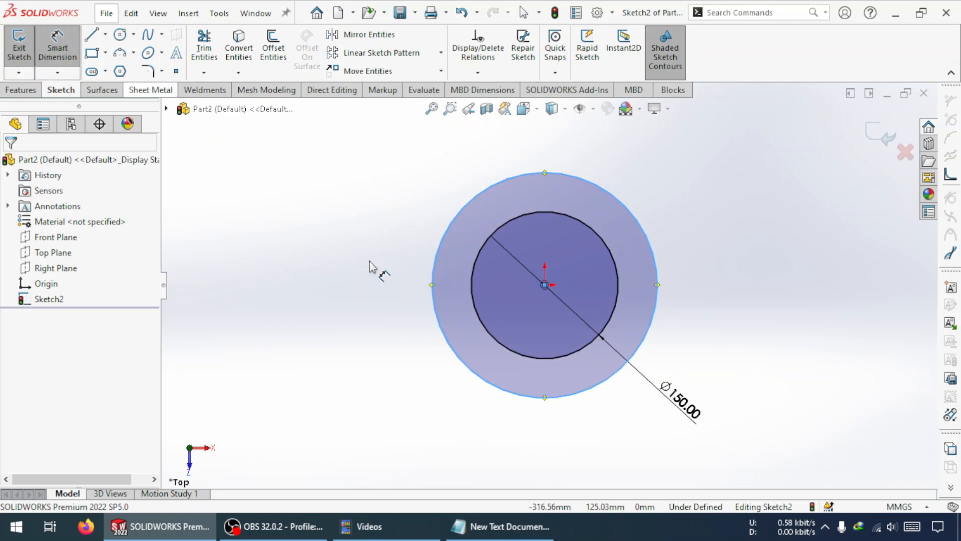
click(568, 395)
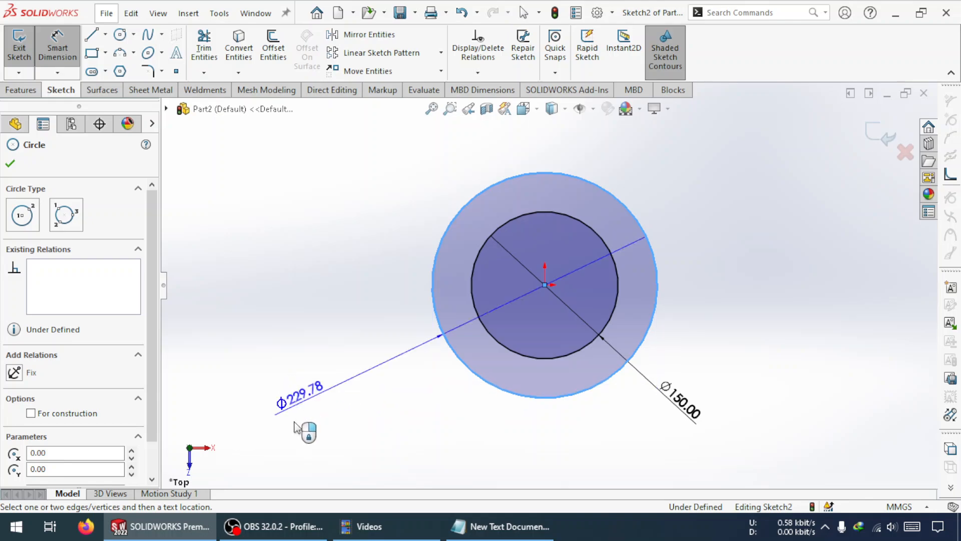
click(313, 453)
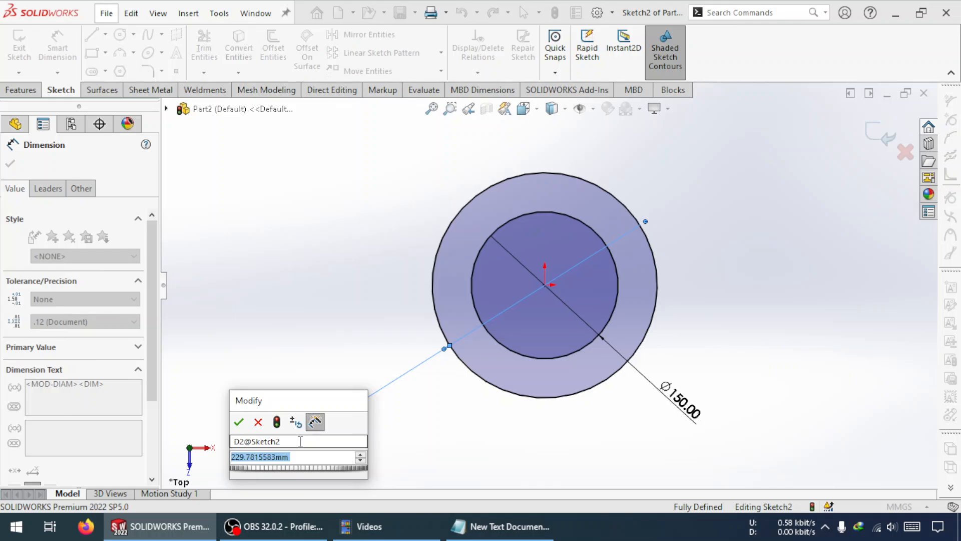
text(260)
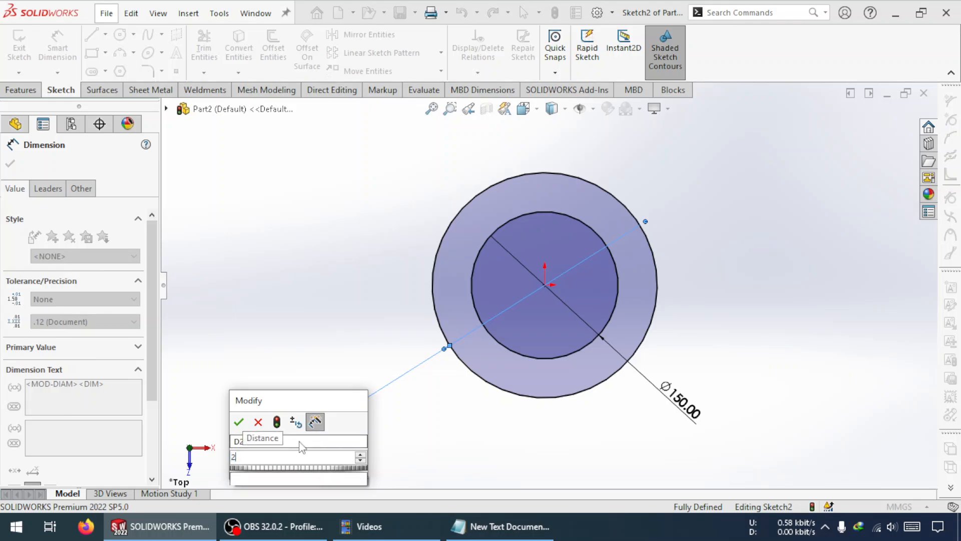
key(Return)
key(Escape)
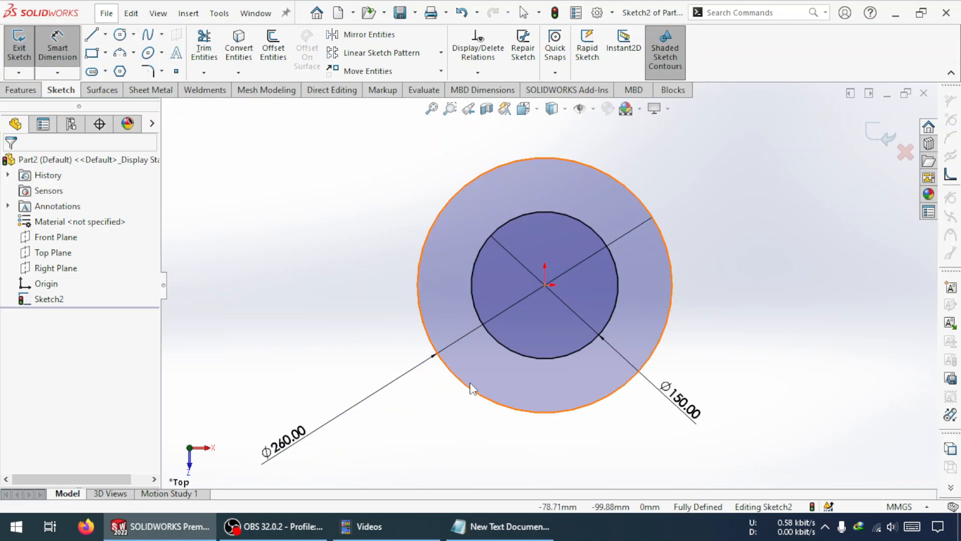
click(498, 356)
click(533, 344)
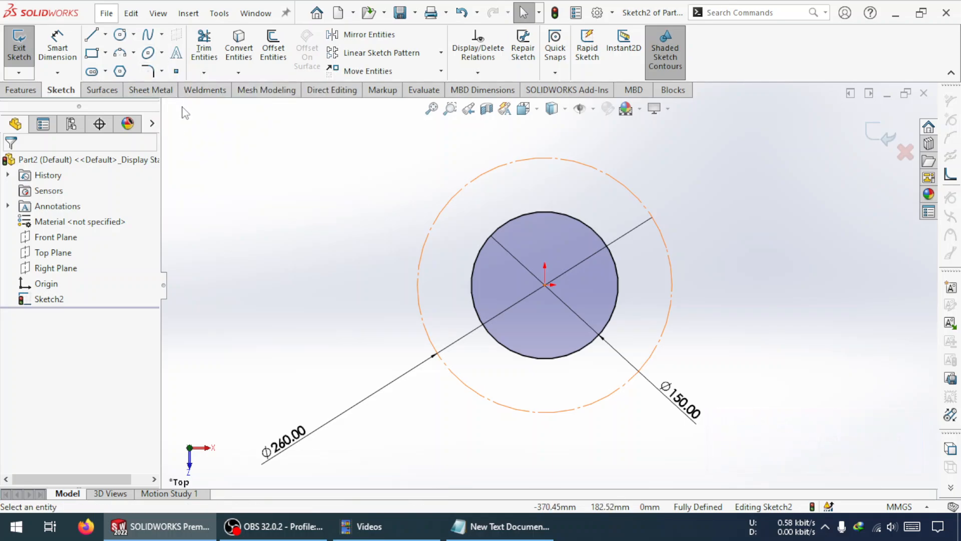
Step: Draw a horizontal centerline through the origin, spanning the full width of the 260 mm construction circle
click(120, 35)
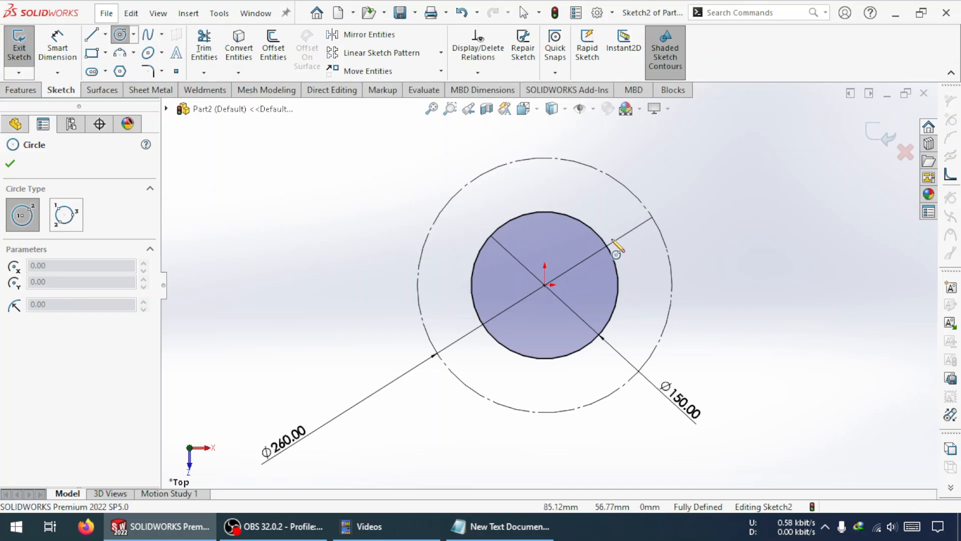
click(105, 35)
click(108, 69)
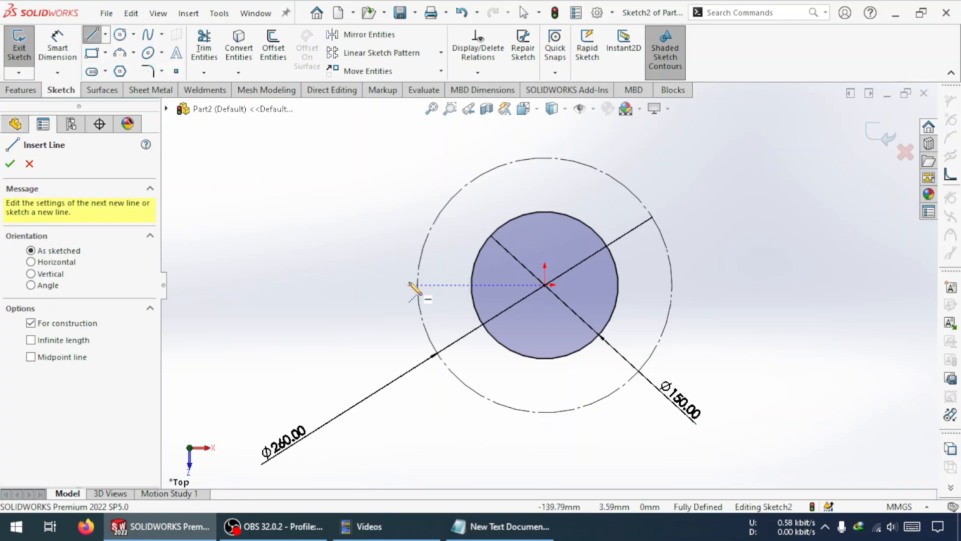
click(418, 285)
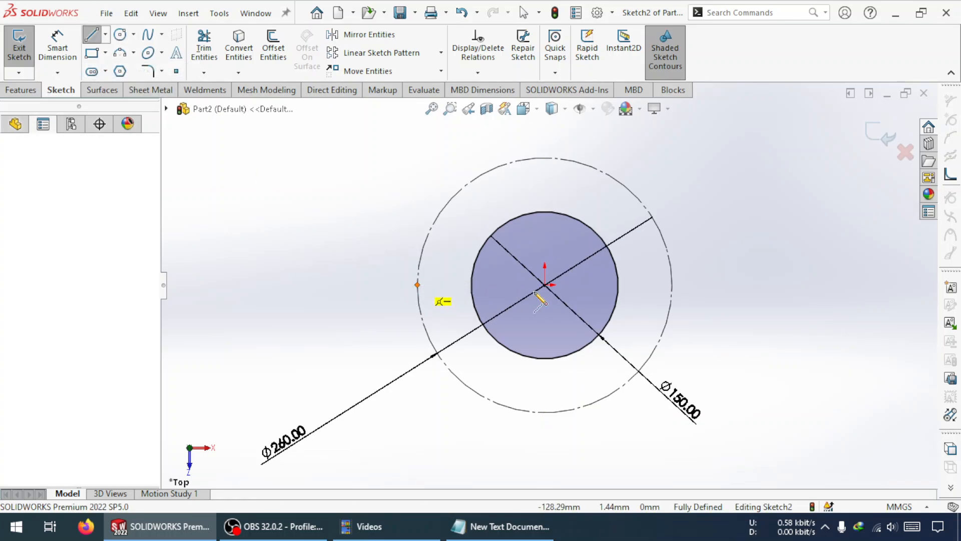
click(672, 285)
key(Escape)
Step: Draw a vertical centerline through the origin from the highest to the lowest point of the construction circle
key(Return)
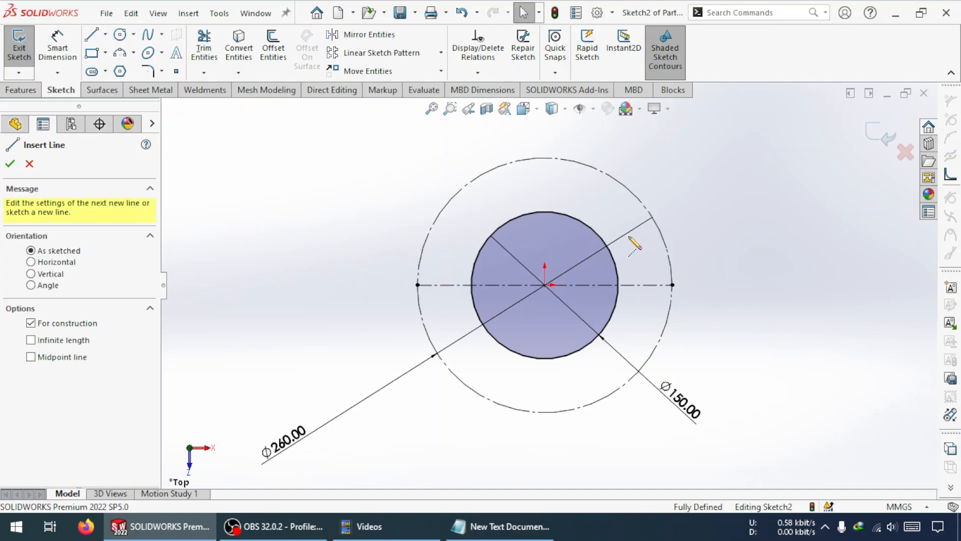
click(546, 158)
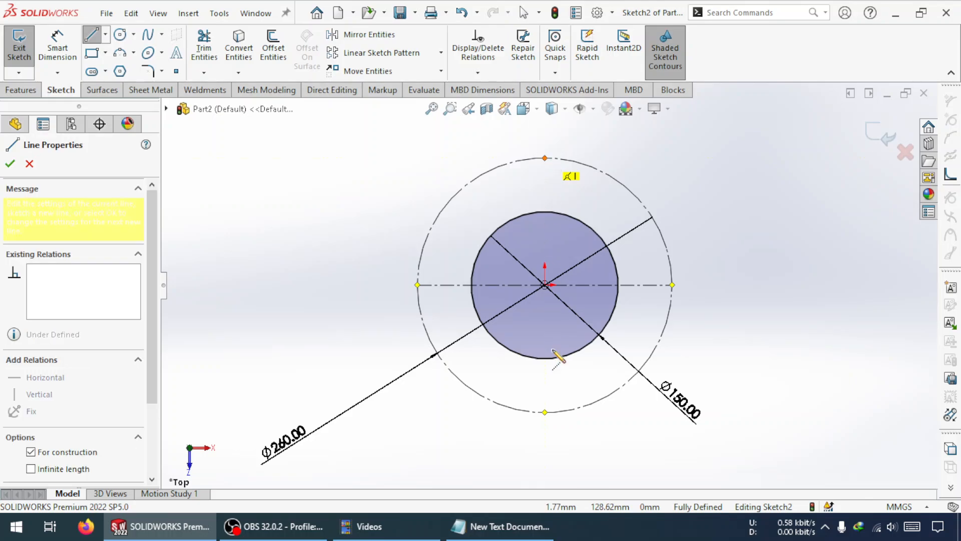
double_click(544, 412)
key(Escape)
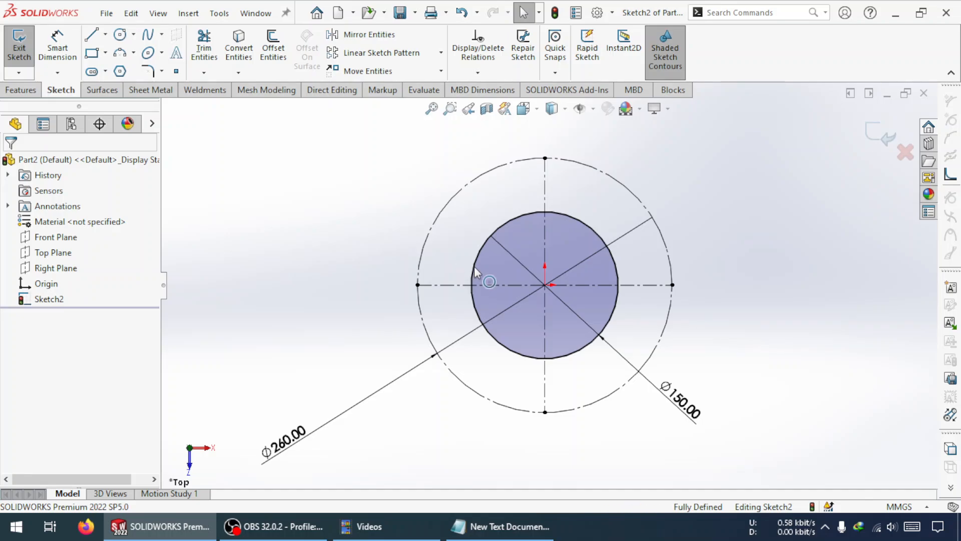
click(120, 35)
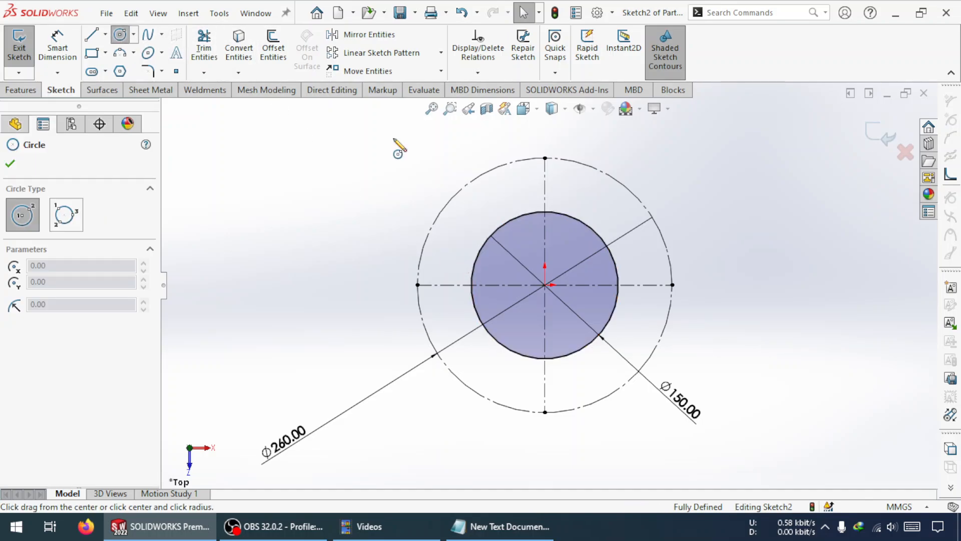
click(604, 201)
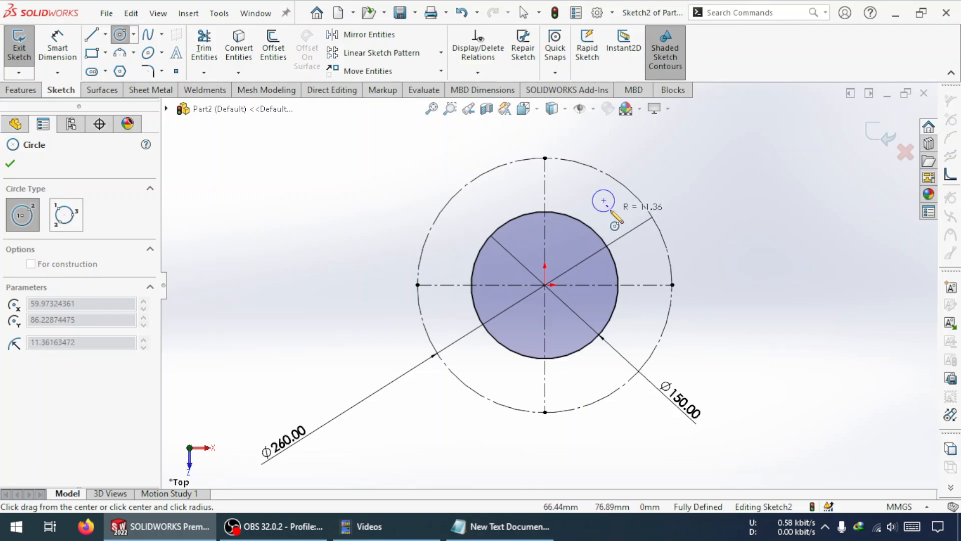
key(Escape)
Step: Sketch a small circle about 42 mm in diameter centred on the upper-right part of the construction circle
key(Return)
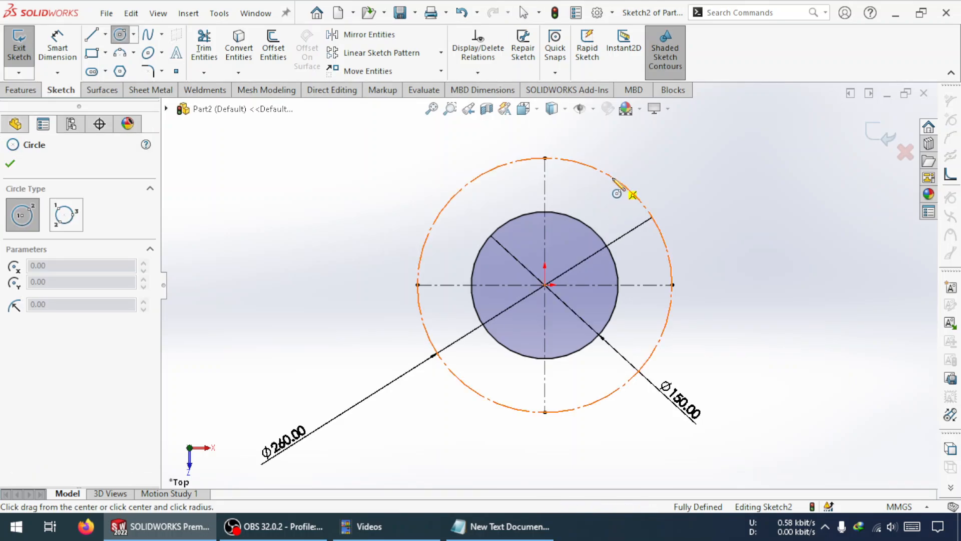
click(612, 177)
click(621, 196)
key(Escape)
Step: Dimension the small circle's diameter at 30 mm
click(58, 45)
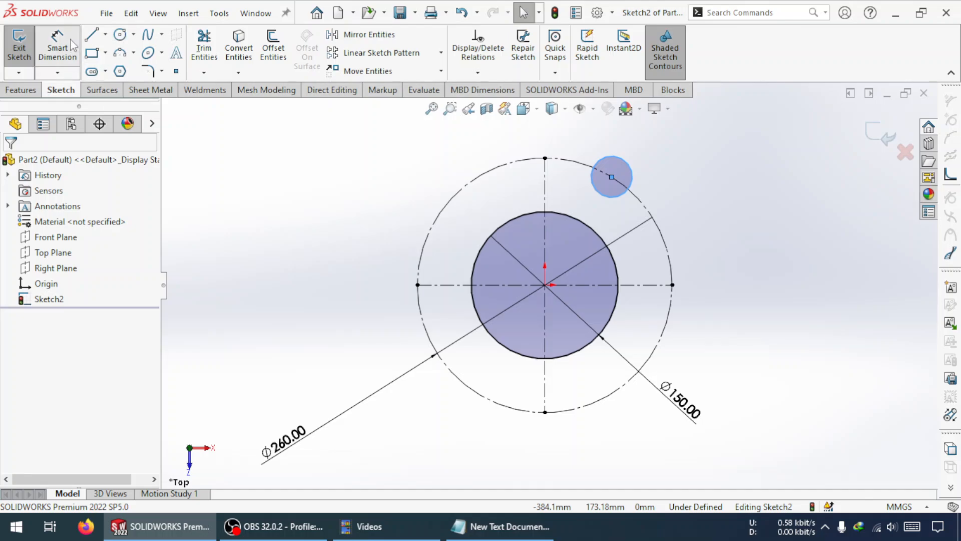
click(632, 187)
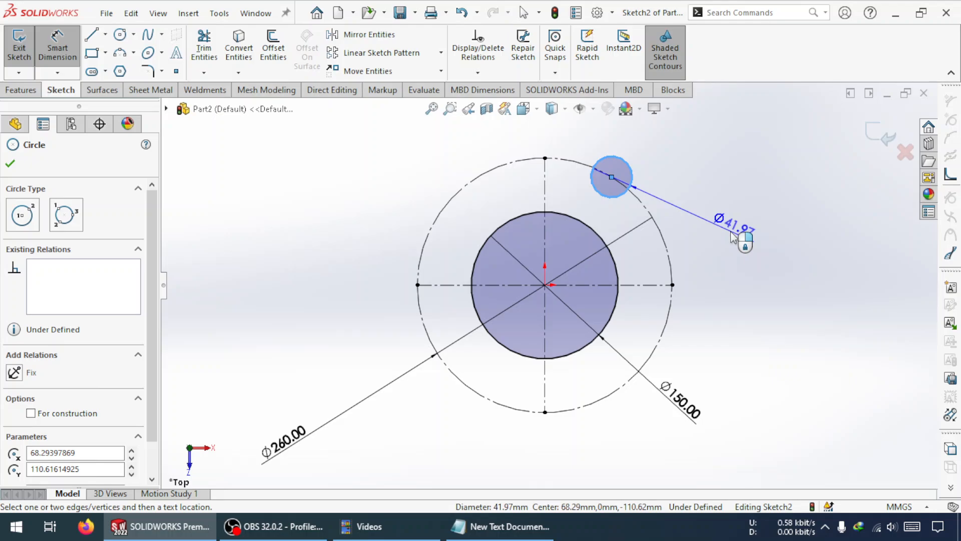
click(734, 237)
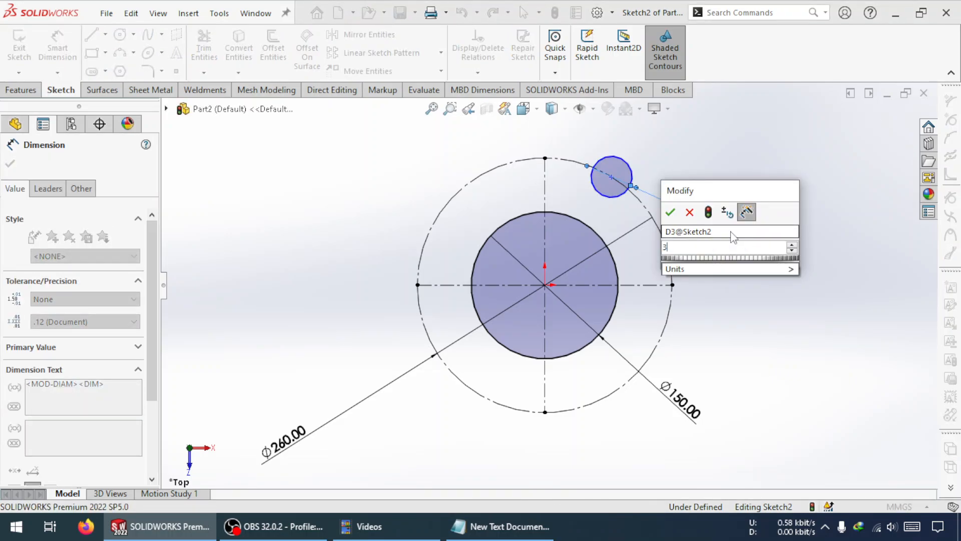
key(Return)
key(Escape)
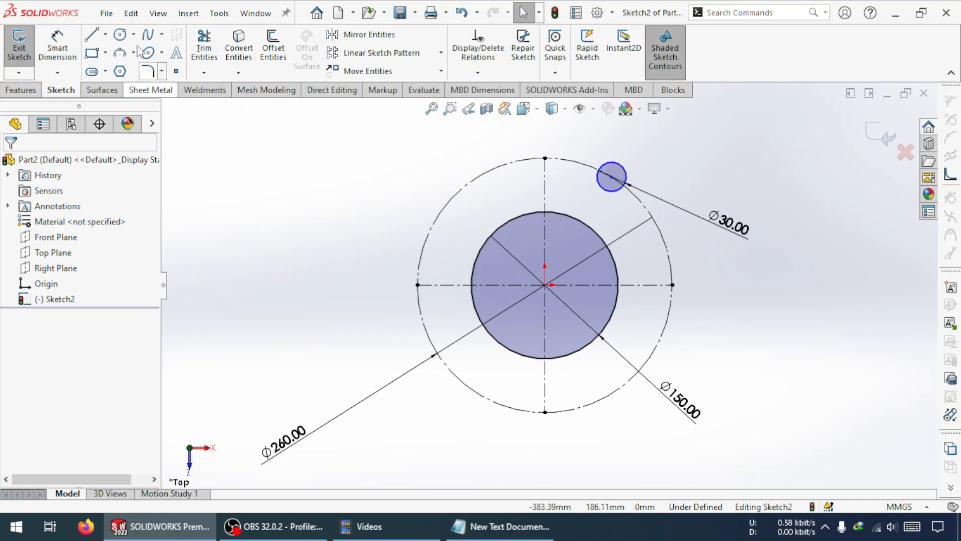
Step: Draw a centerline from the origin to the centre of the small 30 mm circle
click(105, 36)
click(114, 67)
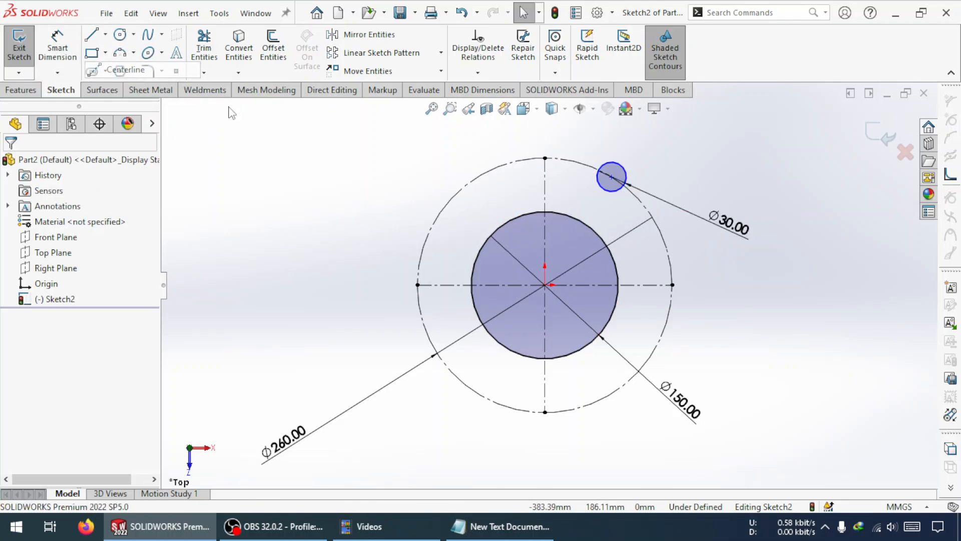
click(547, 285)
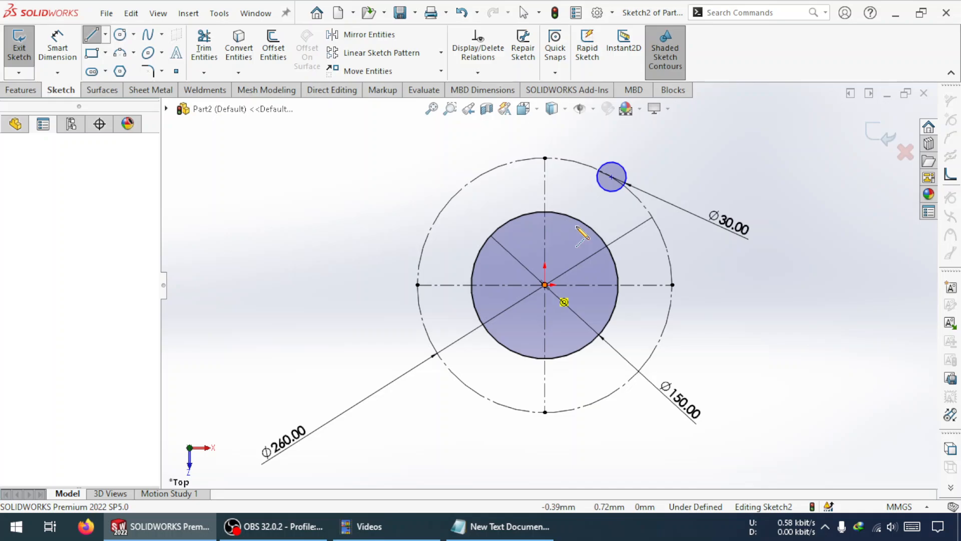
click(612, 177)
key(Escape)
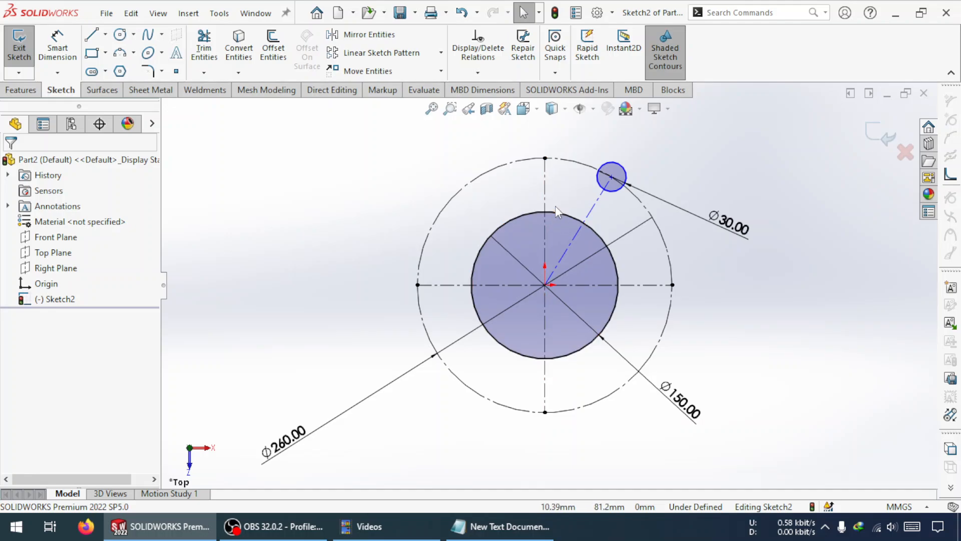
Step: Sketch a centerpoint arc of about 37 mm radius around the outer side of the small circle, sharing its centre
click(133, 53)
click(160, 70)
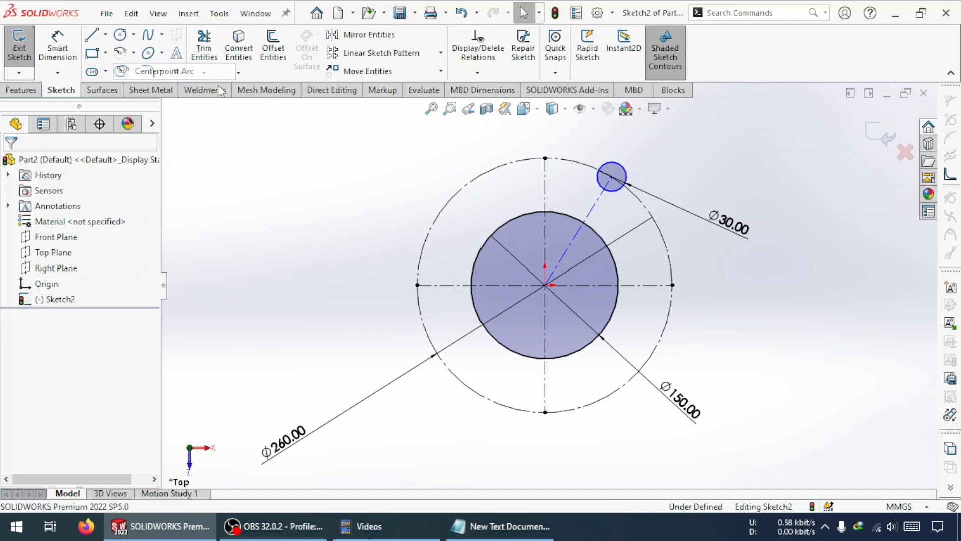
click(611, 176)
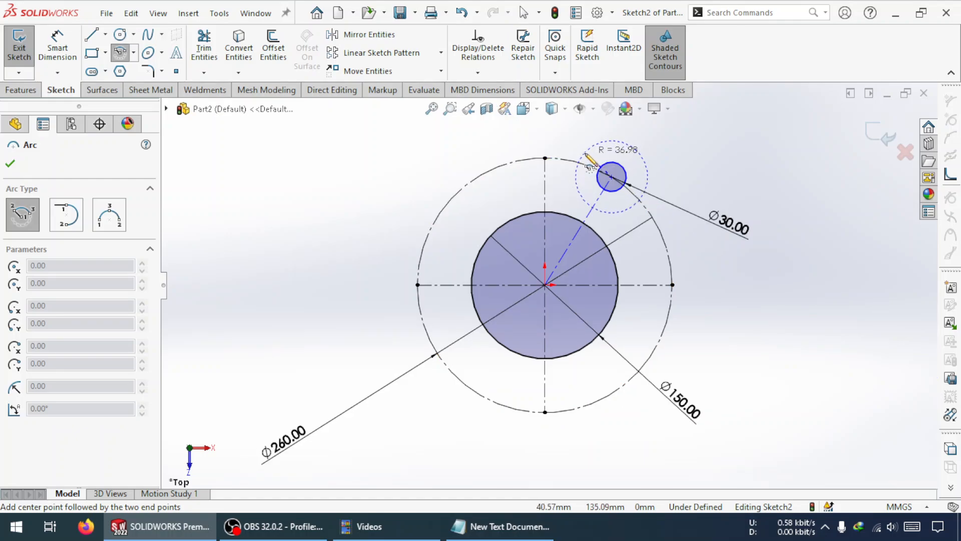
click(585, 152)
click(646, 188)
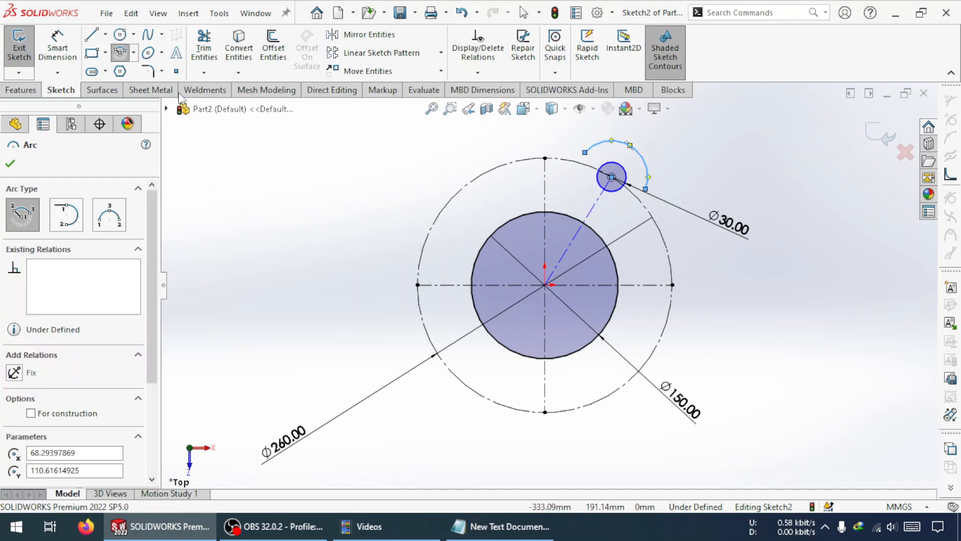
Step: Dimension the arc's radius at 38 mm
click(73, 54)
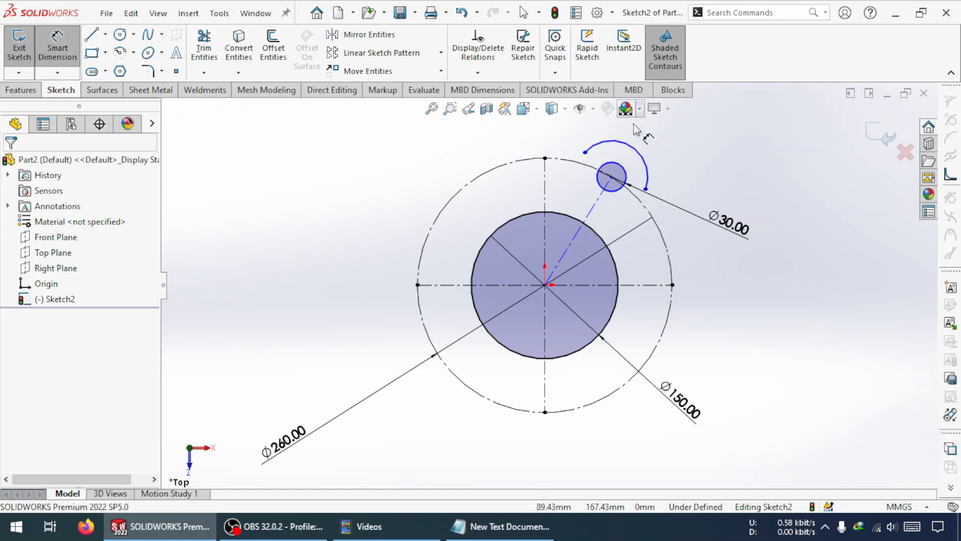
click(642, 155)
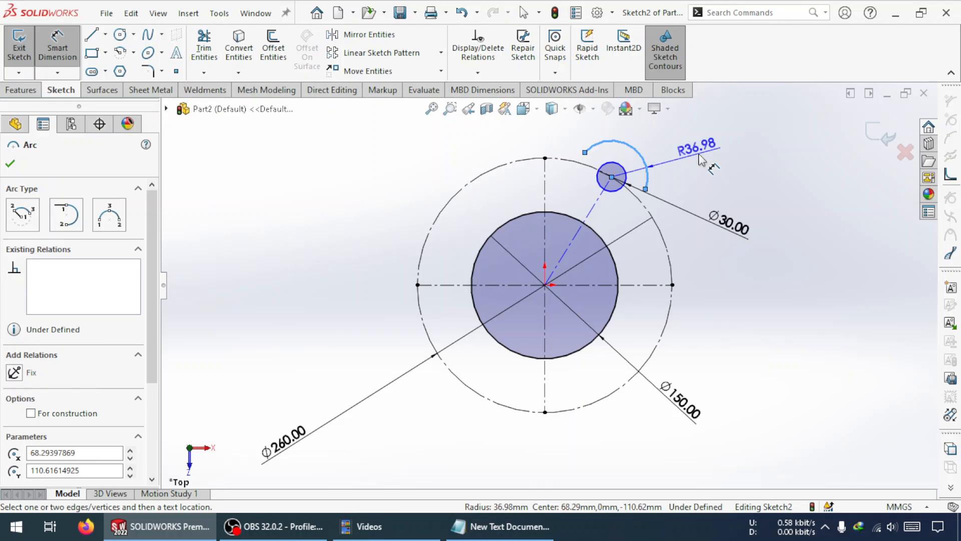
click(699, 160)
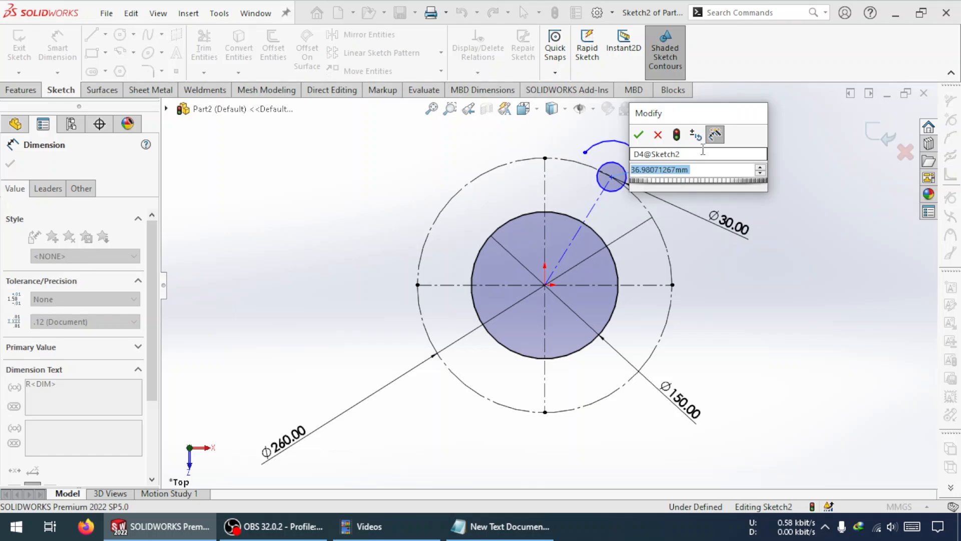
text(38)
key(Return)
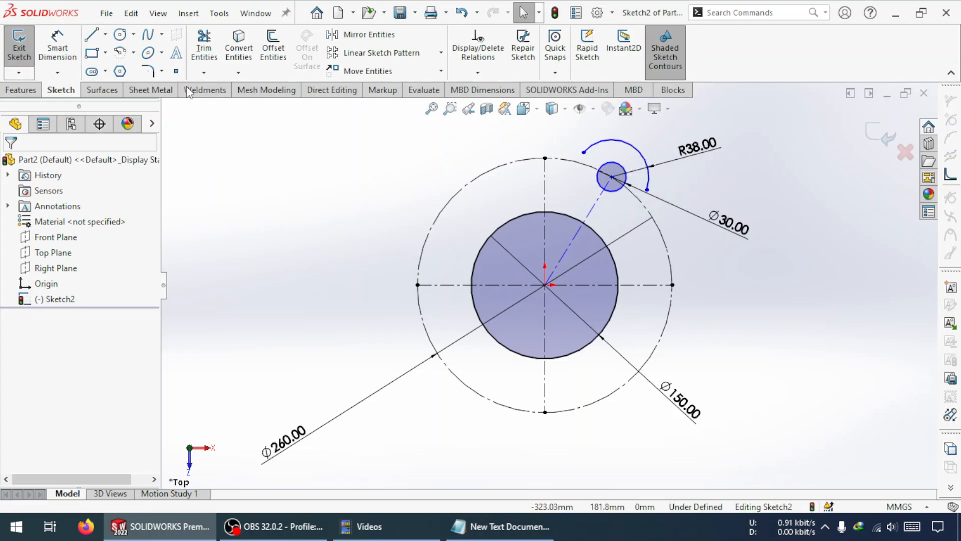
Step: Dimension the angle between the vertical centerline and the slanted centerline to the small circle at 260 degrees
click(593, 210)
click(547, 192)
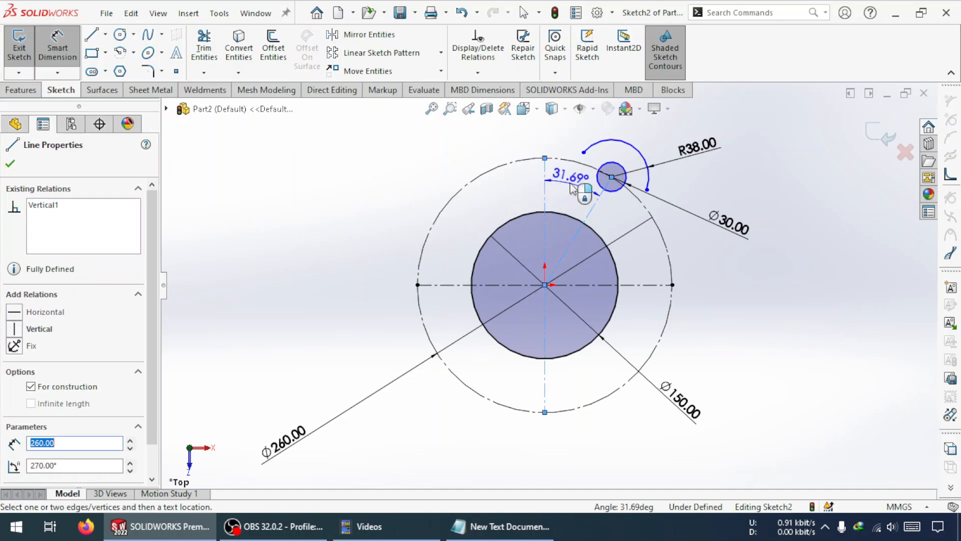
click(574, 181)
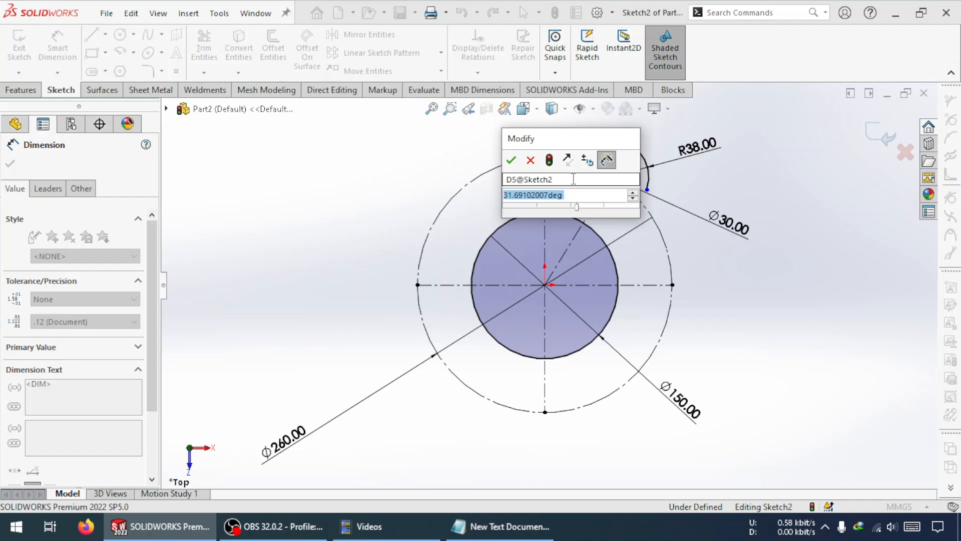
text(260)
key(Return)
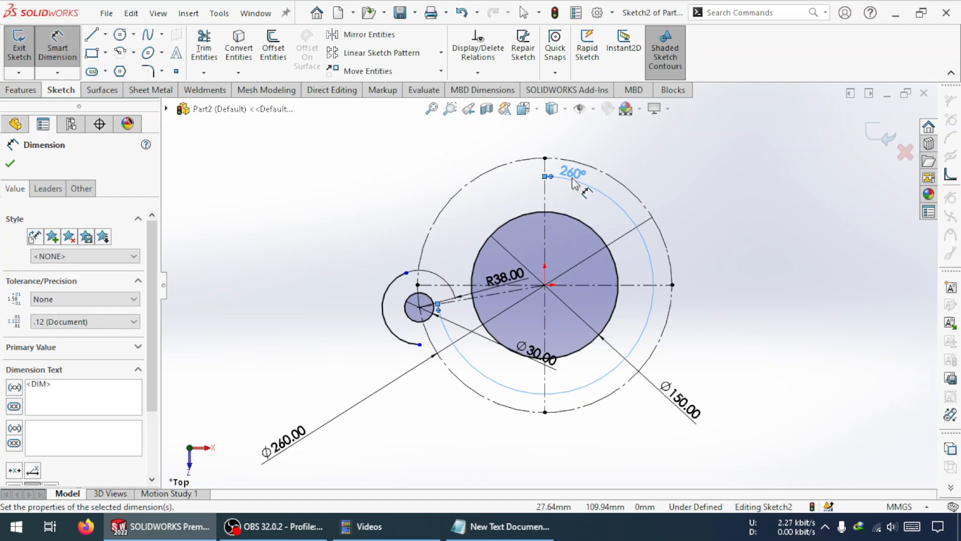
key(Escape)
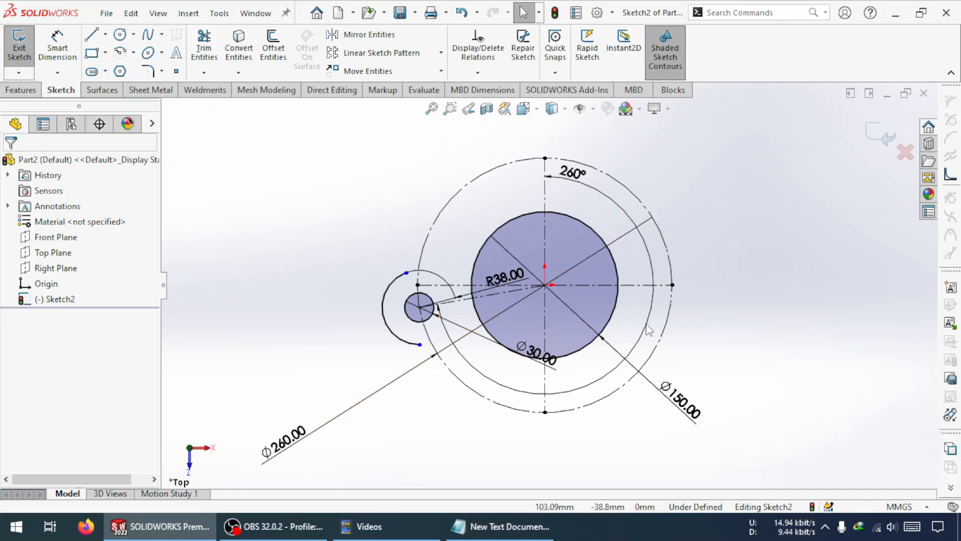
Step: Move the 260-degree angle dimension closer to the 150 mm circle
scroll(455, 239, down, 2)
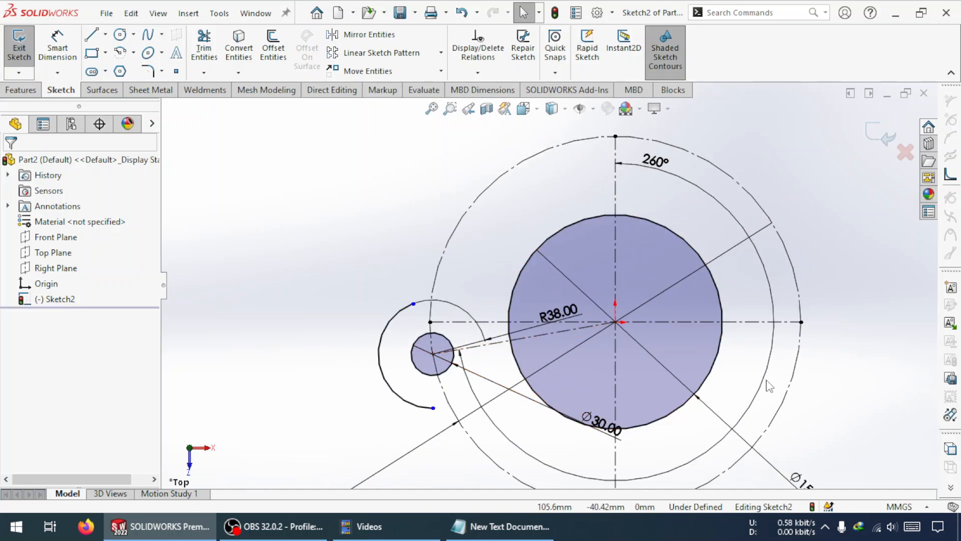
click(736, 426)
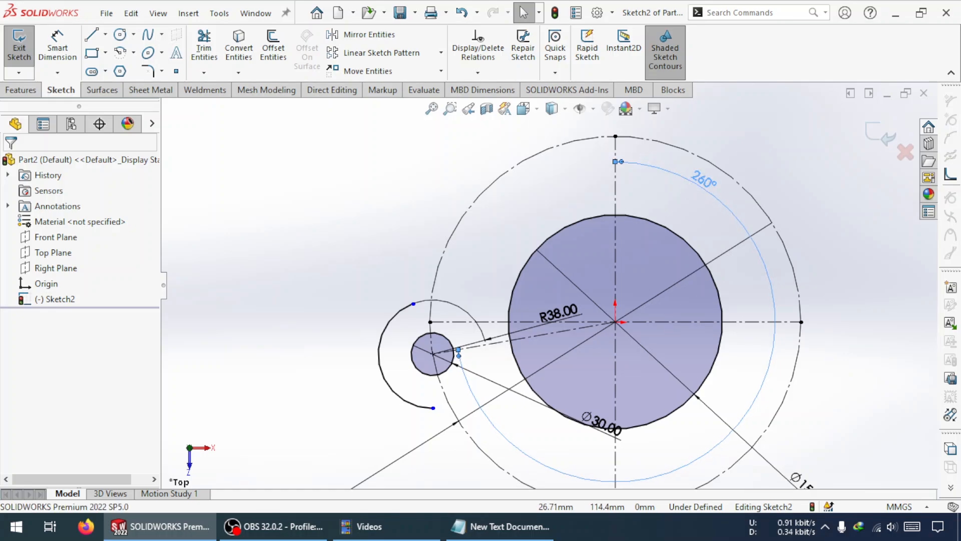
drag(735, 426, 716, 280)
click(734, 296)
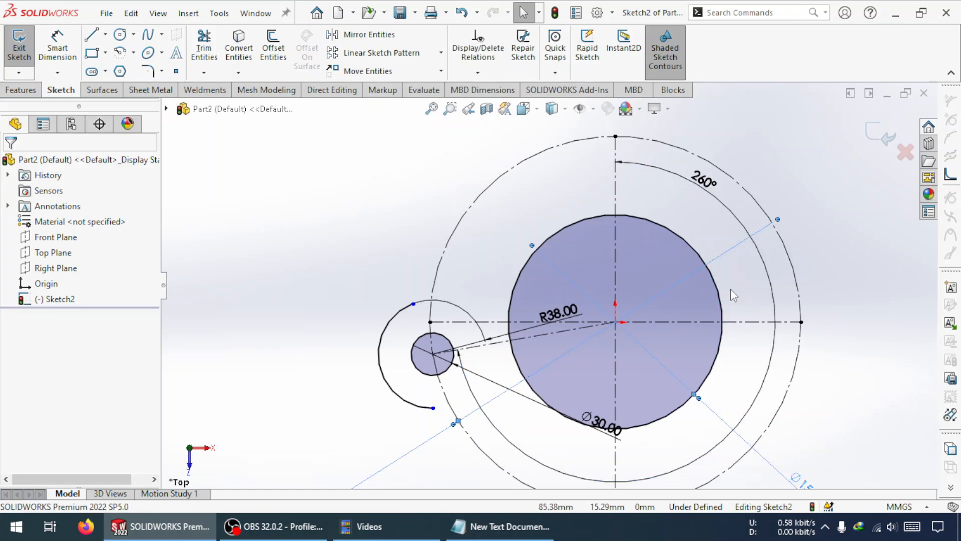
drag(705, 186, 678, 202)
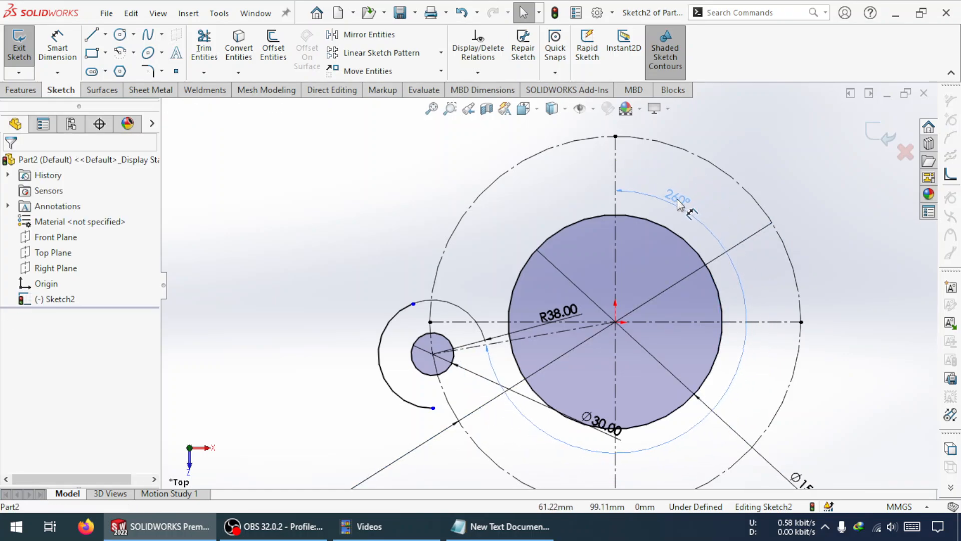
click(303, 352)
Step: Sketch a tangent arc of about 33 mm radius from the upper end of the R38 arc, curving upward
scroll(495, 346, up, 3)
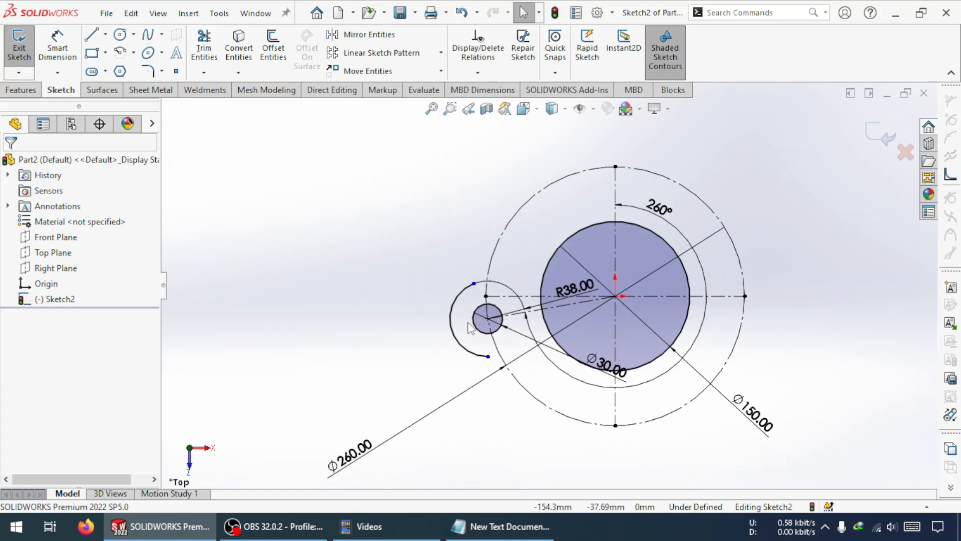
scroll(518, 315, down, 5)
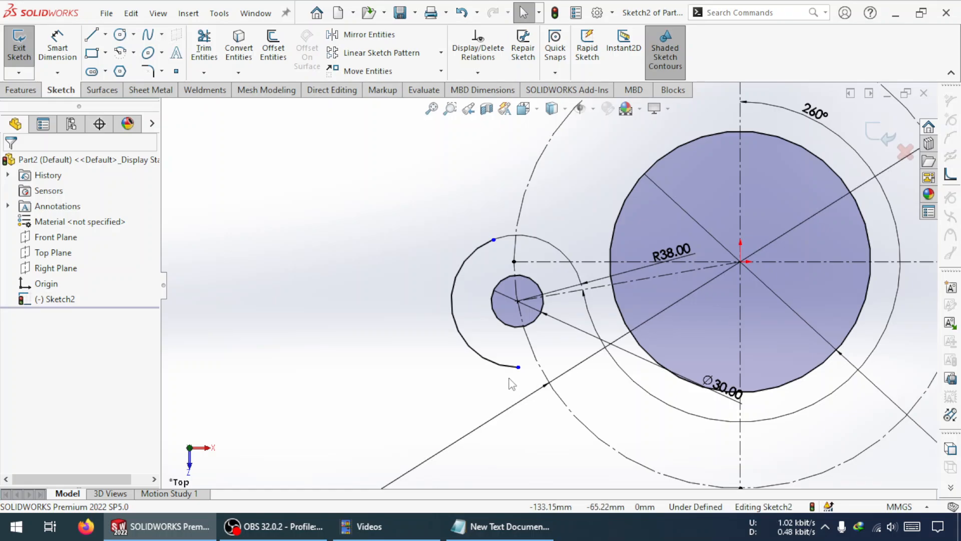
click(63, 50)
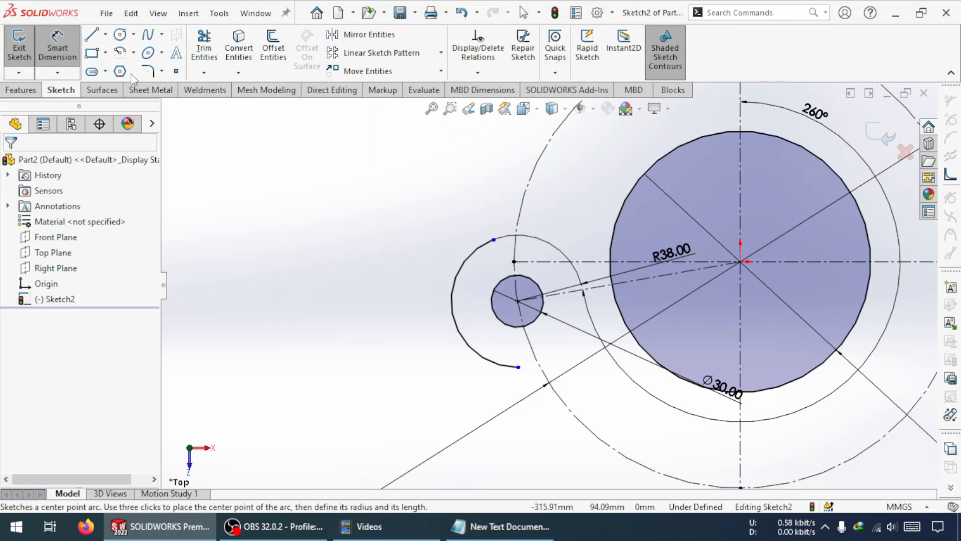
click(134, 52)
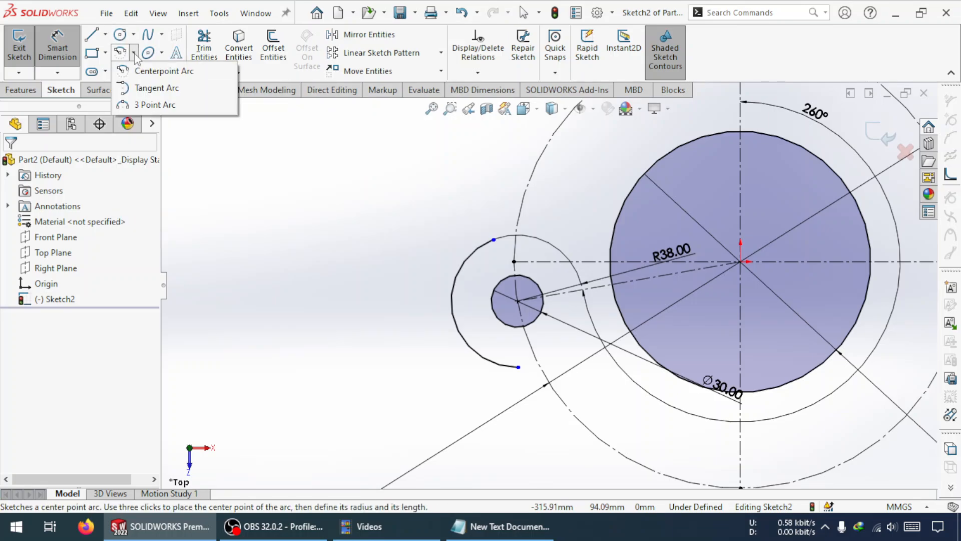
click(142, 89)
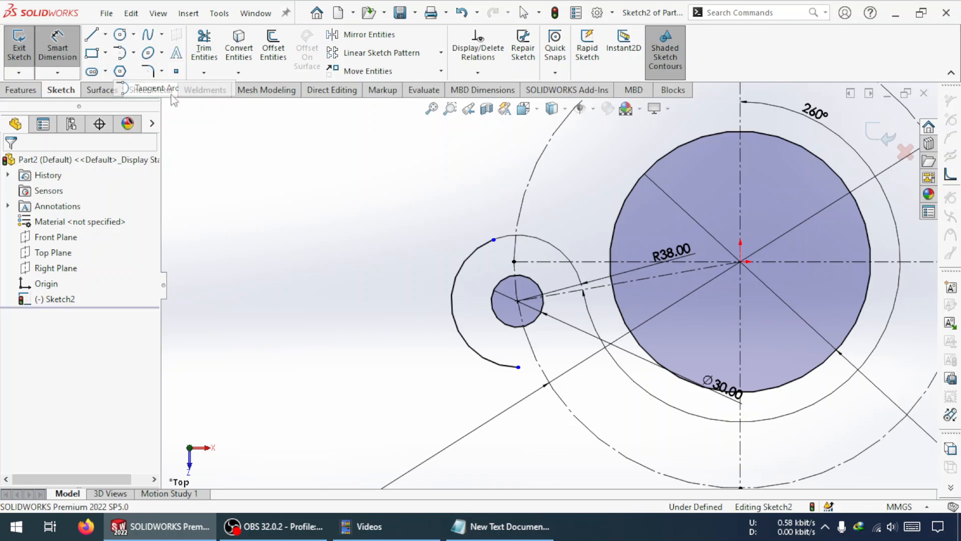
click(494, 240)
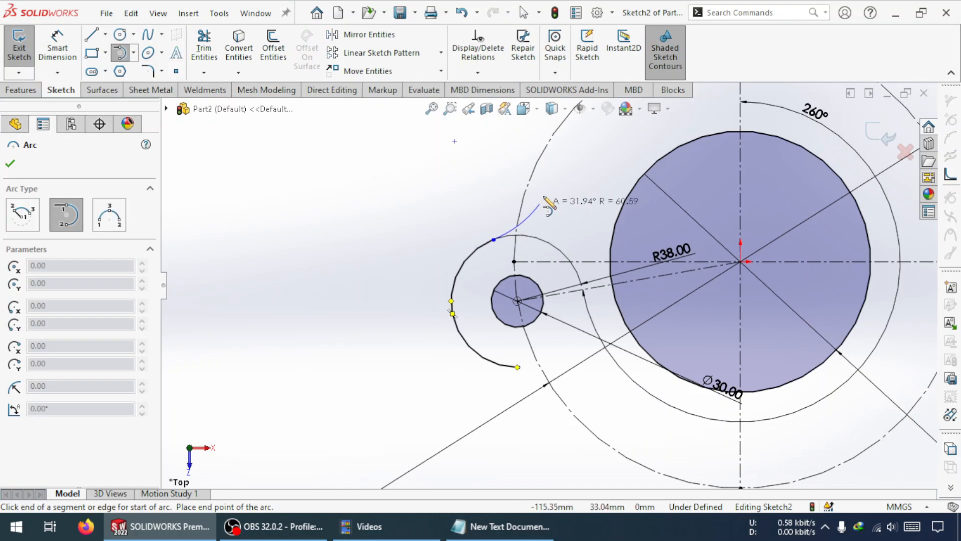
click(526, 163)
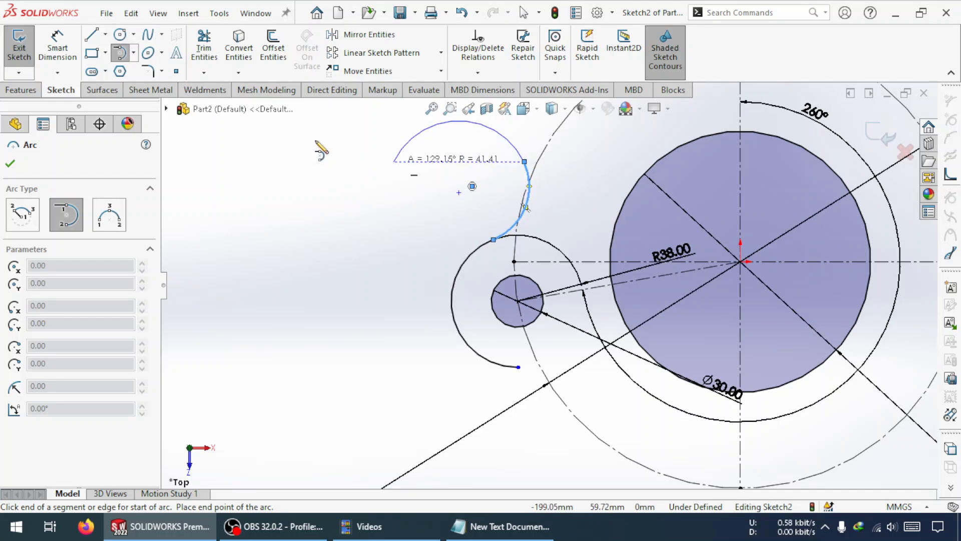
key(Escape)
Step: Dimension the tangent arc's radius at 30 mm
click(523, 226)
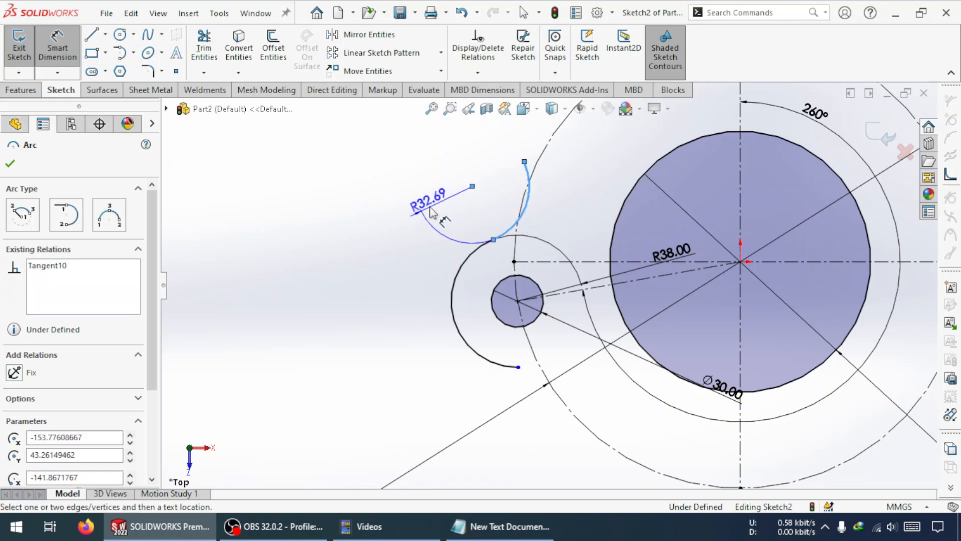
click(432, 206)
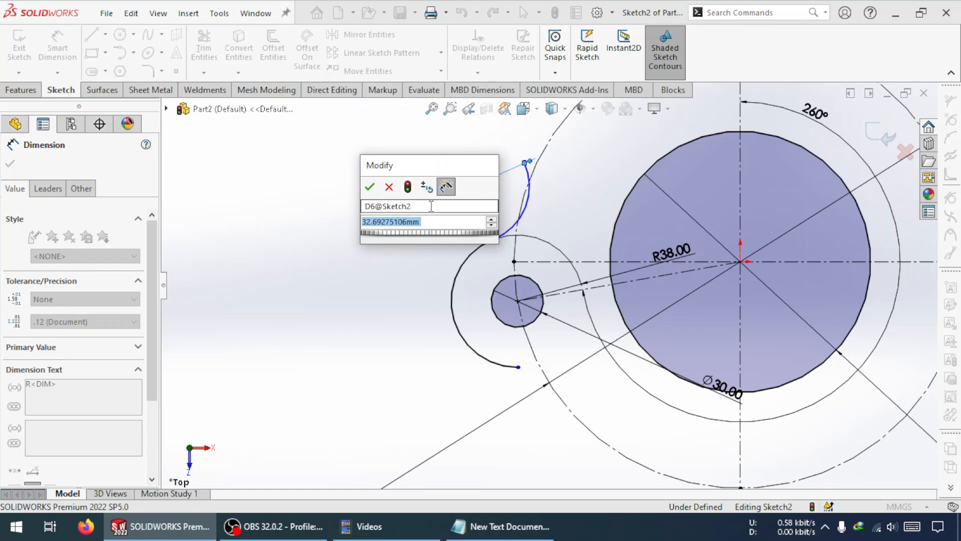
text(30)
key(Return)
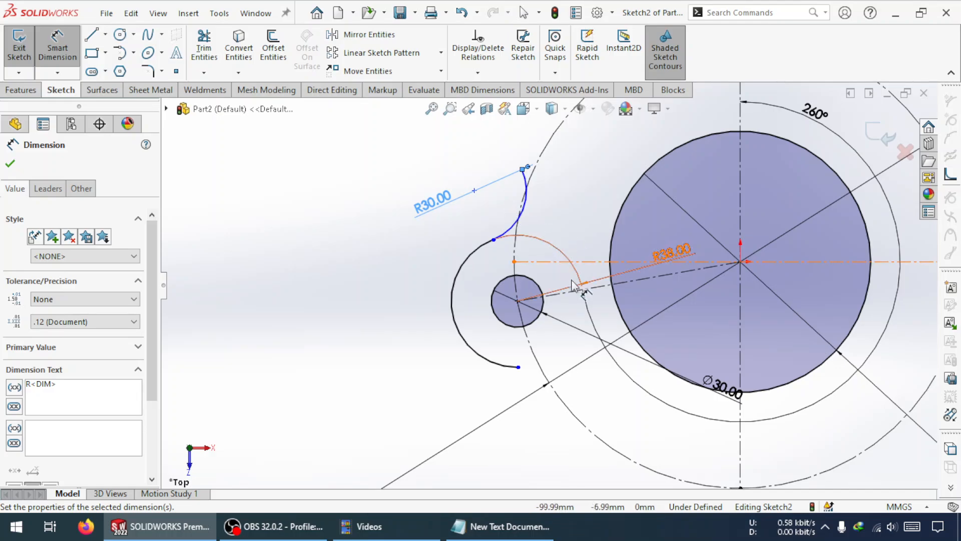
scroll(581, 280, up, 3)
scroll(585, 290, down, 3)
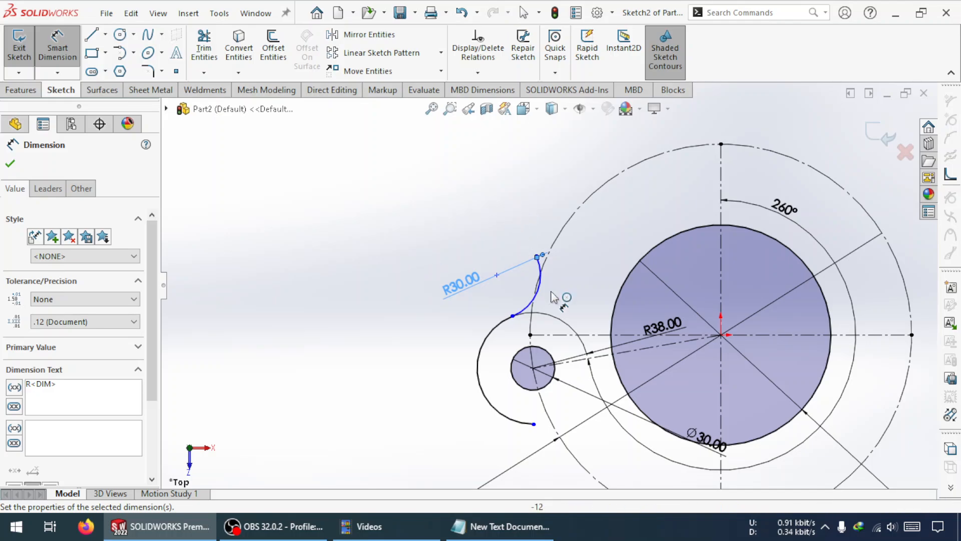
key(Escape)
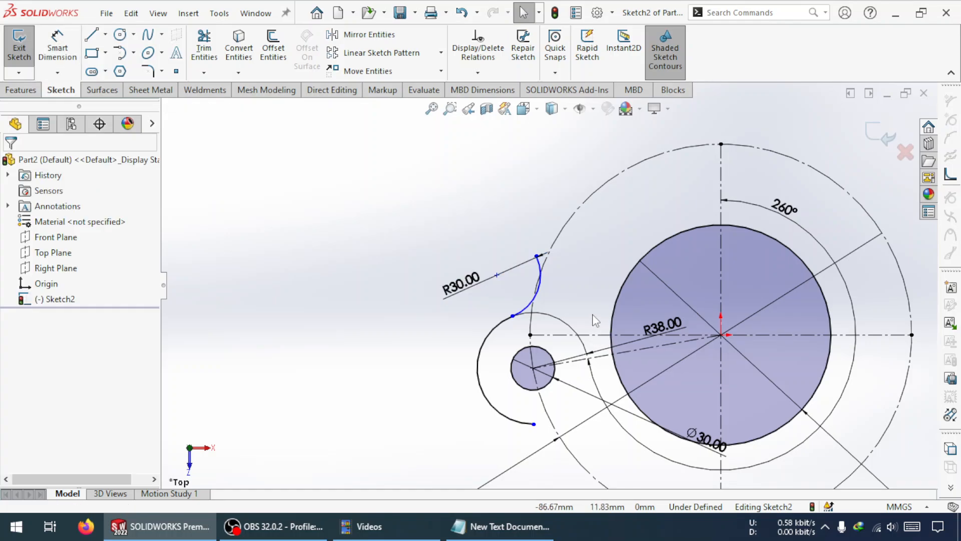
click(371, 36)
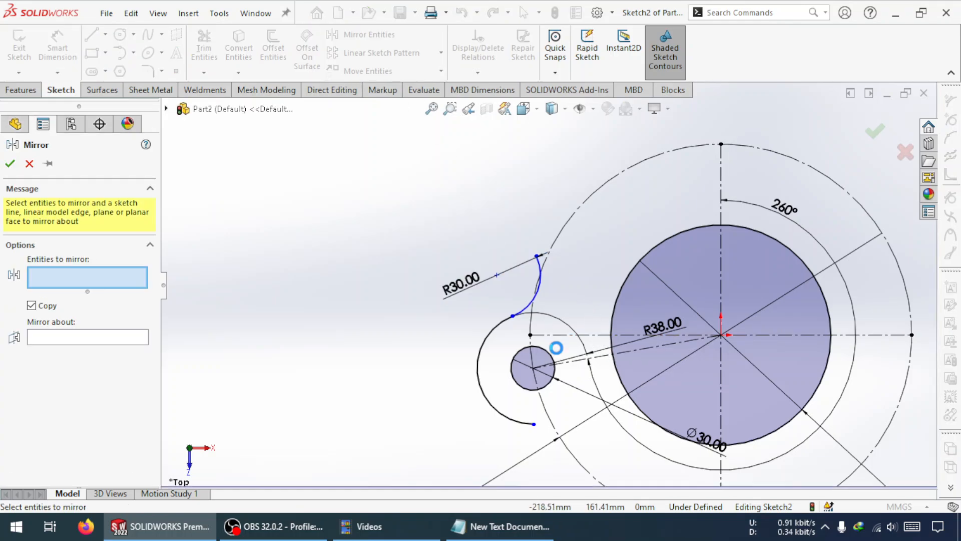
click(551, 358)
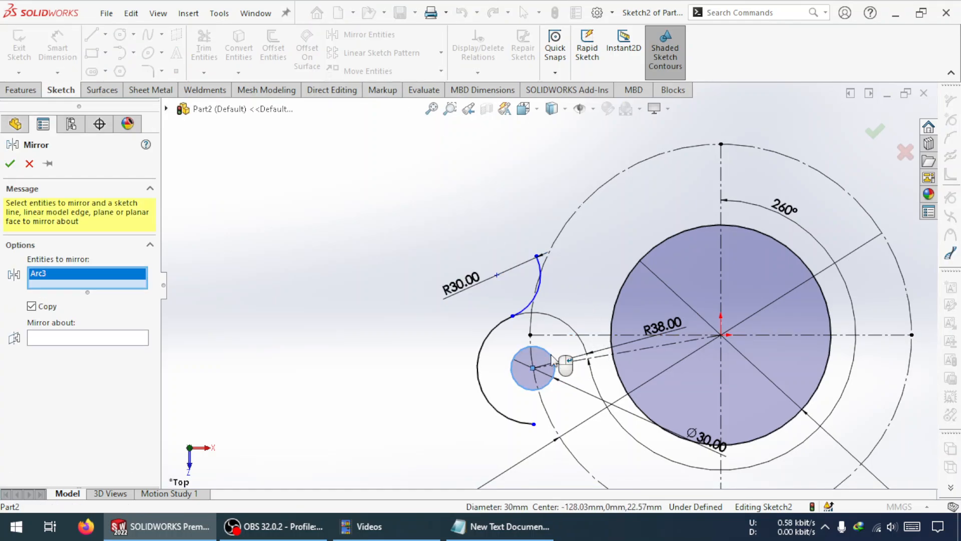
click(482, 349)
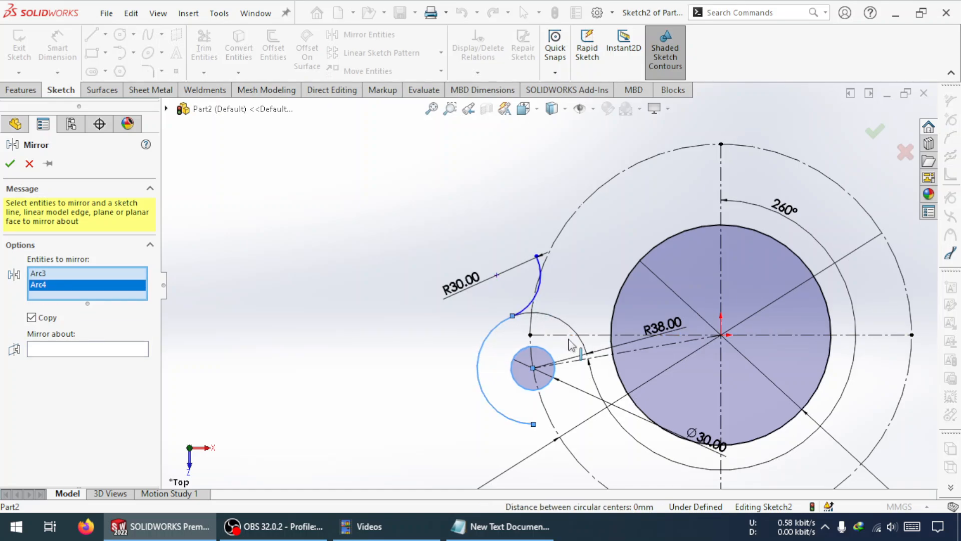
click(109, 349)
click(599, 334)
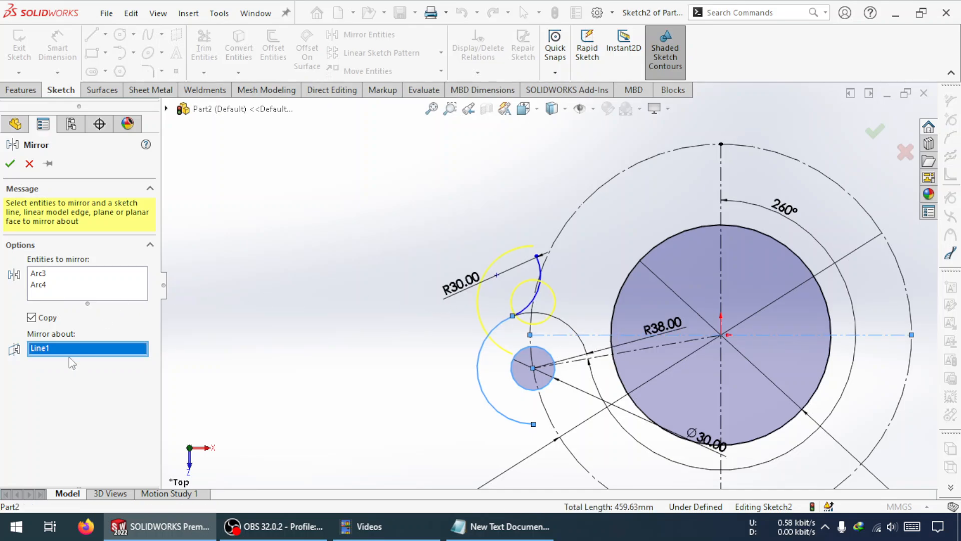
key(Delete)
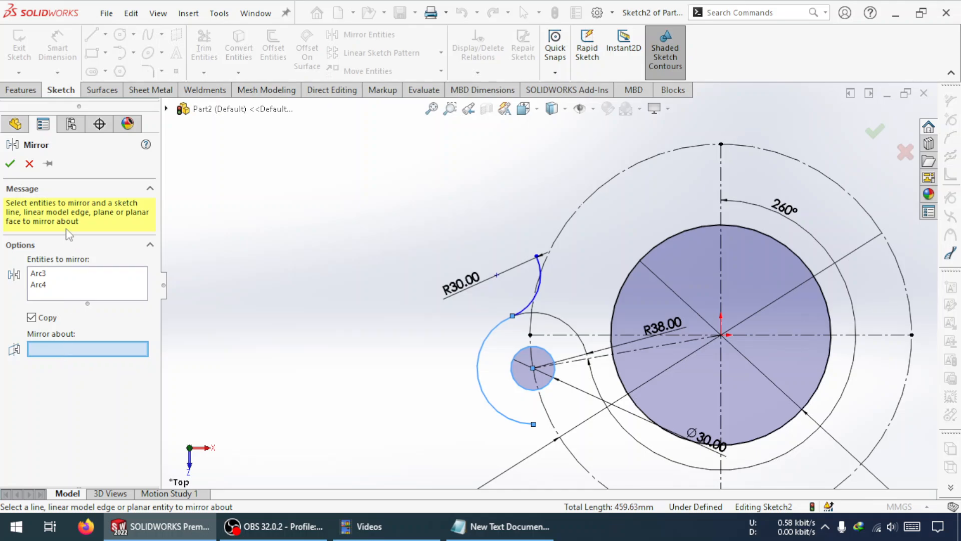
click(29, 164)
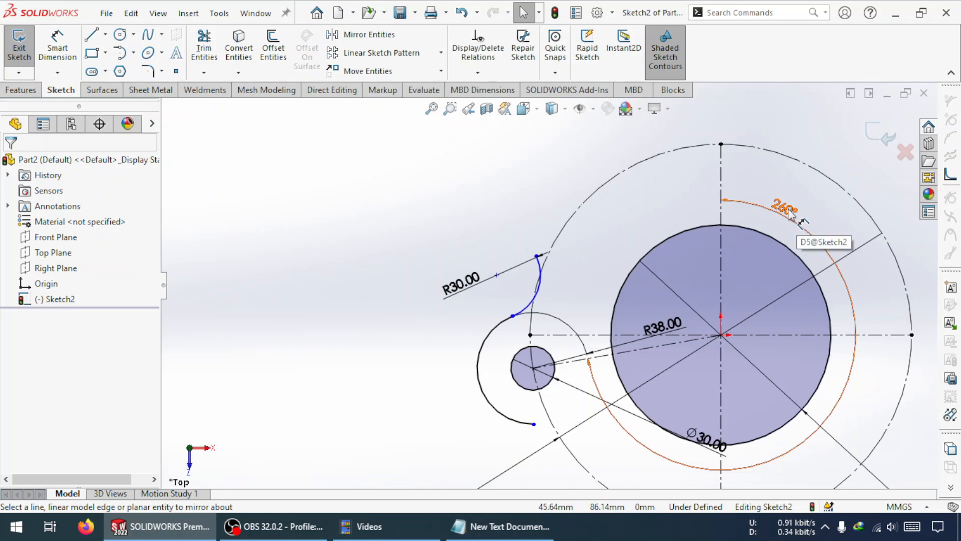
Step: Set the angle between the vertical centerline and the slanted centerline to the small circle to 30 degrees
click(800, 219)
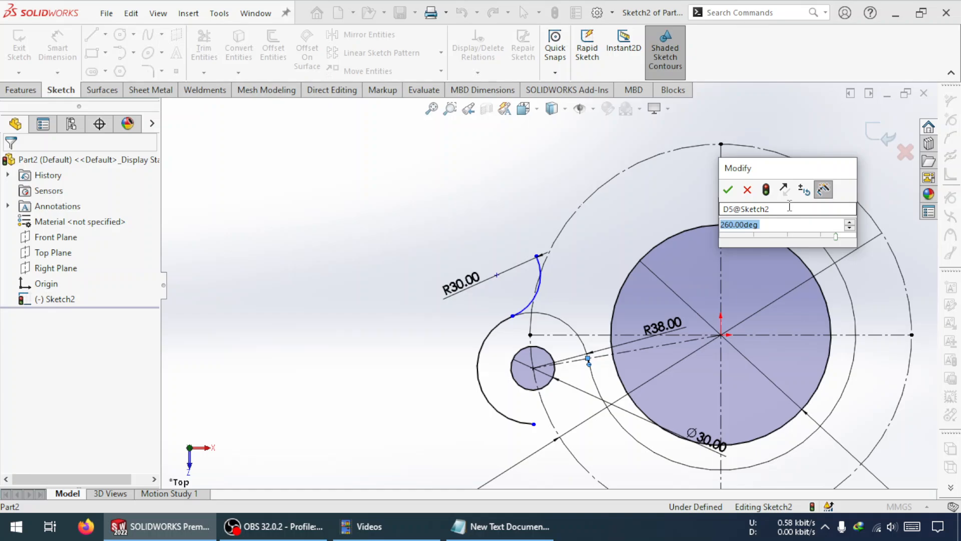
text(30)
key(Return)
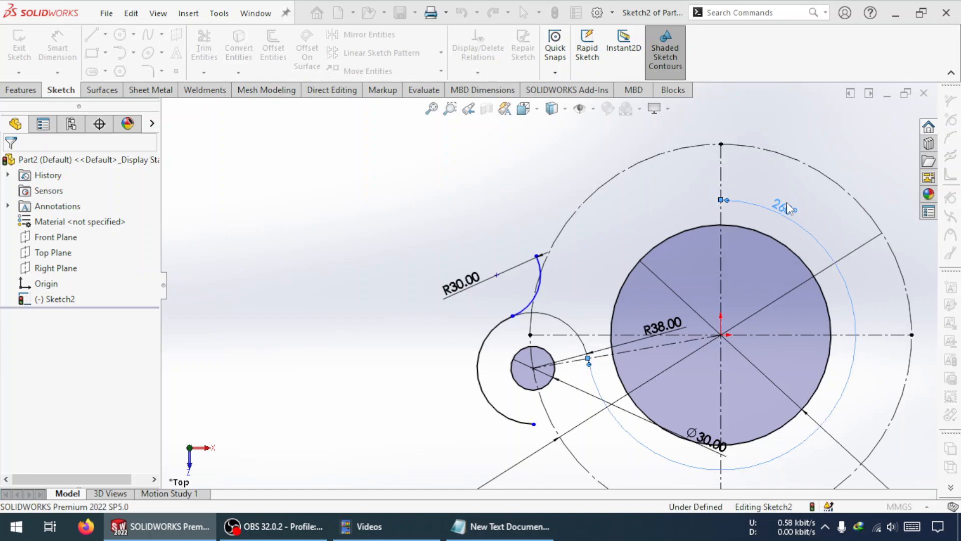
scroll(768, 199, up, 5)
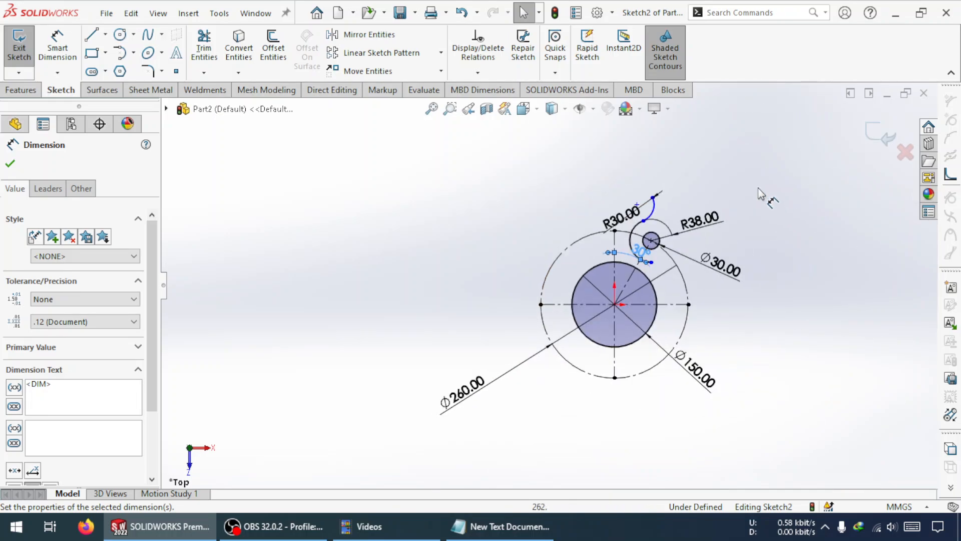
scroll(672, 209, down, 4)
key(Escape)
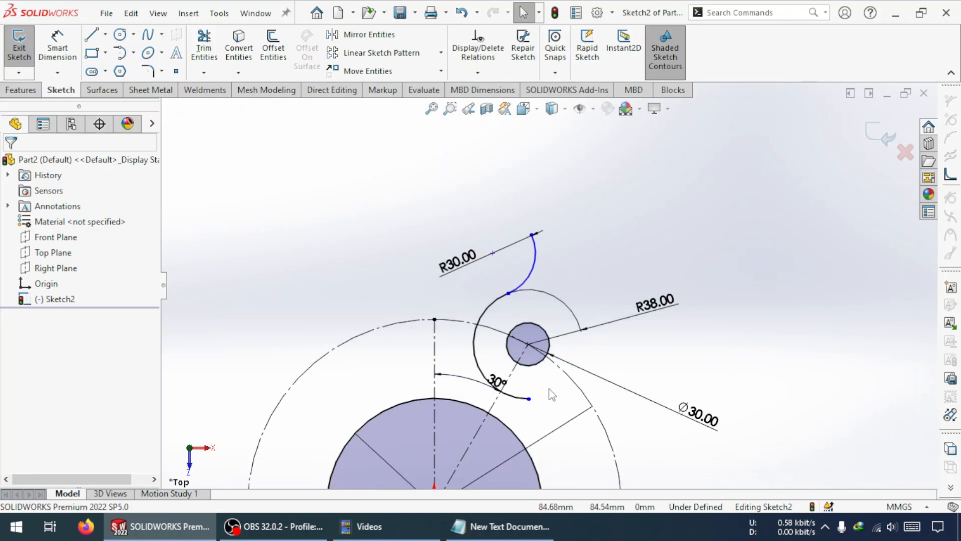
Step: Reposition the free ends of the R30 and R38 arcs so the lug wraps over the small circle and the tangent arc curves below its outer side
drag(532, 234, 668, 363)
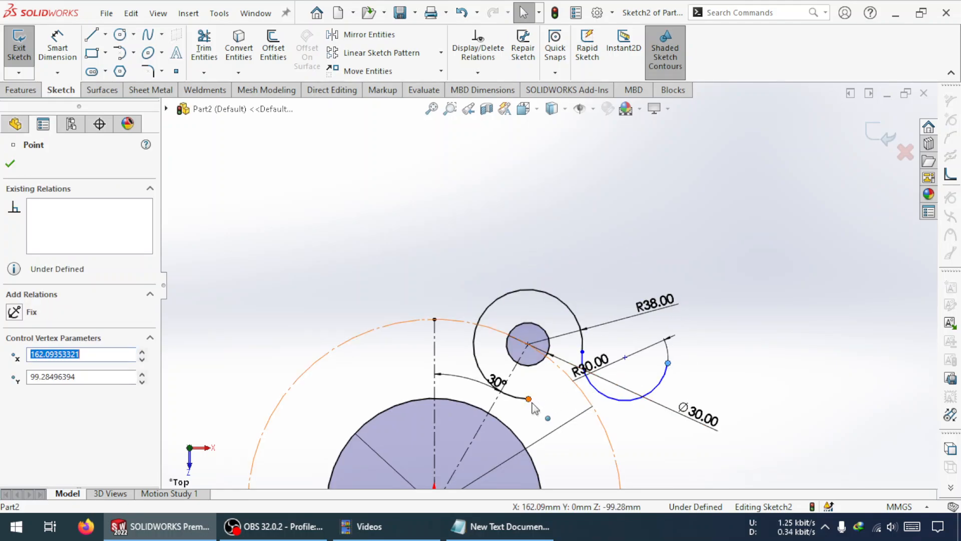
drag(530, 405, 498, 299)
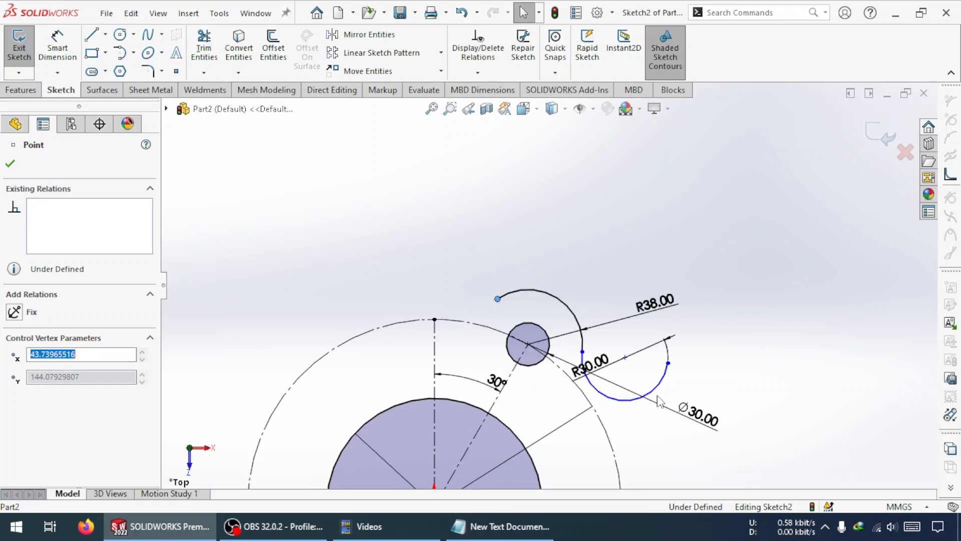
drag(665, 362, 642, 403)
scroll(646, 406, down, 3)
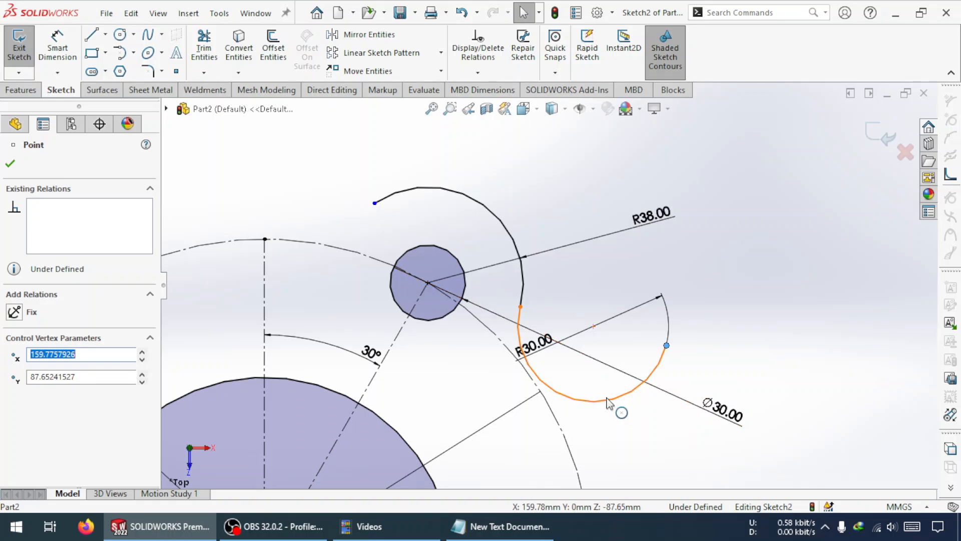
scroll(571, 438, up, 2)
scroll(524, 369, down, 1)
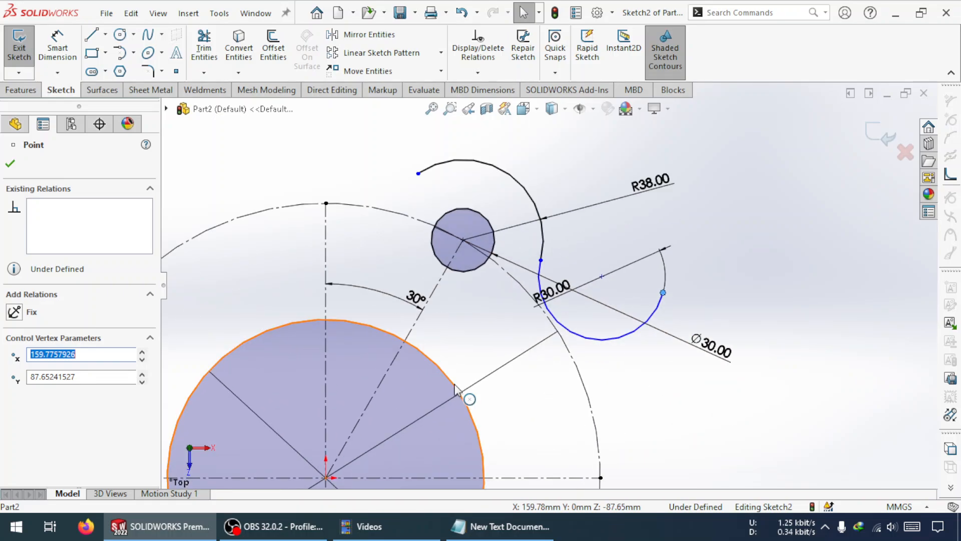
scroll(546, 376, up, 2)
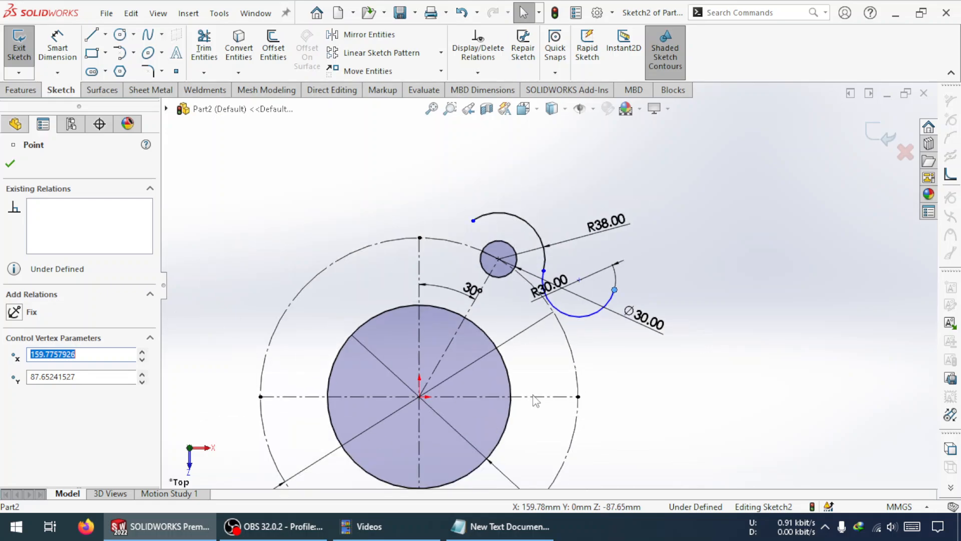
click(536, 397)
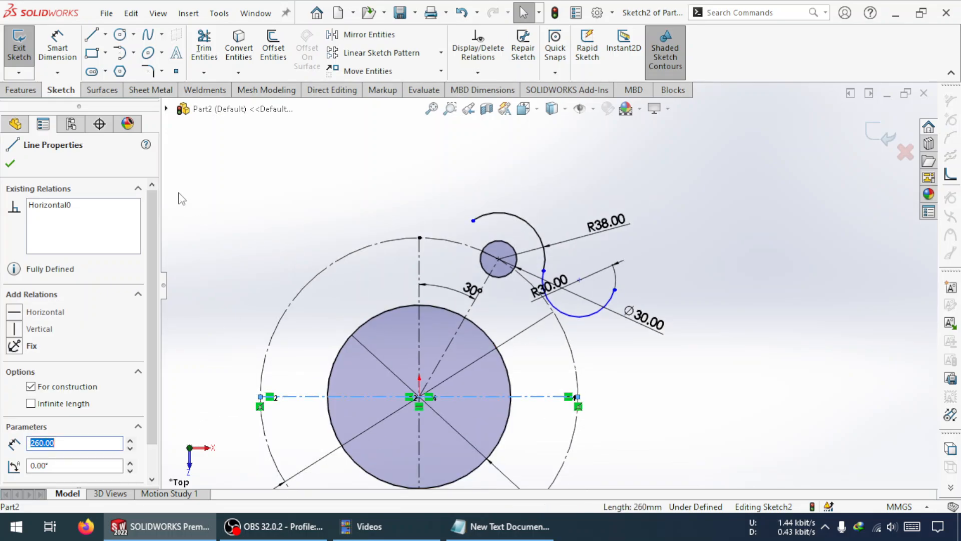
click(58, 45)
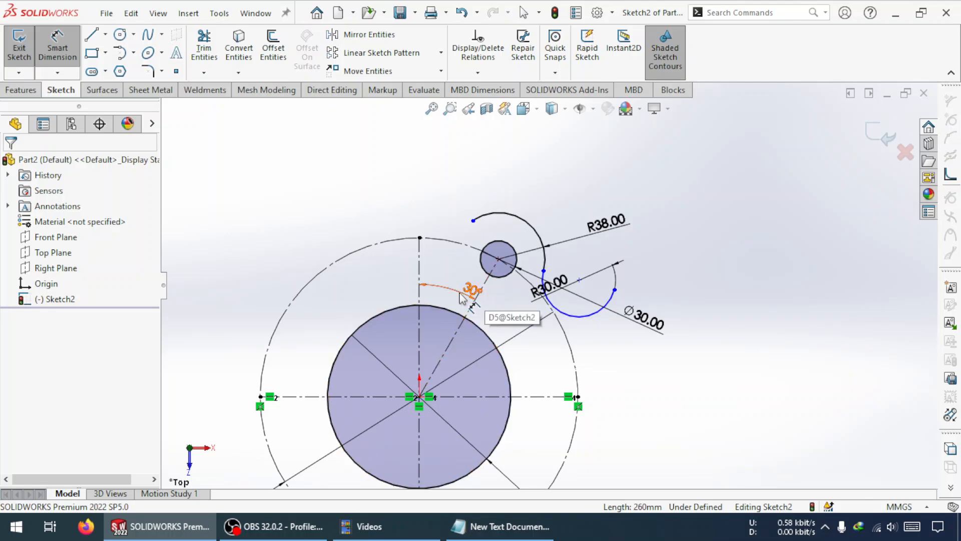
key(Escape)
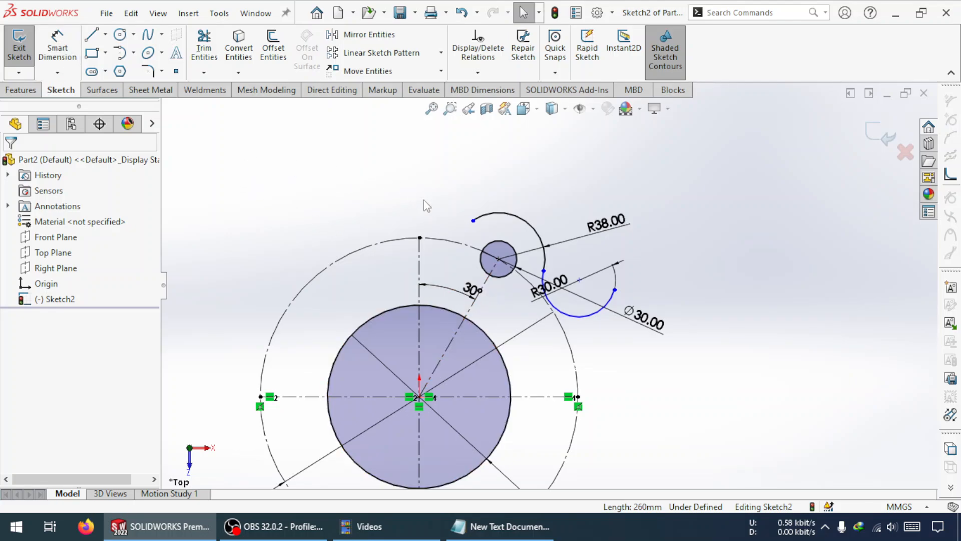
click(505, 278)
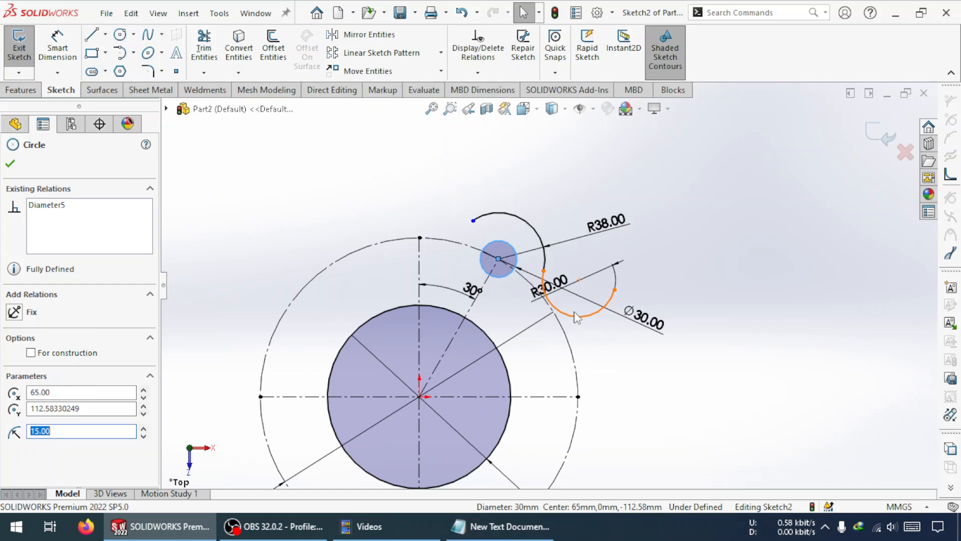
click(542, 235)
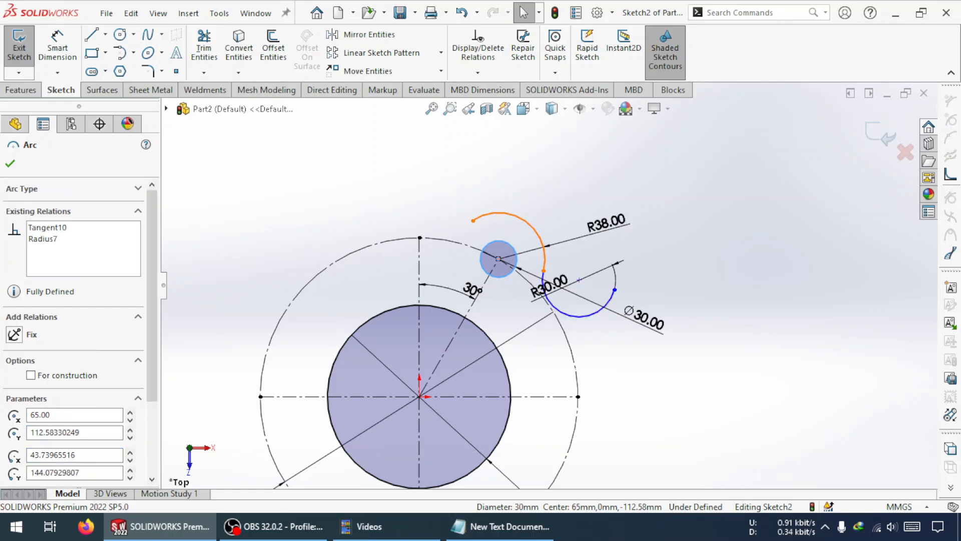
ctrl+click(507, 248)
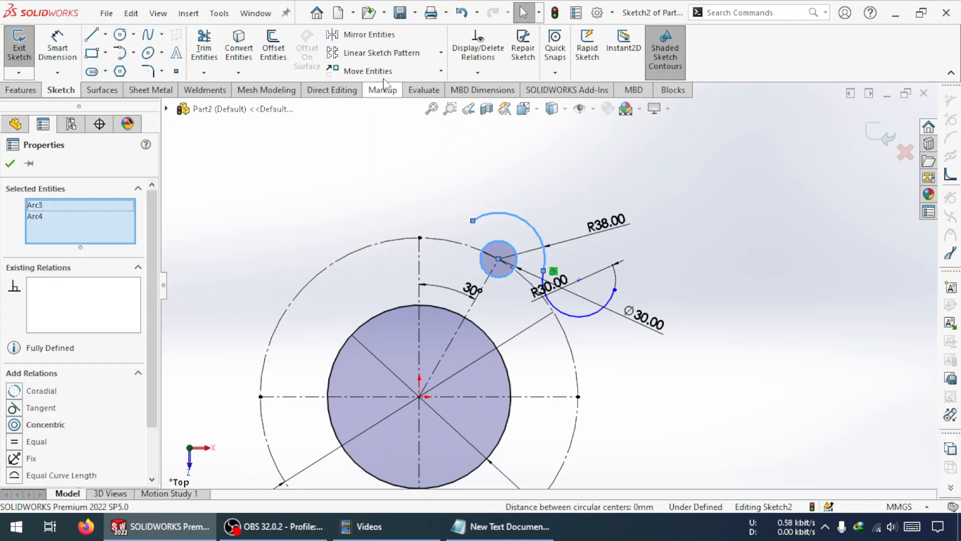
click(362, 34)
click(93, 348)
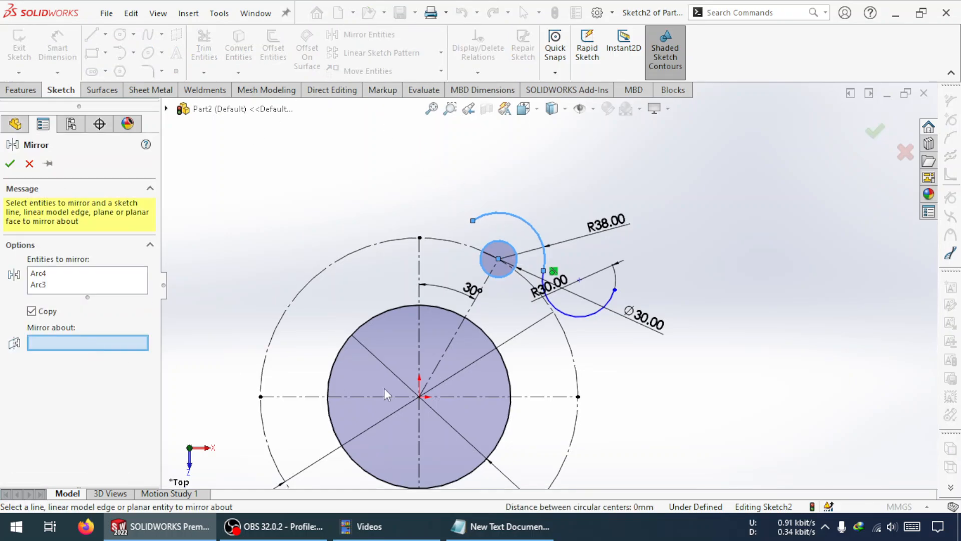
click(538, 398)
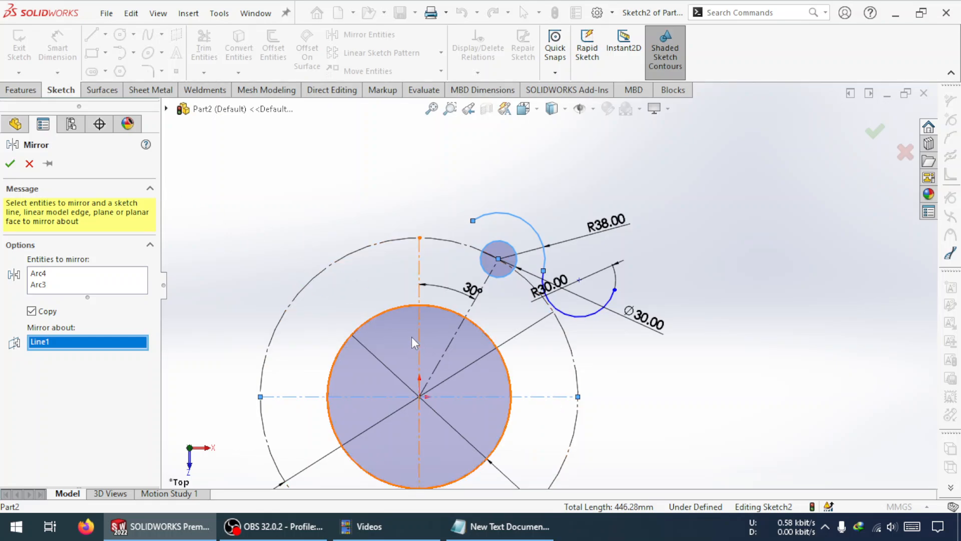
click(29, 164)
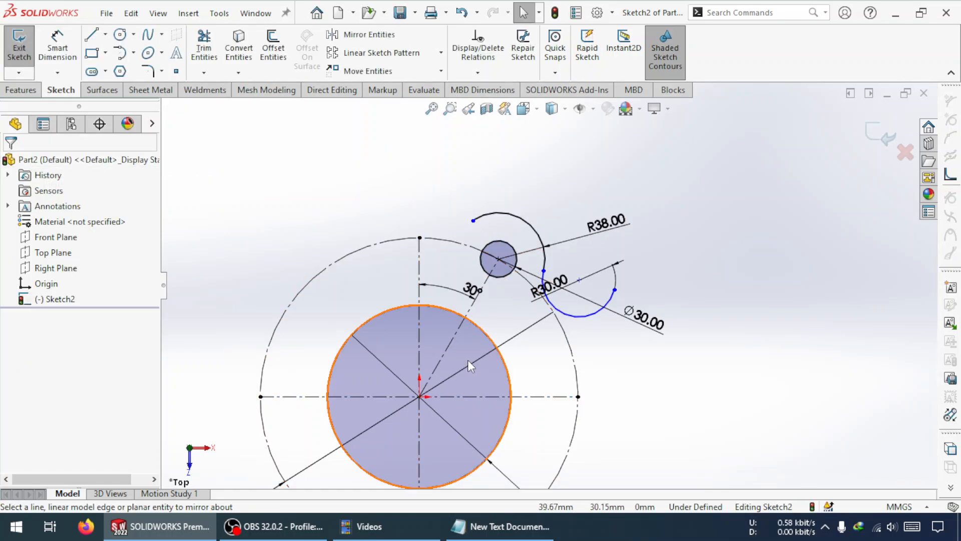
Step: Delete the slanted and horizontal centerlines, and slide the small circle along the construction circle until its centre is at about X 122, Y 44 mm
click(546, 398)
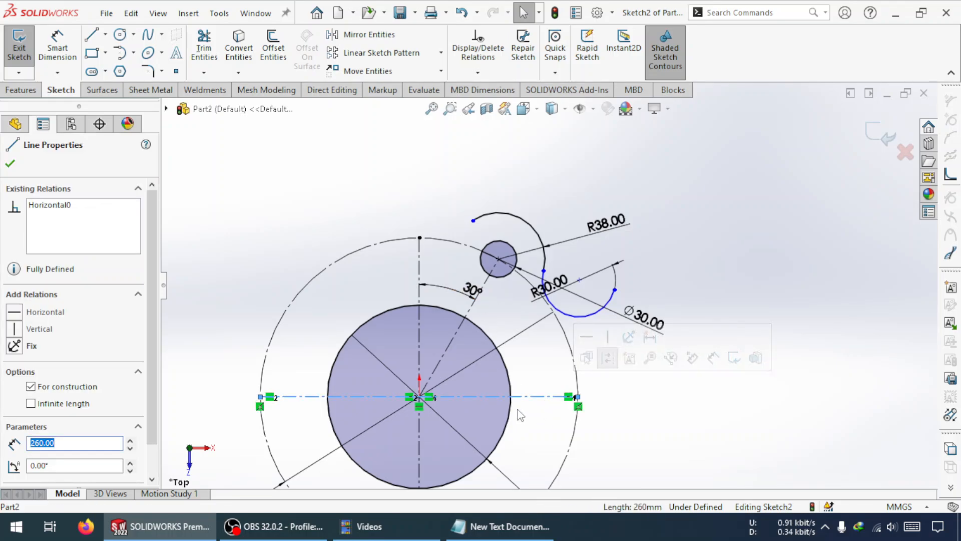
click(518, 408)
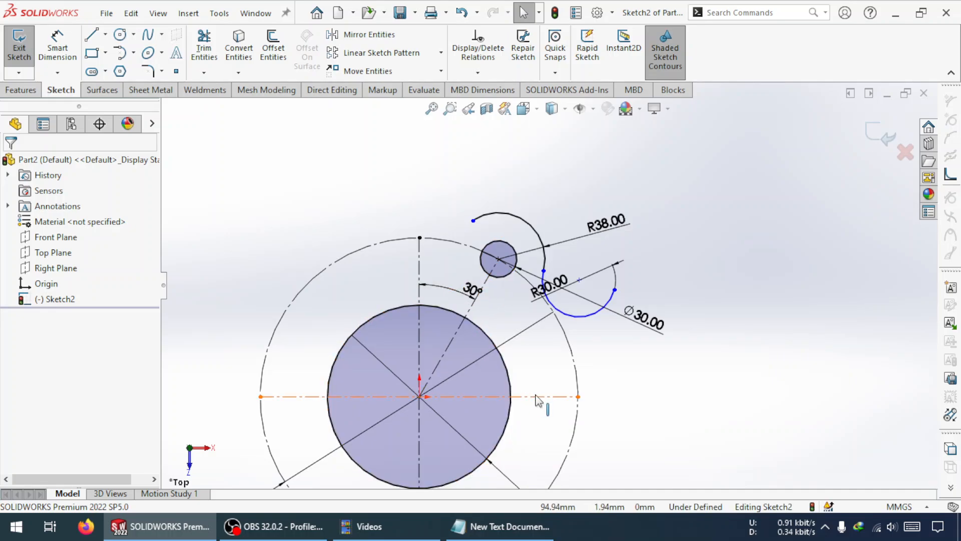
click(457, 344)
key(Delete)
key(Return)
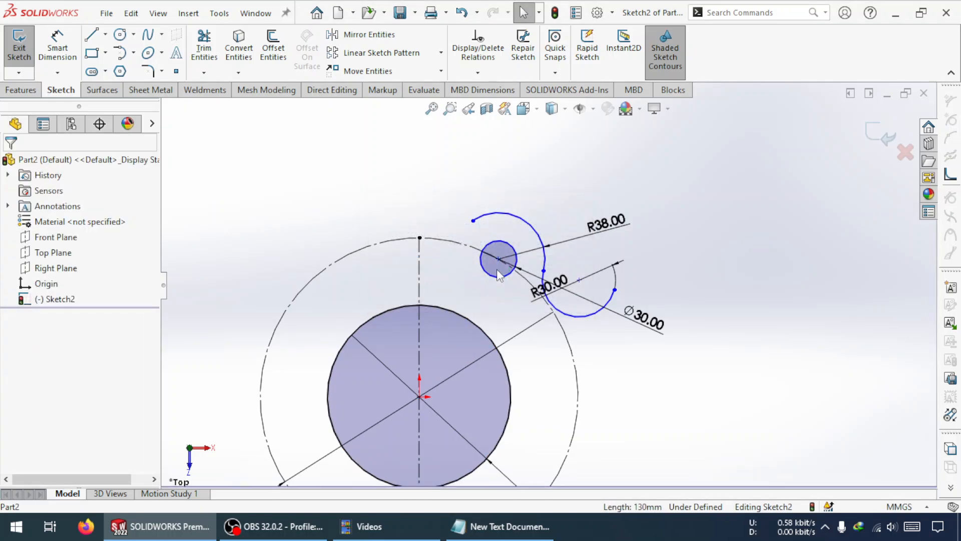
drag(499, 259, 578, 388)
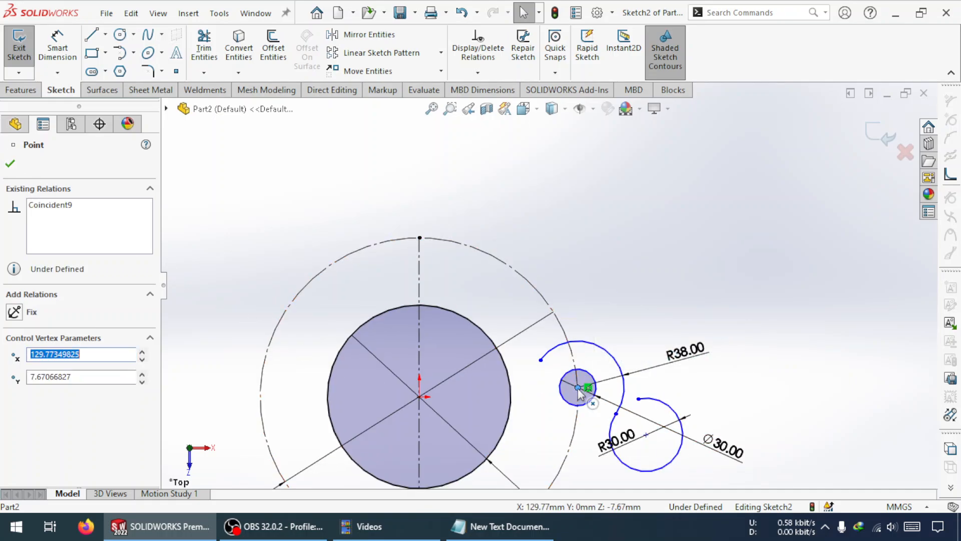
drag(580, 370, 571, 326)
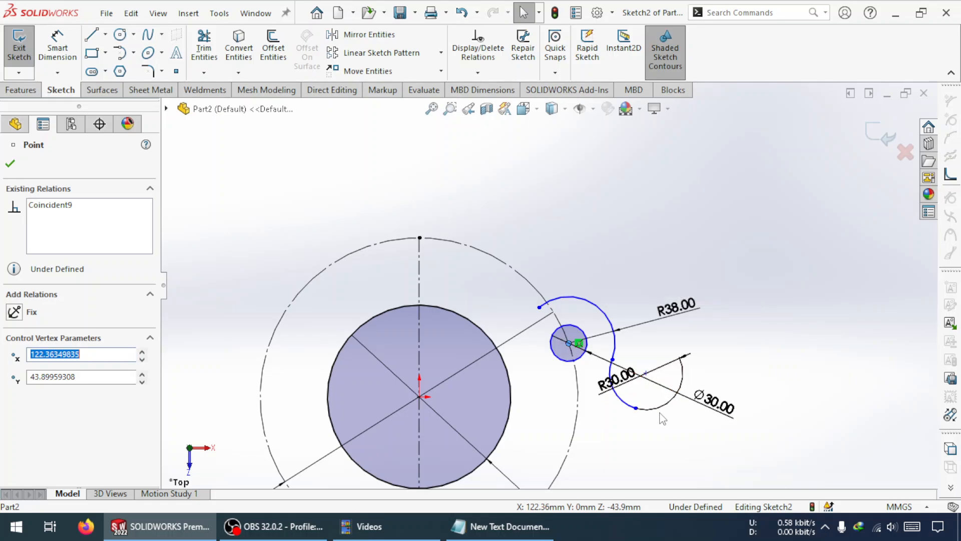
Step: Sketch a horizontal centerline through the origin across the full width of the 260 mm construction circle
click(105, 34)
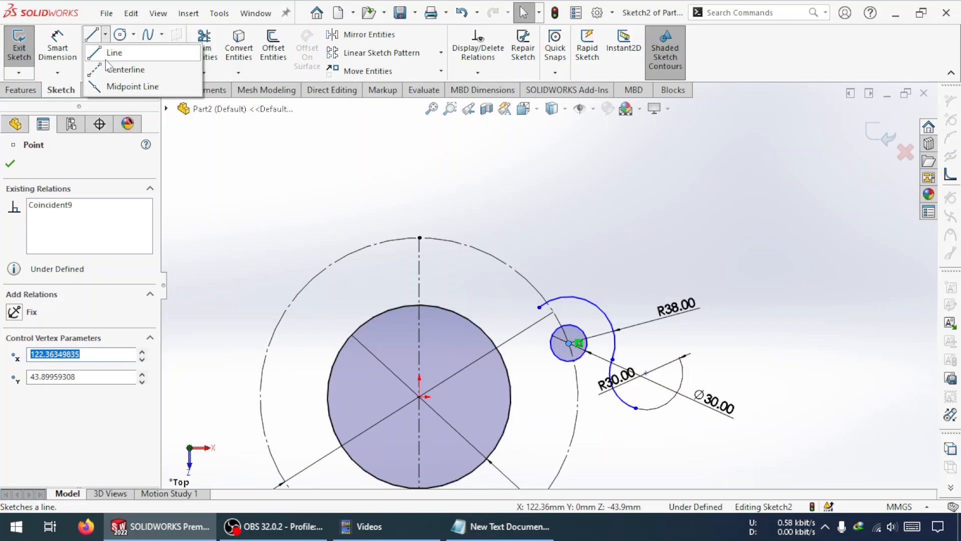
click(123, 68)
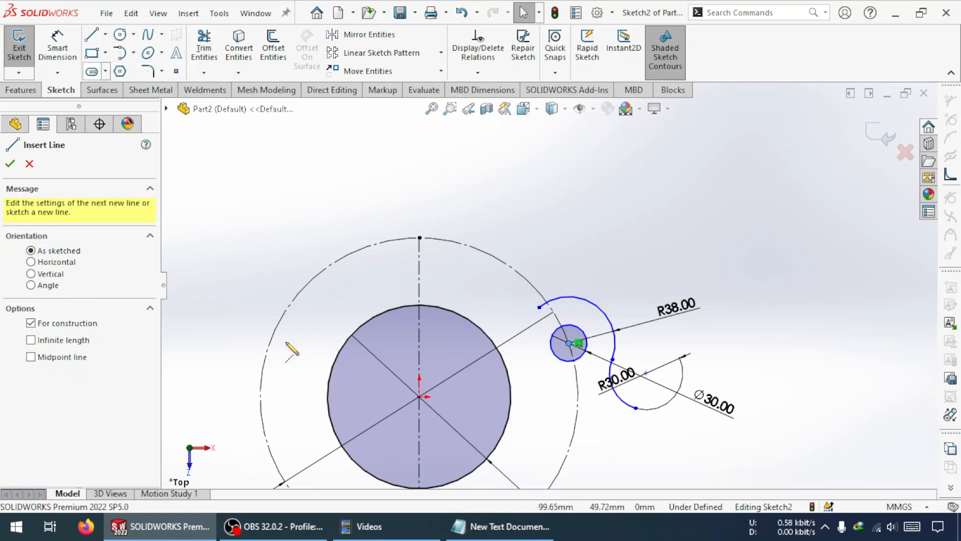
click(261, 396)
click(579, 396)
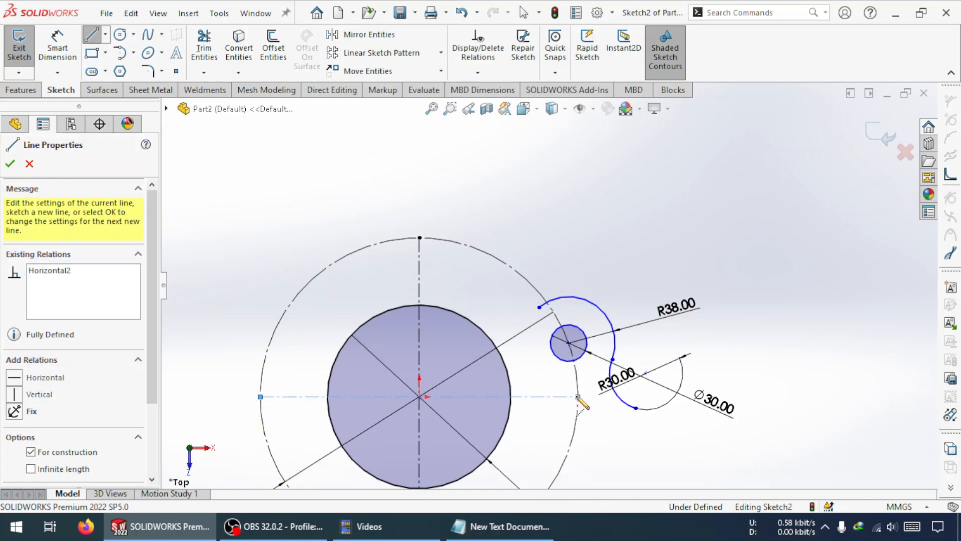
key(Escape)
Step: Add a Vertical relation between the small circle's centre and the right end of the horizontal centerline
click(569, 344)
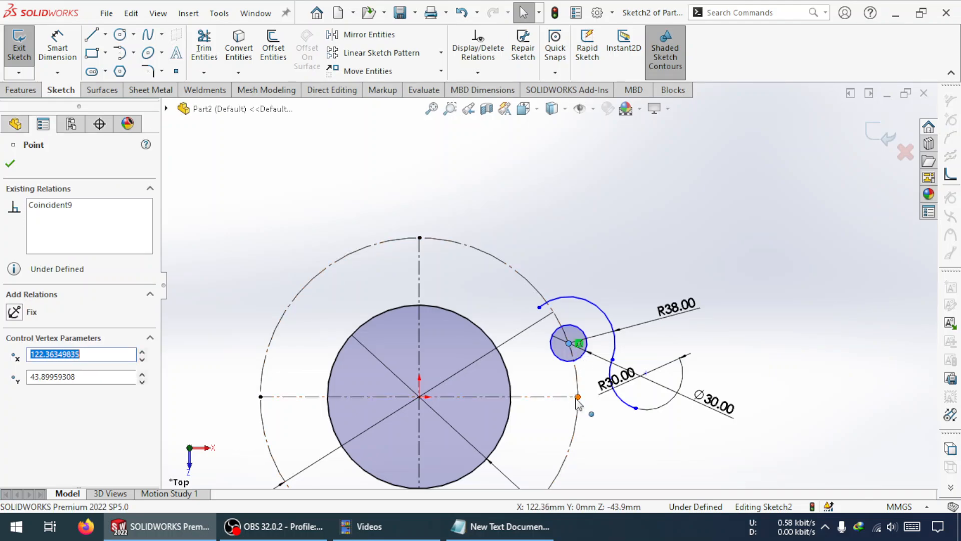
ctrl+click(578, 397)
click(24, 408)
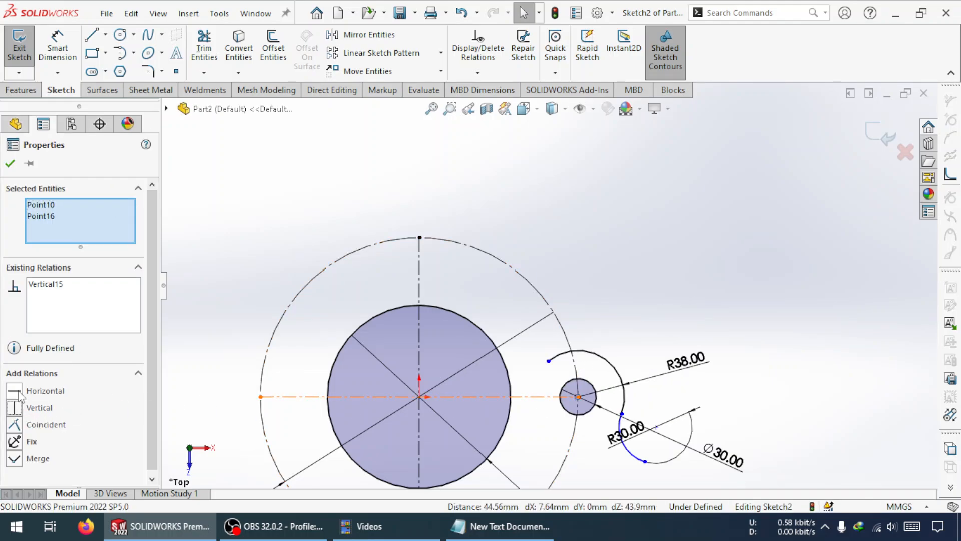
click(638, 447)
Step: Reposition the R30 arc's free end to about X 137, Y -70 mm so the arc curves inward below the small circle
scroll(562, 431, up, 2)
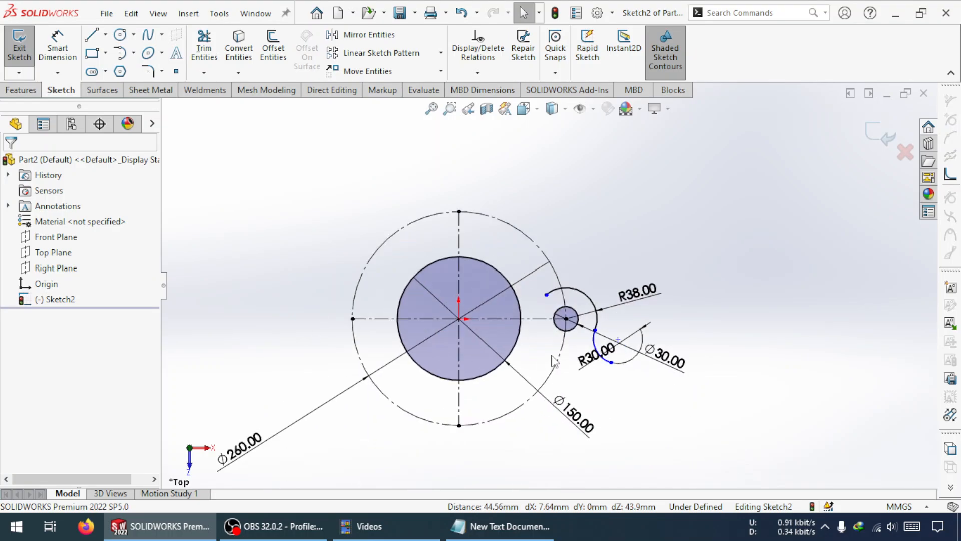
scroll(554, 361, down, 1)
scroll(555, 345, down, 2)
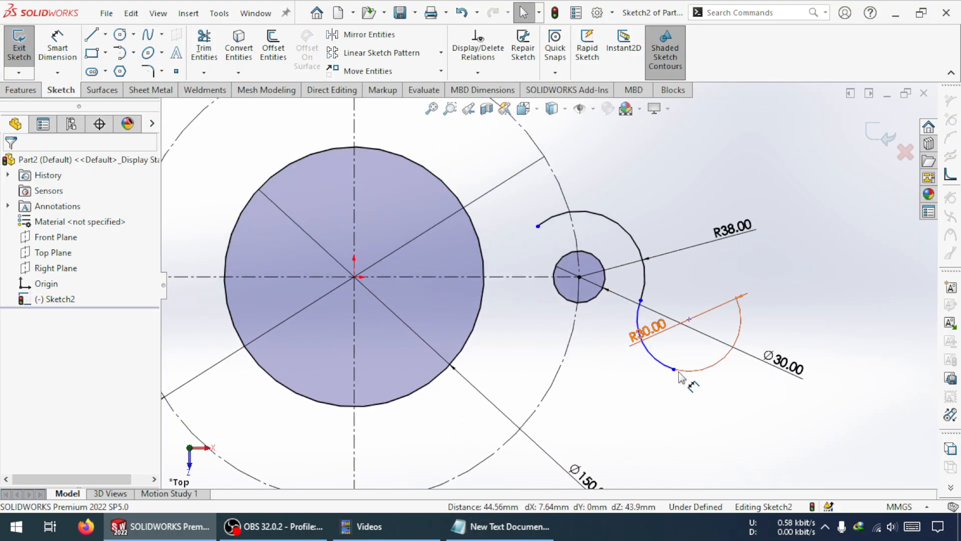
mouse_move(674, 370)
mouse_down()
mouse_move(563, 390)
mouse_move(591, 398)
mouse_up()
scroll(546, 411, up, 2)
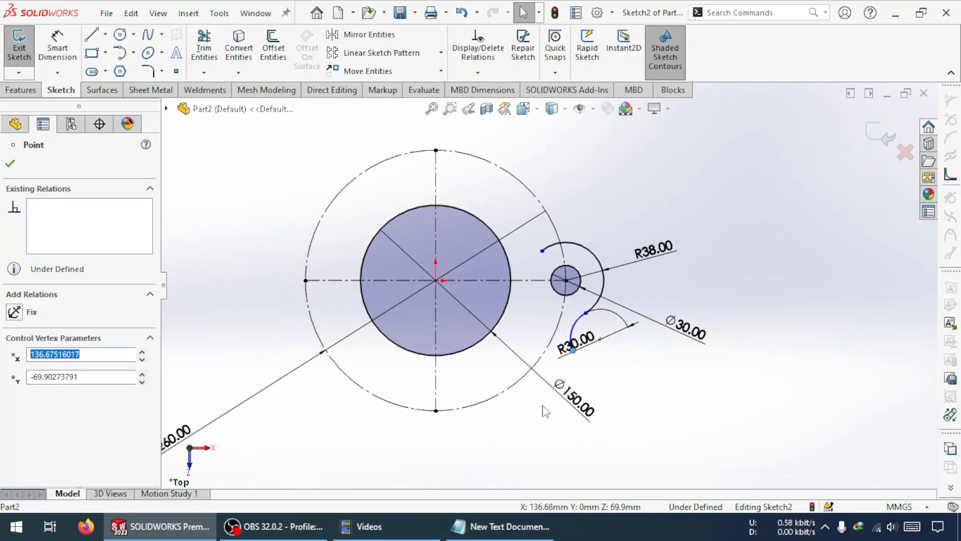
click(538, 400)
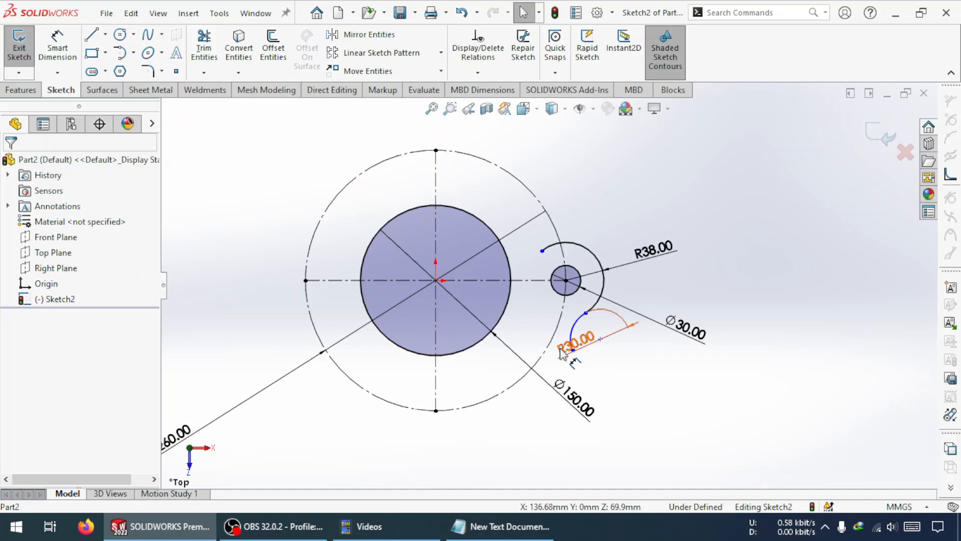
Step: Shorten the R38 arc by moving its upper free end to about X 137, Y 37 mm
scroll(540, 357, down, 2)
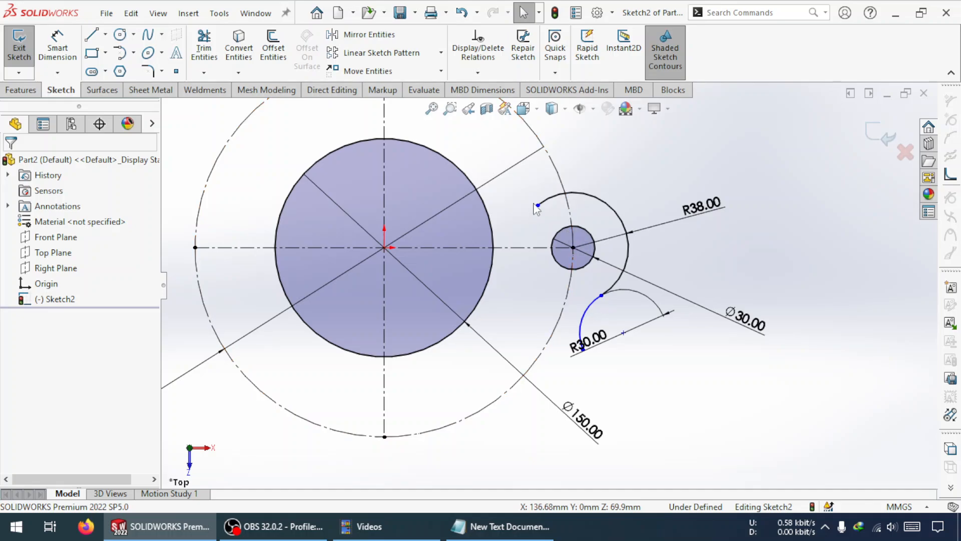
drag(539, 204, 584, 175)
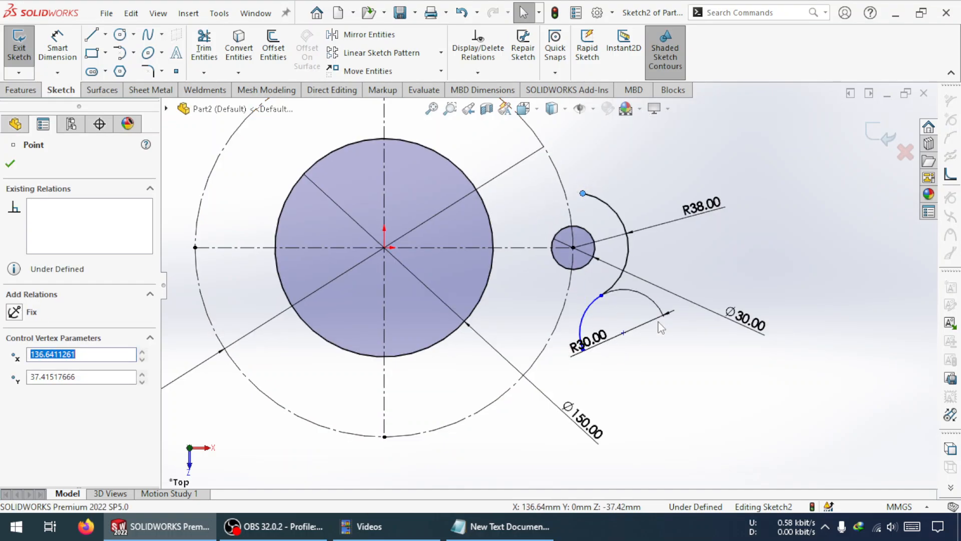
right_drag(659, 322, 739, 236)
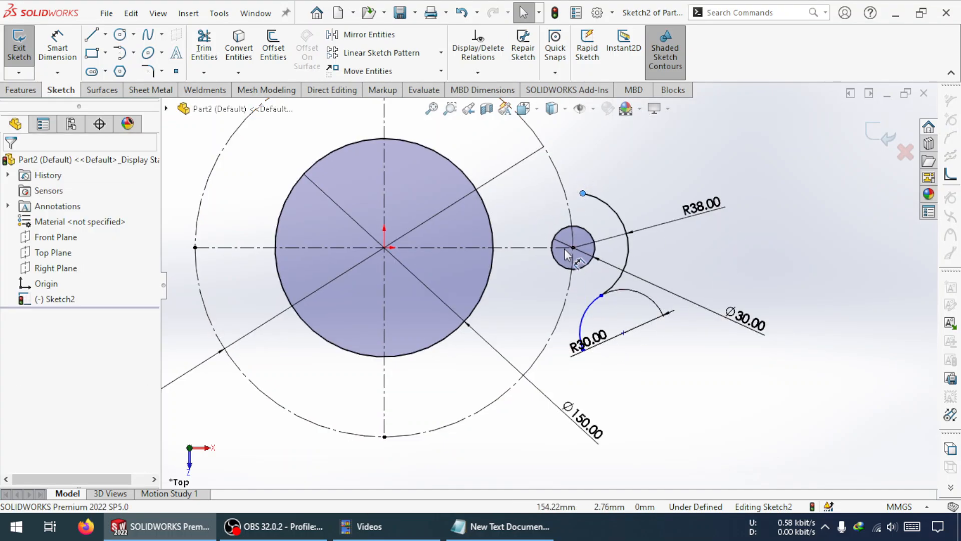
Step: Mirror the R30 arc about the horizontal centerline and join the R38 arc's upper end to the mirrored arc
click(354, 34)
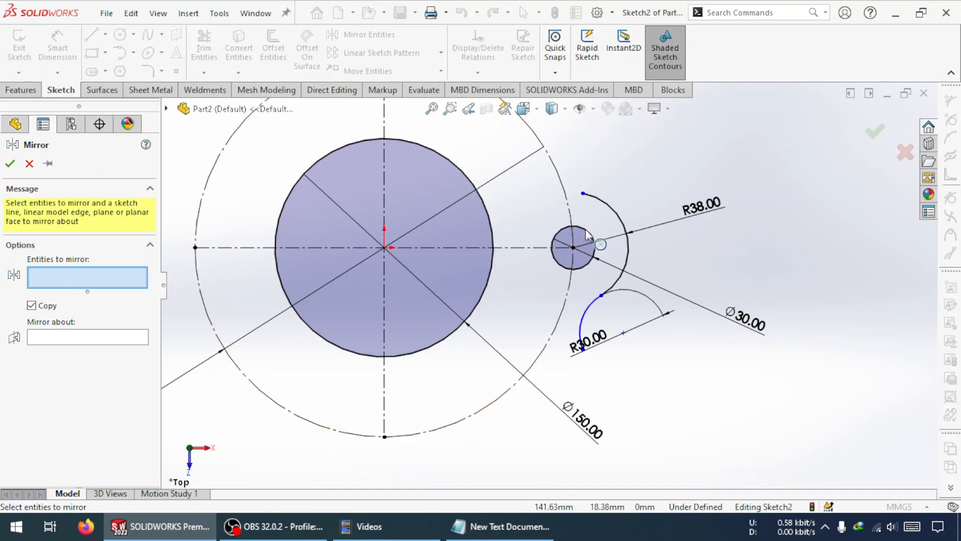
click(581, 320)
click(95, 338)
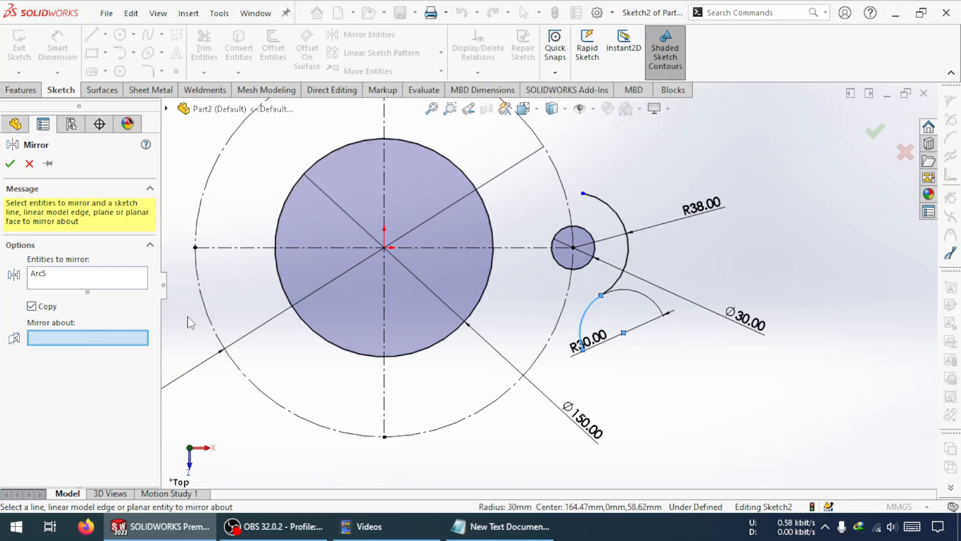
click(501, 248)
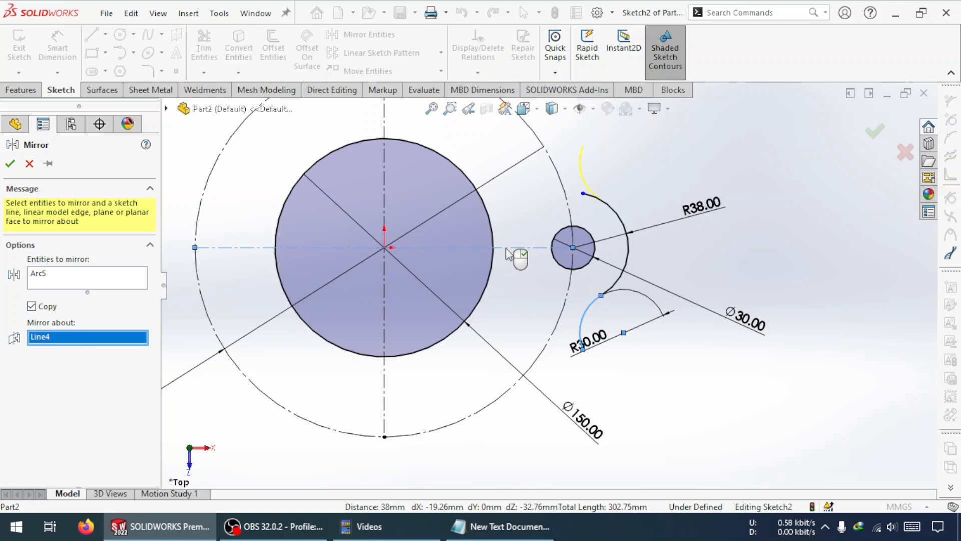
click(9, 164)
drag(587, 196, 618, 207)
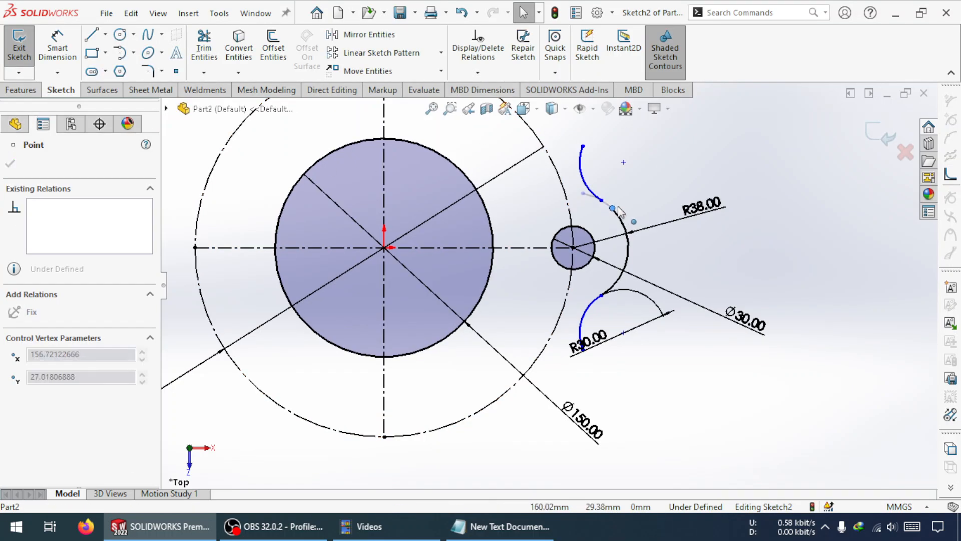
click(625, 197)
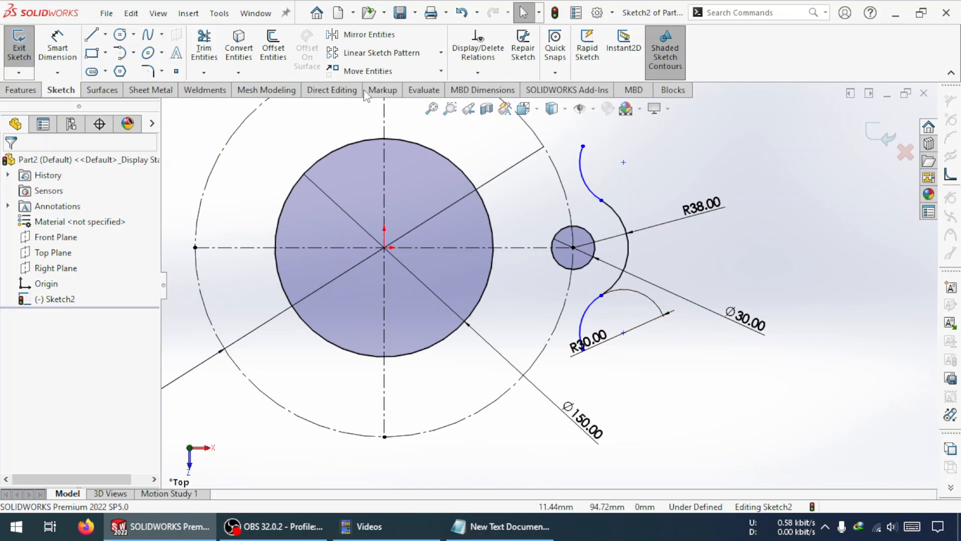
Step: Mirror the 30 mm circle, the R38 arc and the lower R30 arc about the vertical centerline
click(370, 34)
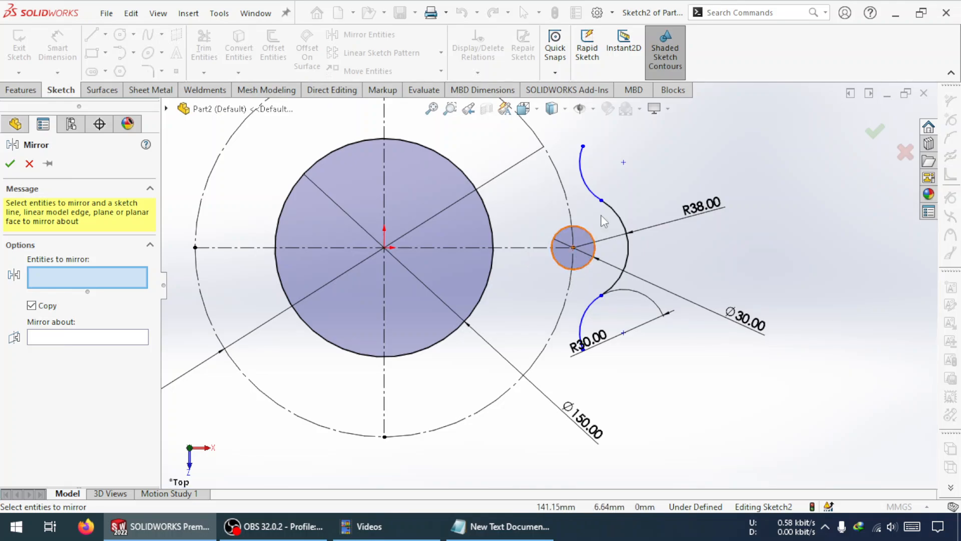
click(384, 308)
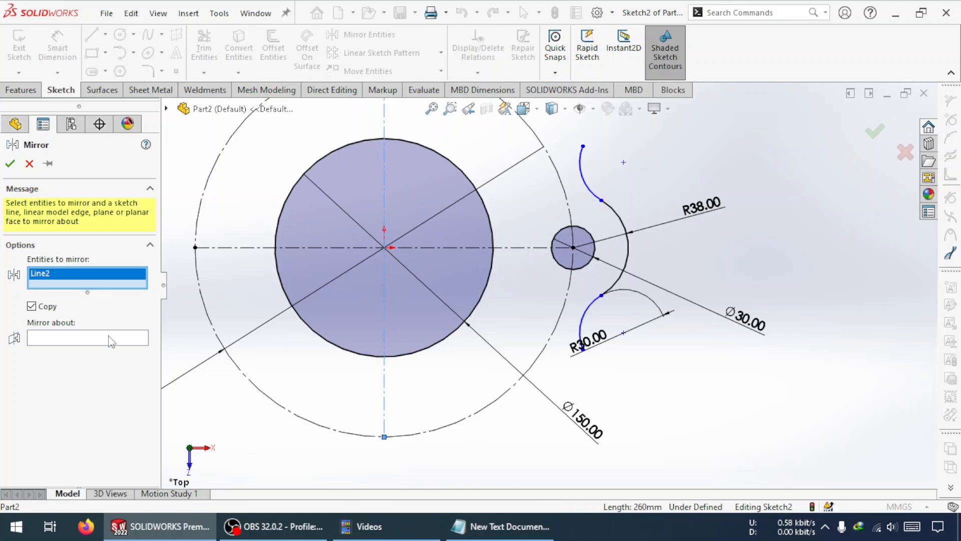
click(82, 287)
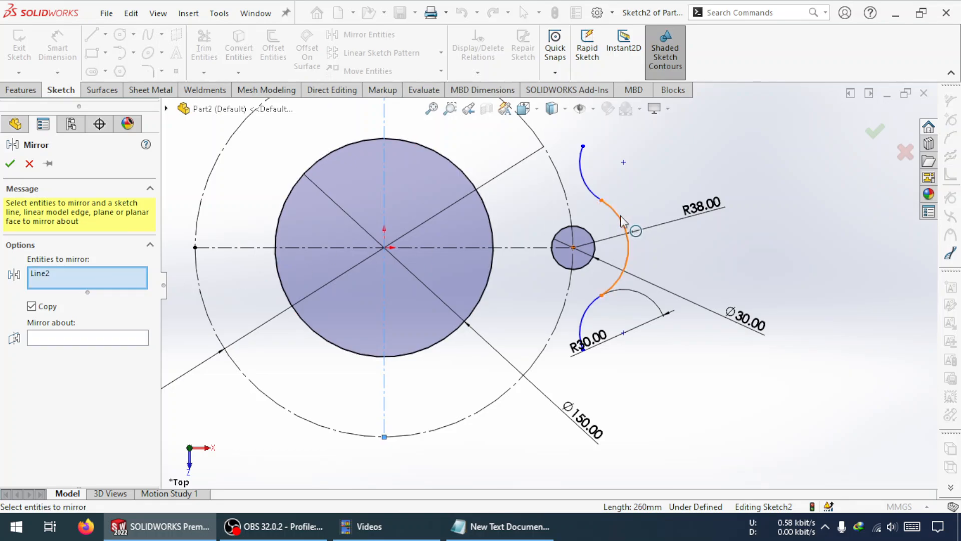
click(622, 220)
click(589, 320)
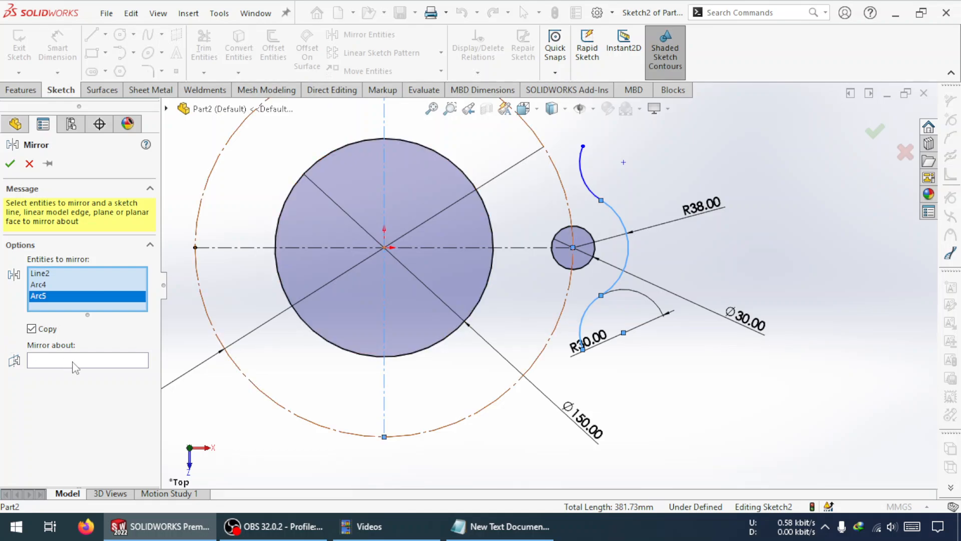
click(73, 362)
click(78, 294)
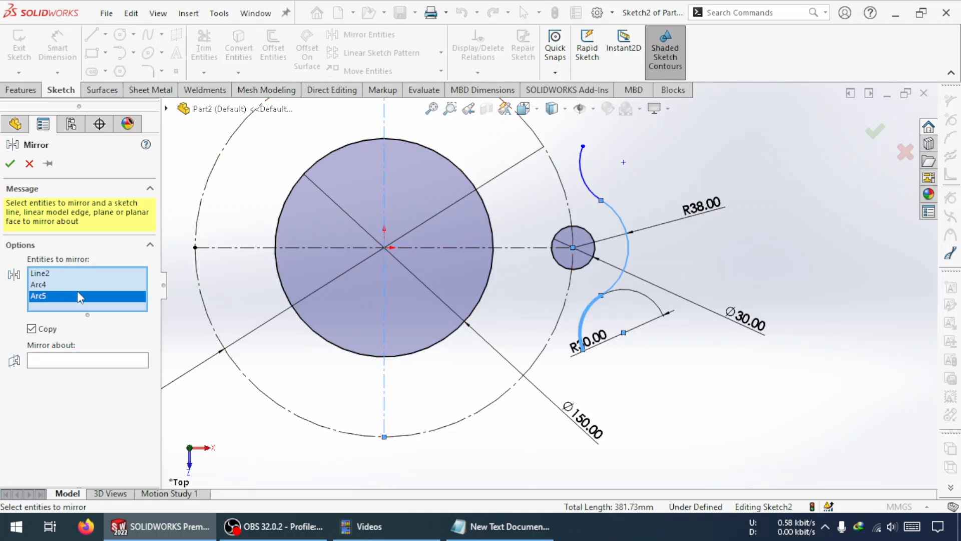
click(108, 361)
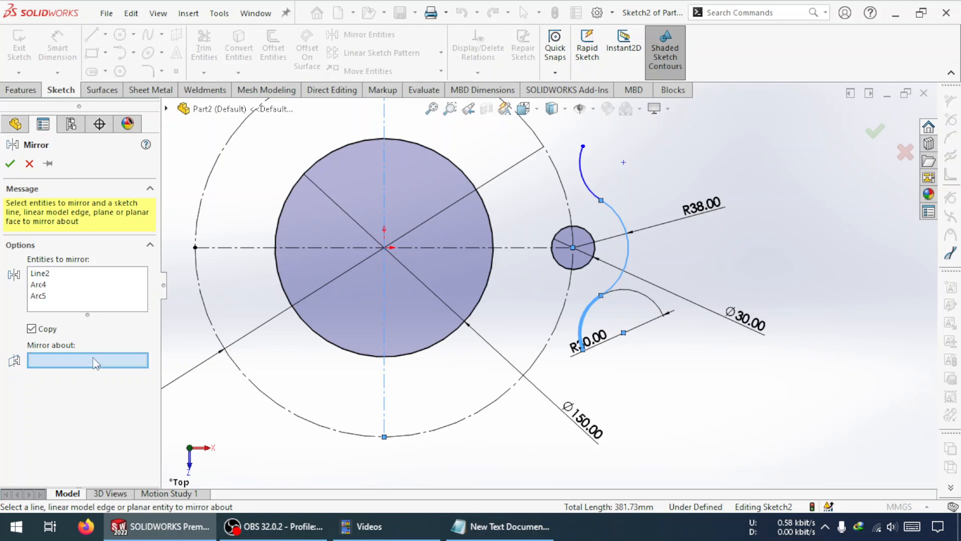
click(94, 300)
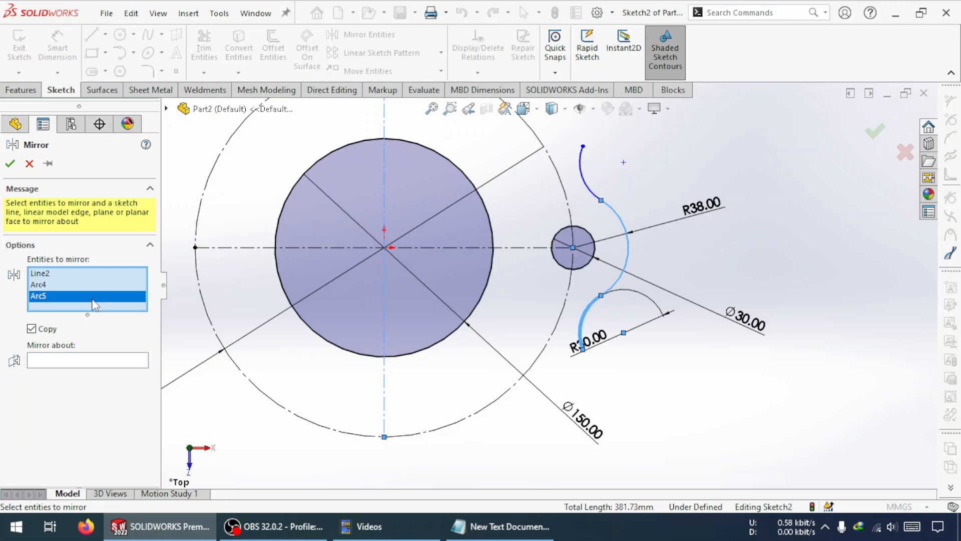
click(571, 227)
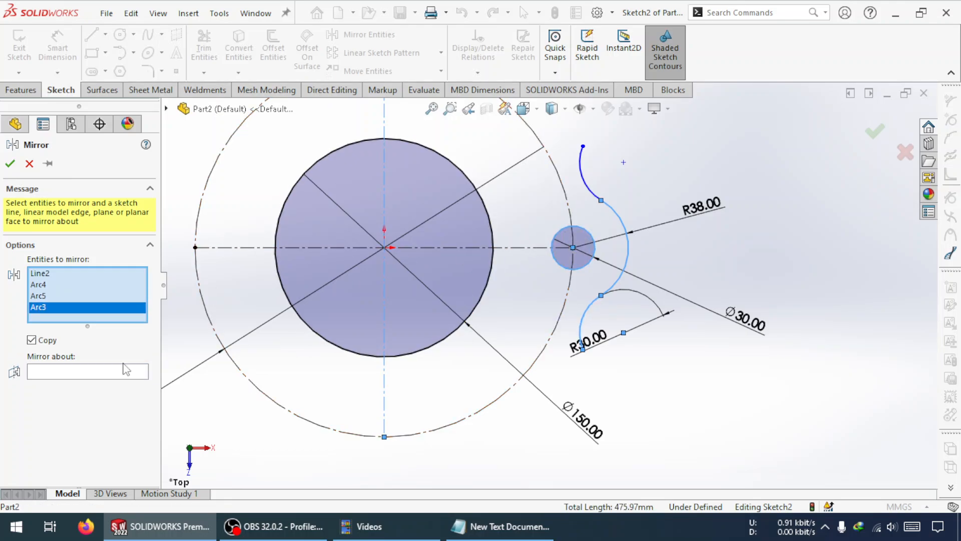
click(65, 369)
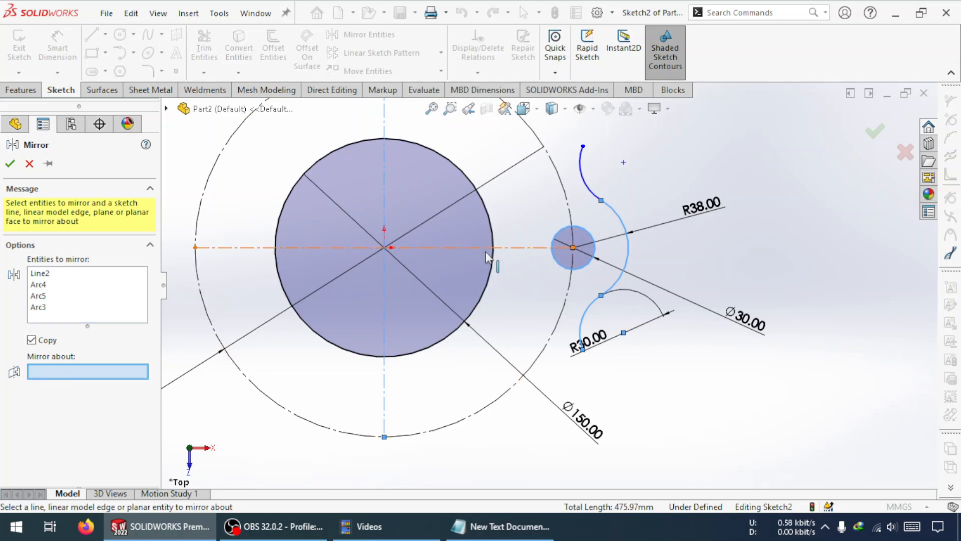
click(385, 408)
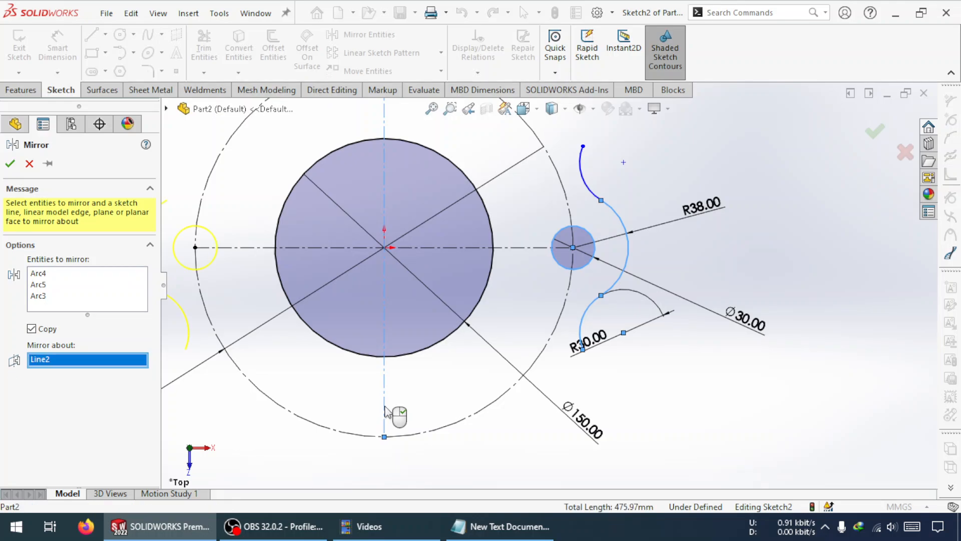
click(10, 169)
Step: Mirror the upper R30 arc about the vertical centerline to complete the opposite lug
scroll(289, 312, up, 5)
scroll(469, 253, down, 3)
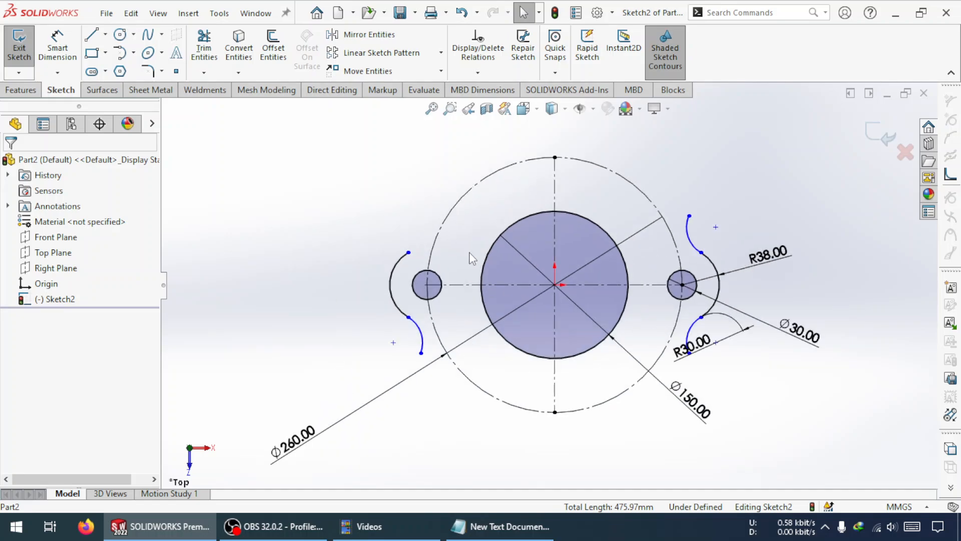
scroll(531, 236, down, 3)
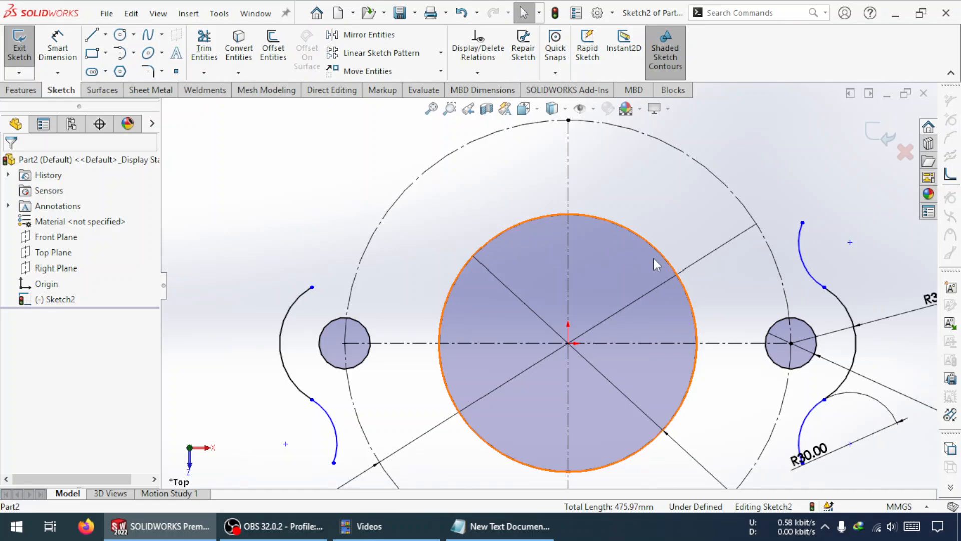
scroll(653, 259, up, 2)
click(361, 34)
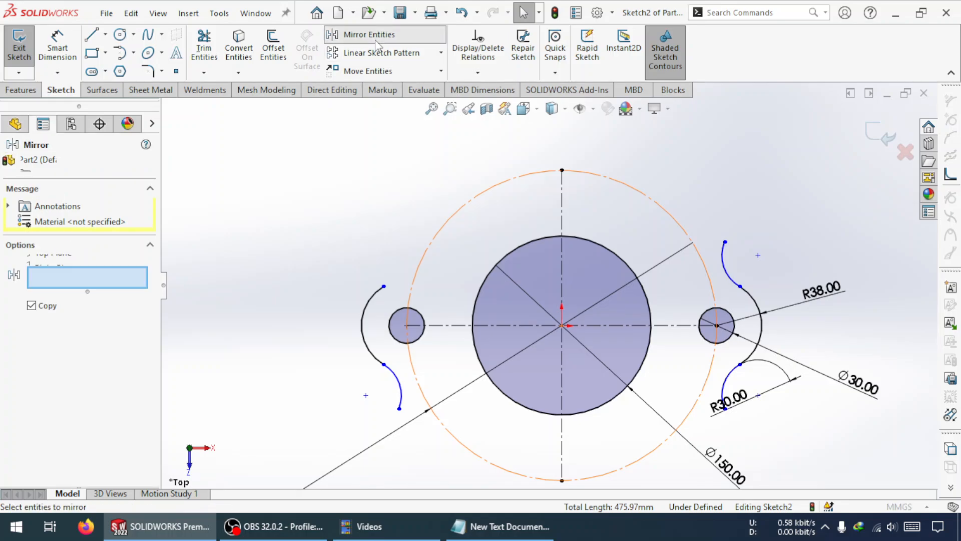
click(726, 273)
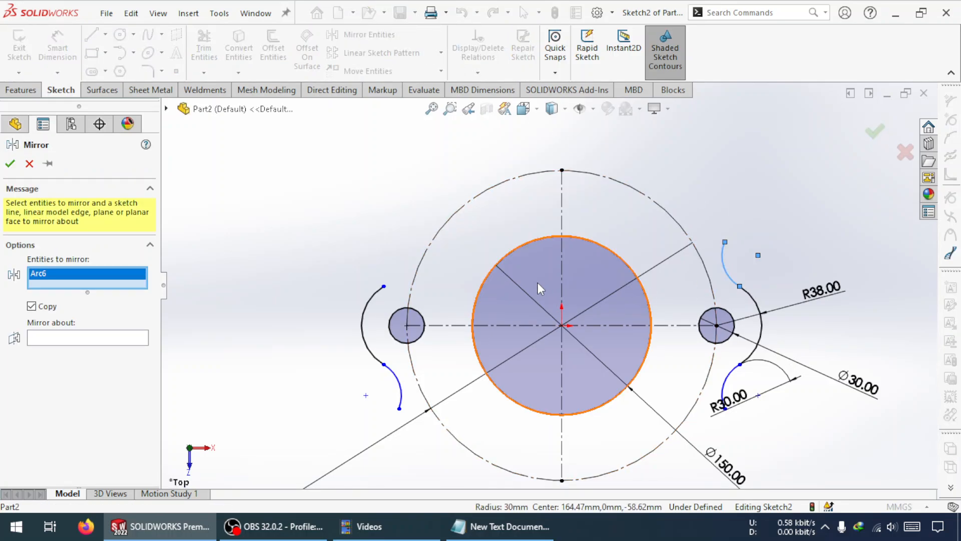
click(115, 340)
click(562, 215)
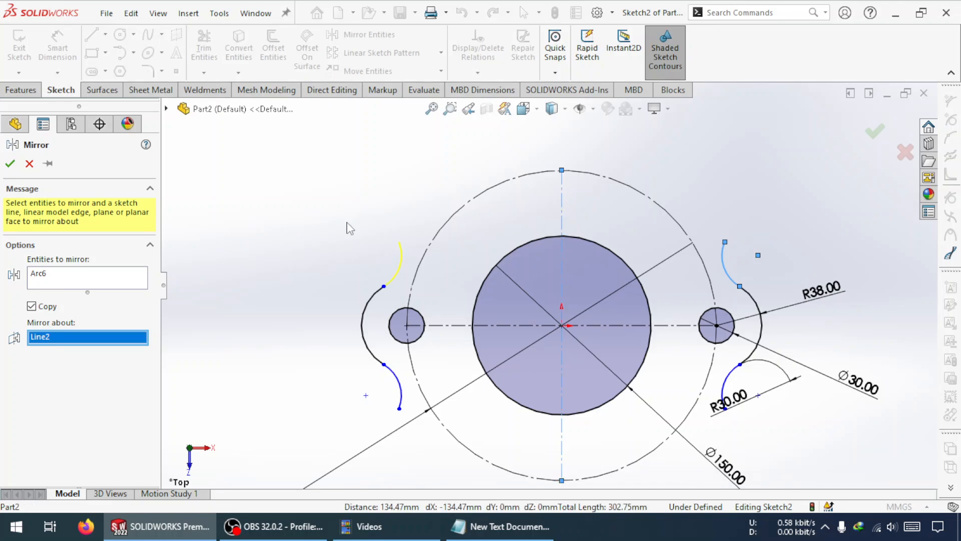
click(10, 162)
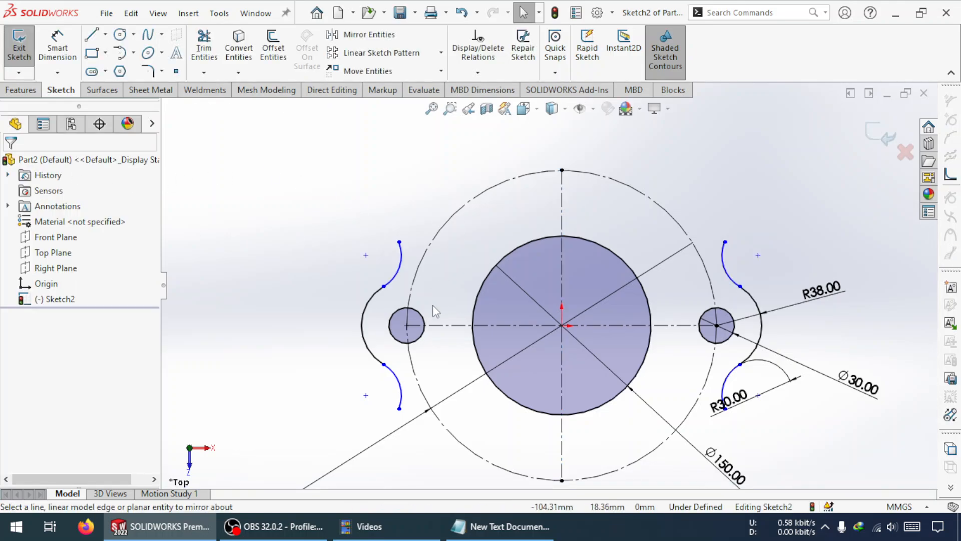
scroll(459, 323, down, 2)
mouse_move(369, 278)
mouse_down()
mouse_move(403, 278)
mouse_move(373, 276)
mouse_up()
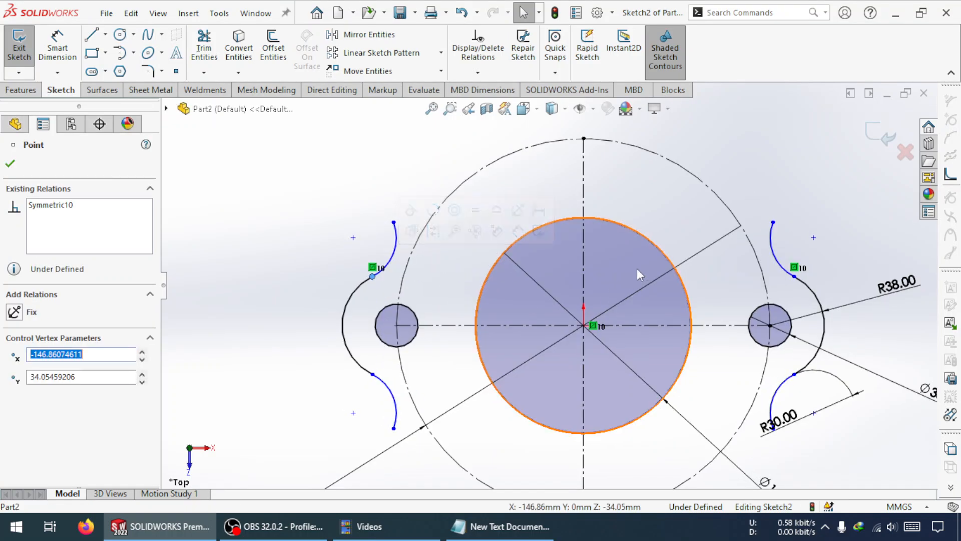
click(646, 216)
scroll(509, 342, up, 2)
scroll(647, 359, down, 2)
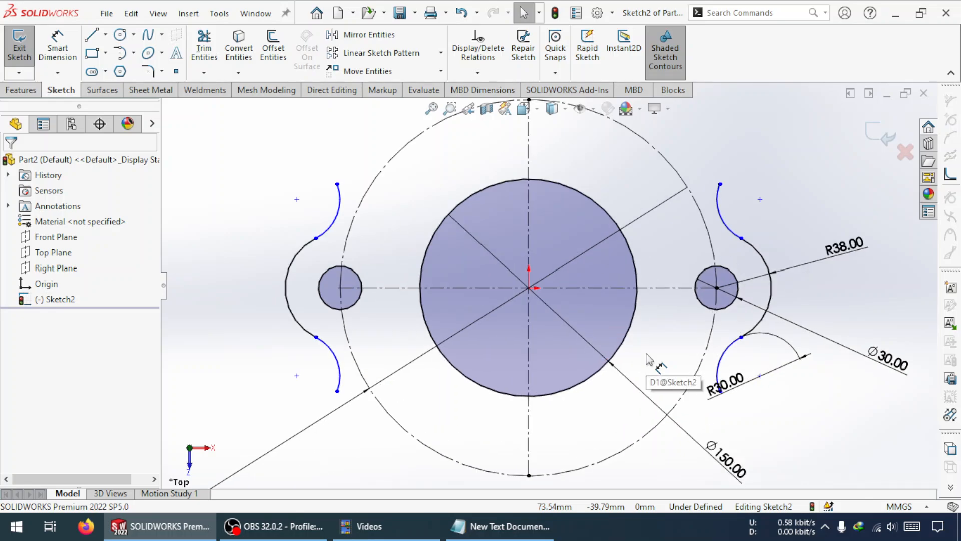
Step: Draw a circle of about 19 mm radius centred on the 260 mm construction circle at about X 81, Y -102 mm
click(120, 34)
click(646, 435)
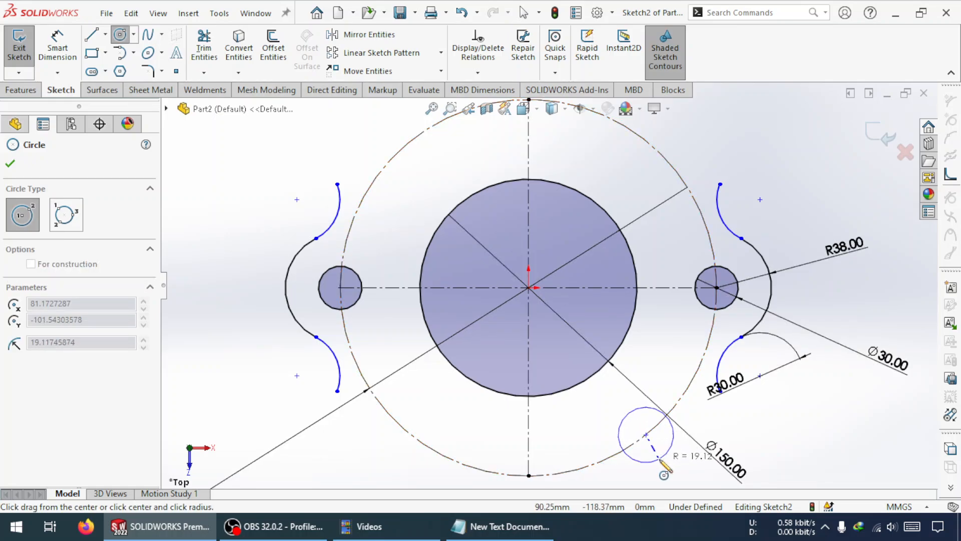
click(659, 459)
key(Escape)
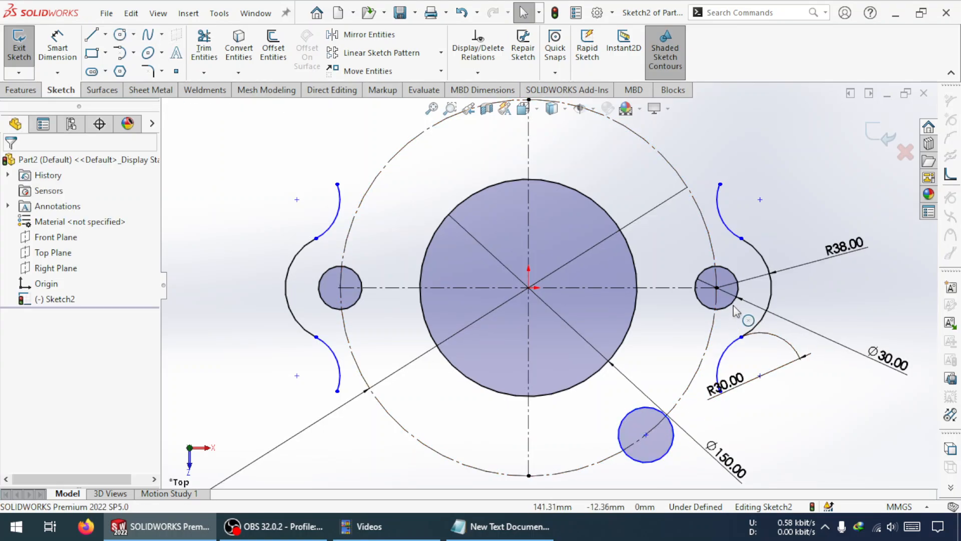
Step: Add an Equal relation between the new lower circle and the 30 mm circle
click(734, 295)
ctrl+click(674, 442)
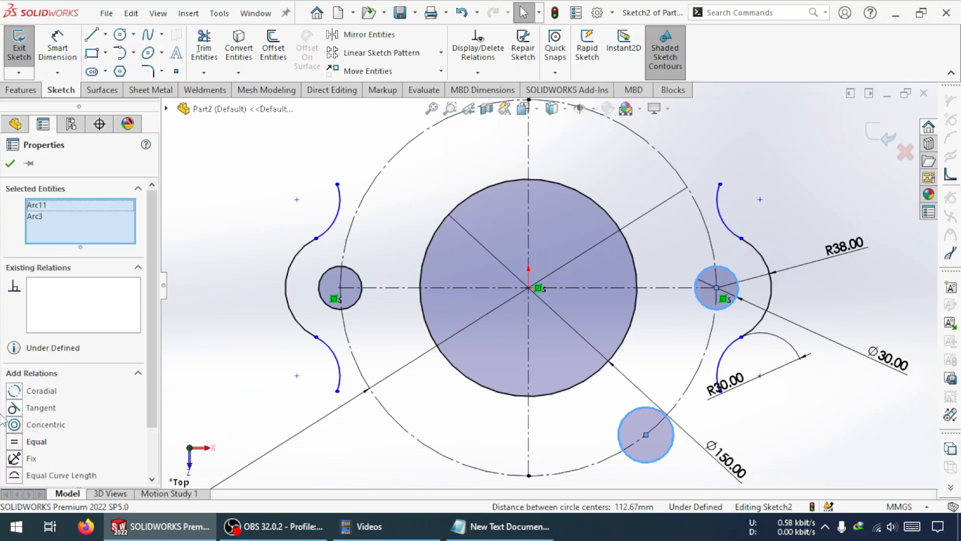
click(15, 442)
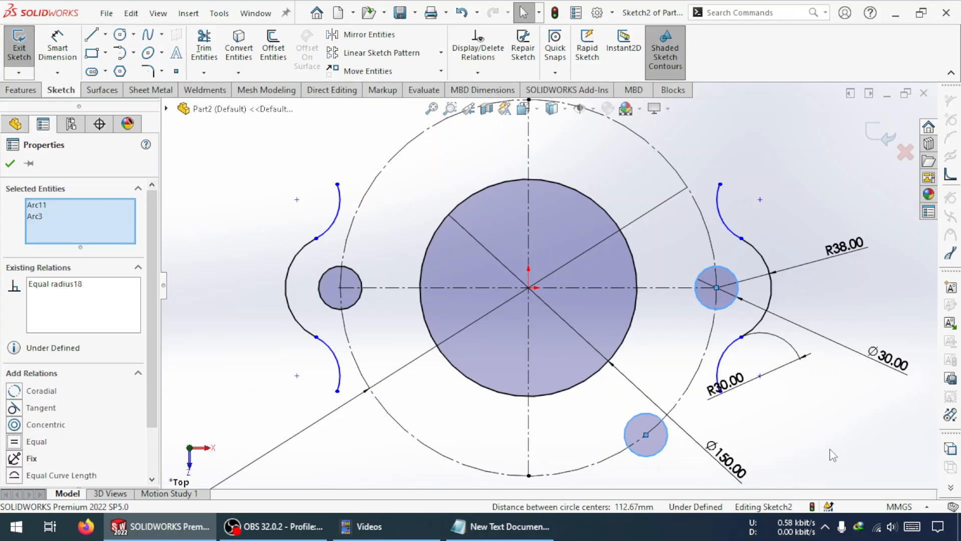
click(833, 454)
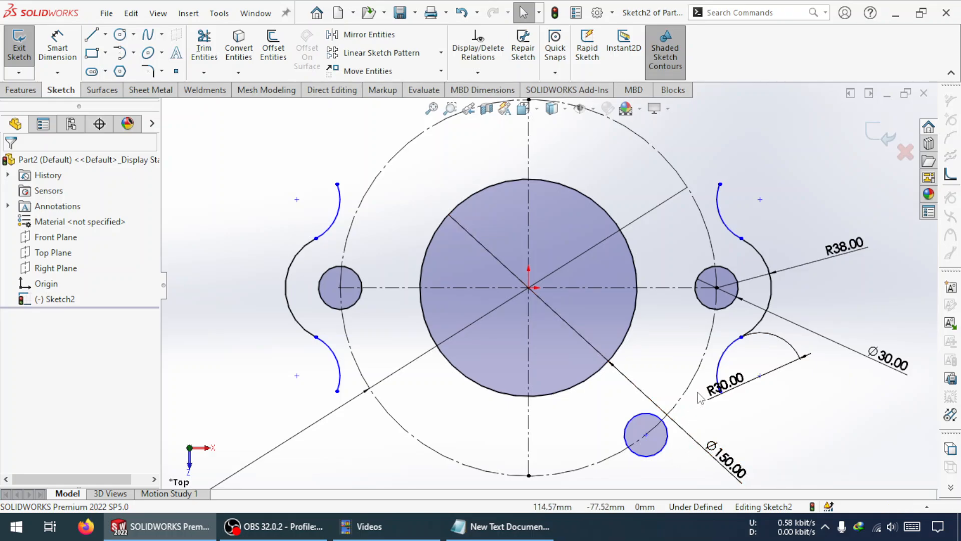
Step: Draw a centerpoint arc of about 40 mm radius around the new lower circle, sweeping from its right side to below it
click(120, 54)
click(133, 52)
click(151, 70)
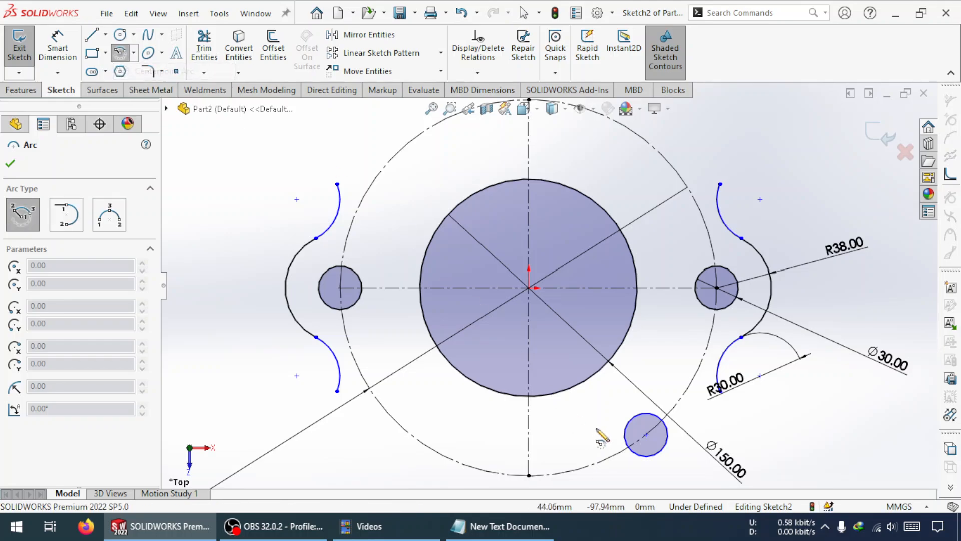
click(646, 435)
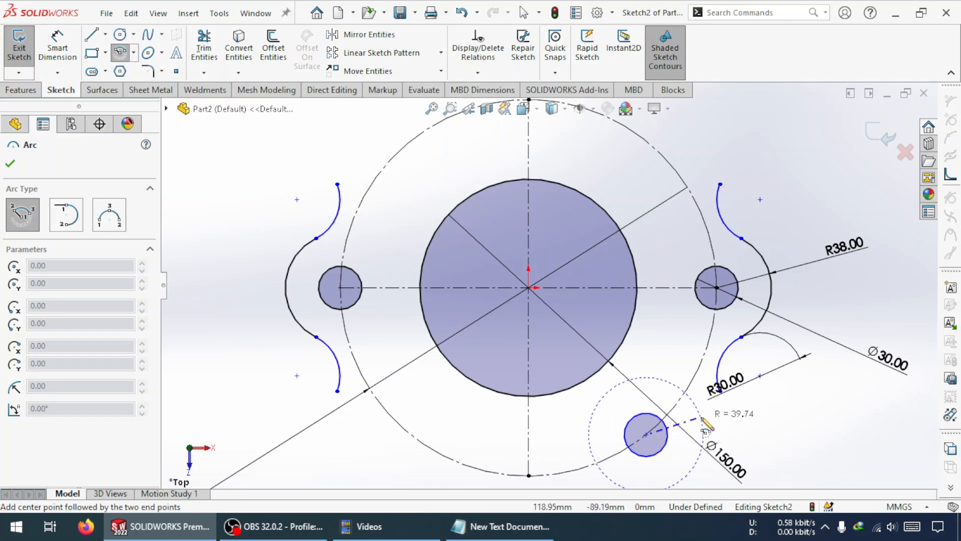
click(702, 418)
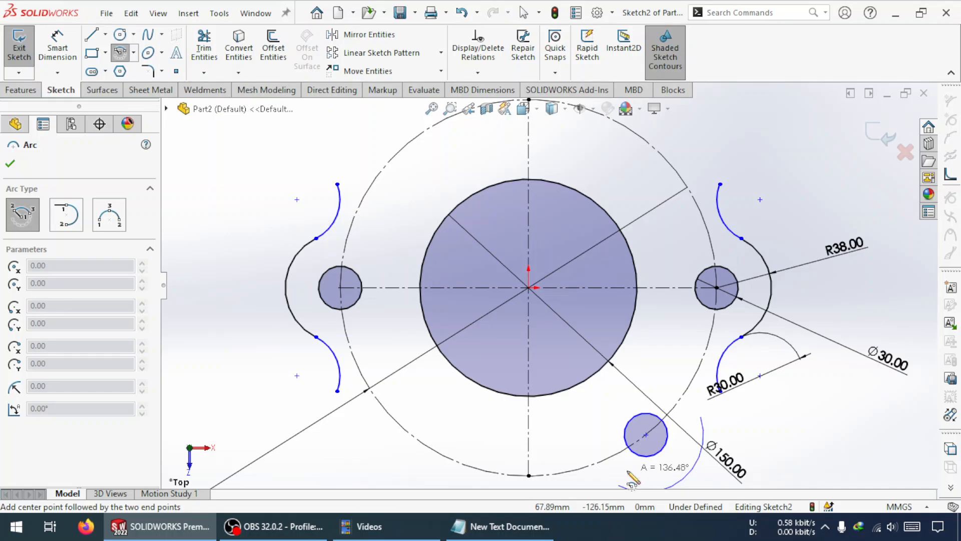
click(621, 484)
key(Escape)
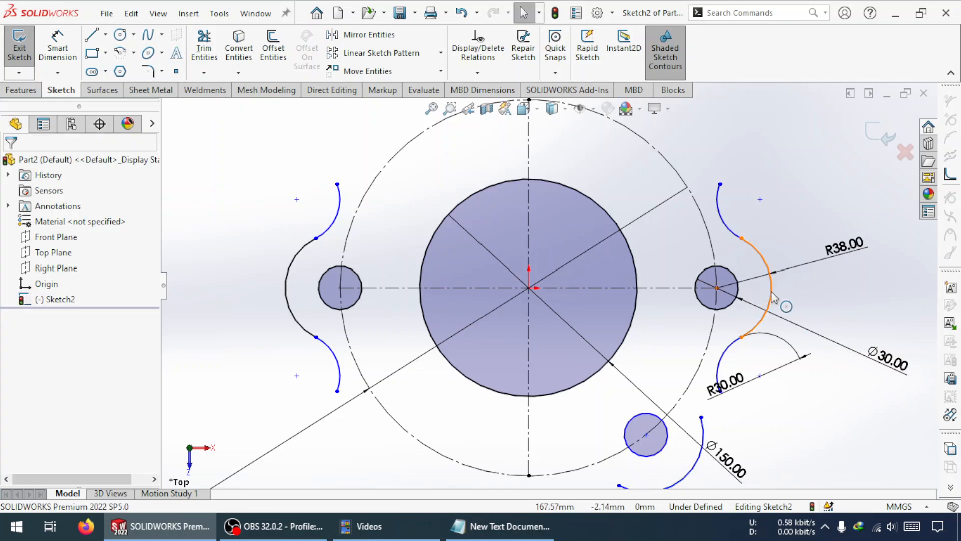
Step: Add an Equal relation between the new lower arc and the R38 arc
click(773, 296)
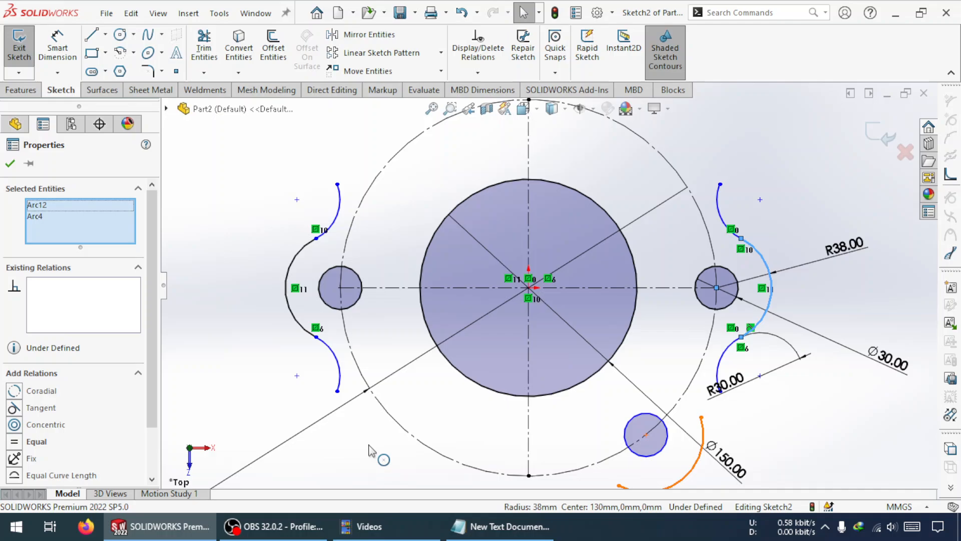
click(23, 442)
click(519, 428)
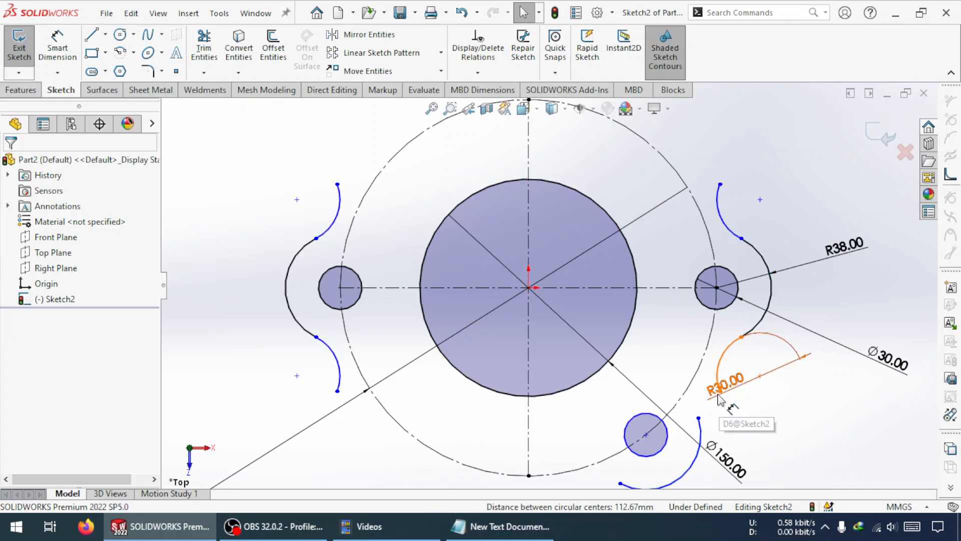
Step: Move the R30 dimension clear of the arcs and join the lower R30 arc's free end to the new arc's upper end
drag(732, 392, 820, 416)
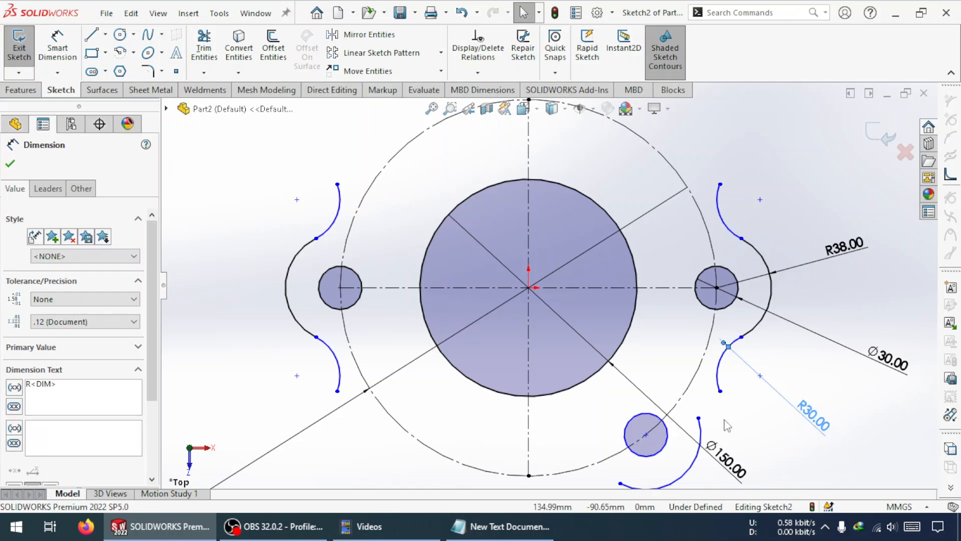
click(724, 420)
drag(720, 391, 701, 416)
Step: Move the 150 mm diameter dimension to just below the large circle, clear of the new arc
scroll(649, 458, up, 3)
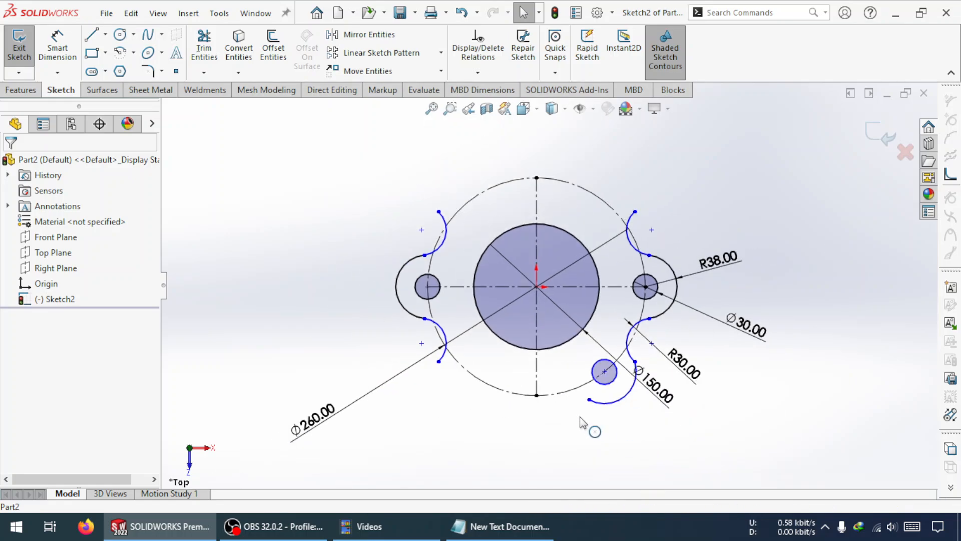
scroll(564, 381, down, 2)
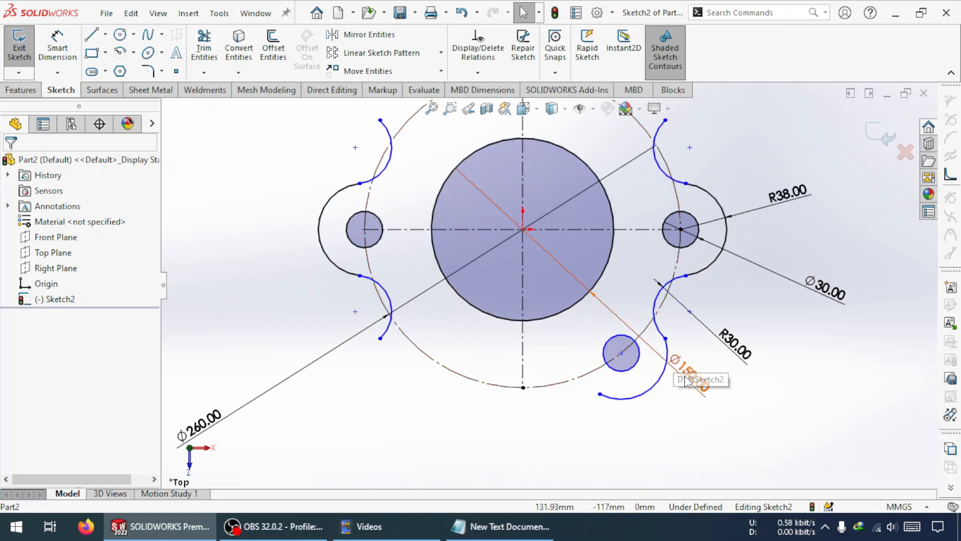
drag(693, 379, 560, 341)
Step: Add a Tangent relation between the new lower lug arc and the adjoining R30 arc
click(664, 332)
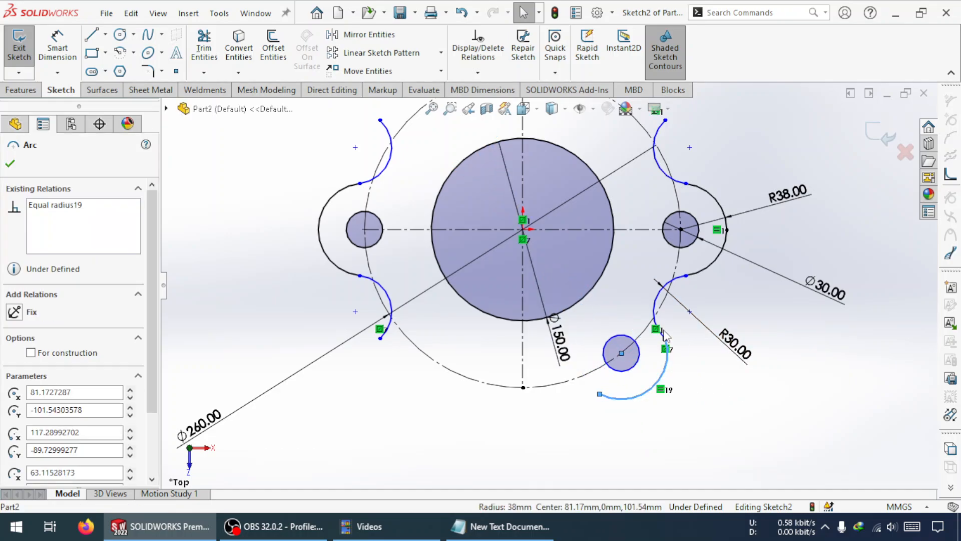
ctrl+click(655, 306)
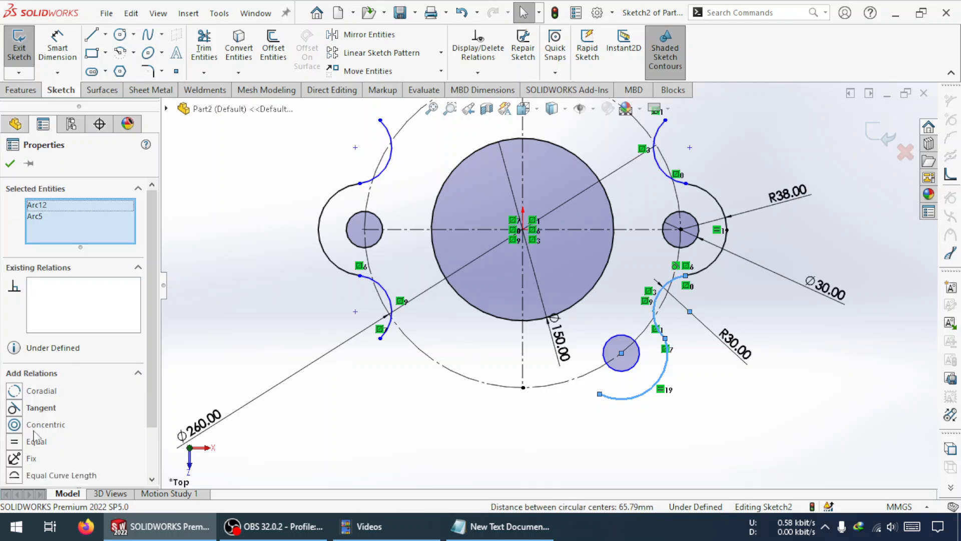
click(18, 414)
click(461, 416)
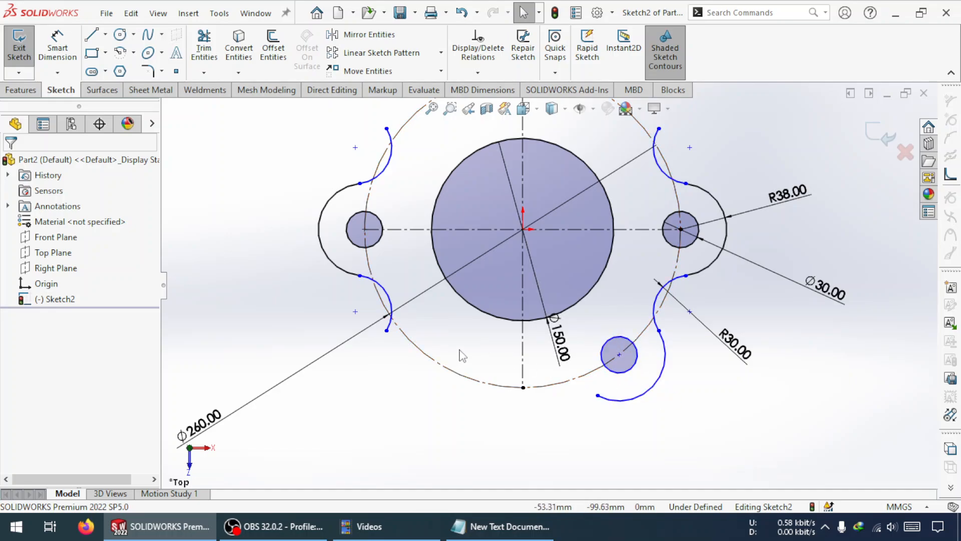
Step: Draw a tangent arc of about 38 mm radius from the lower-right lug arc's free end toward the vertical centreline
click(133, 52)
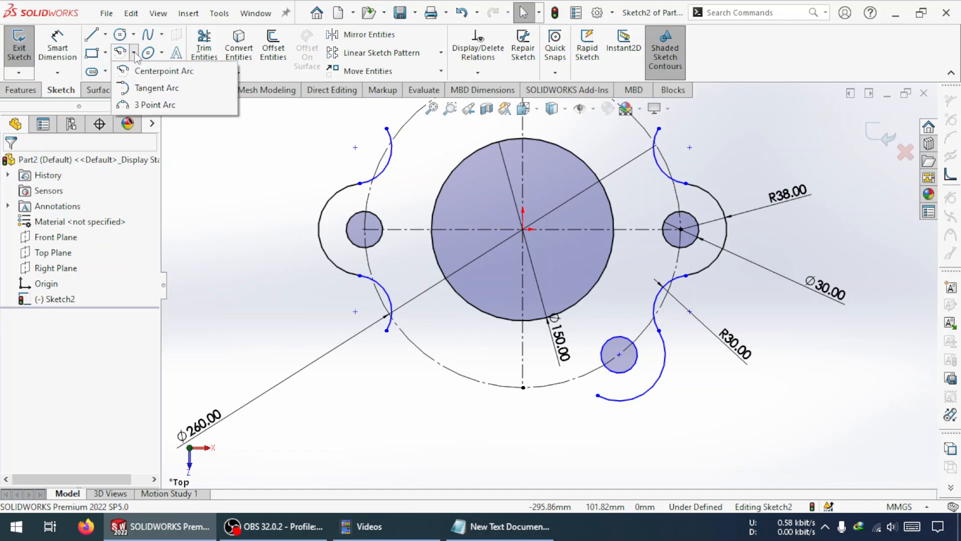
click(150, 86)
click(598, 397)
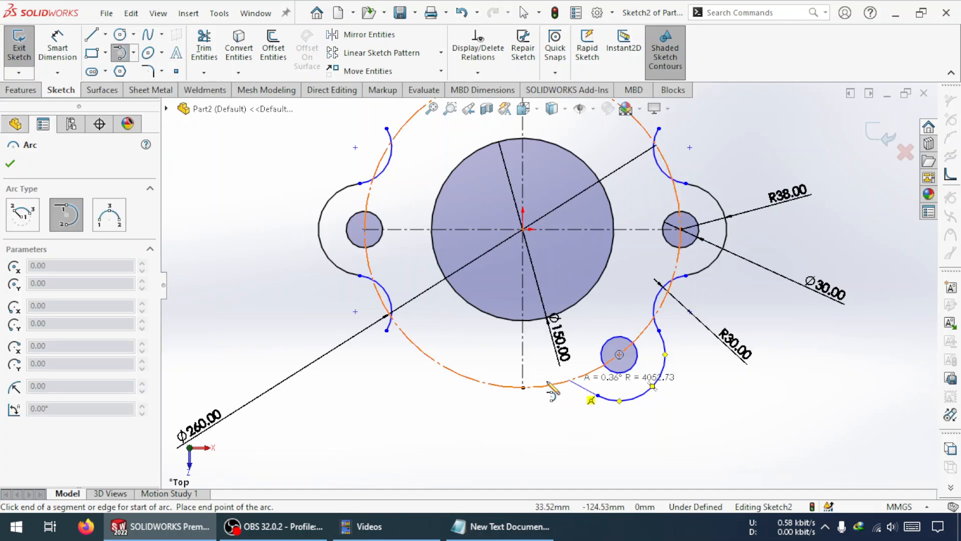
click(545, 400)
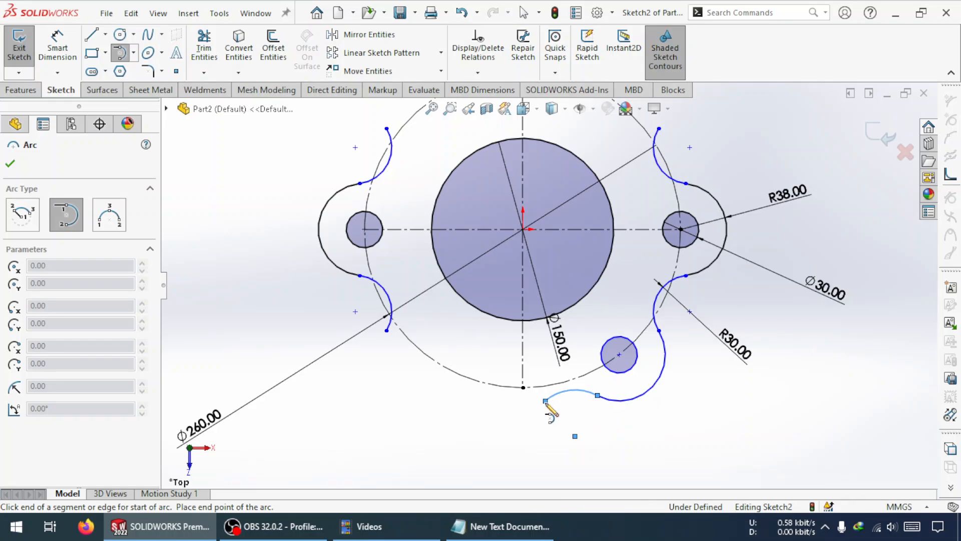
key(Escape)
Step: Make the new arc equal to the R30 arc and extend its free end downward
click(575, 393)
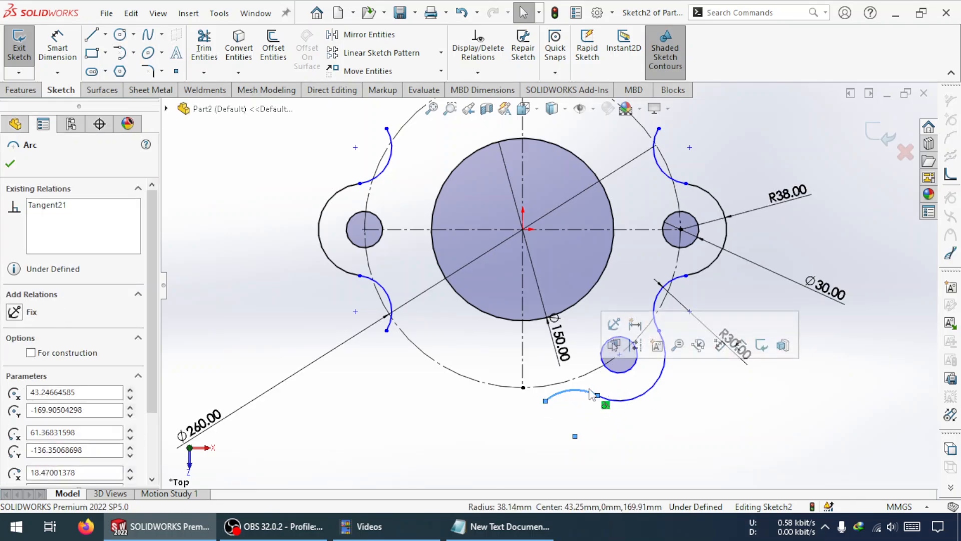
ctrl+click(658, 301)
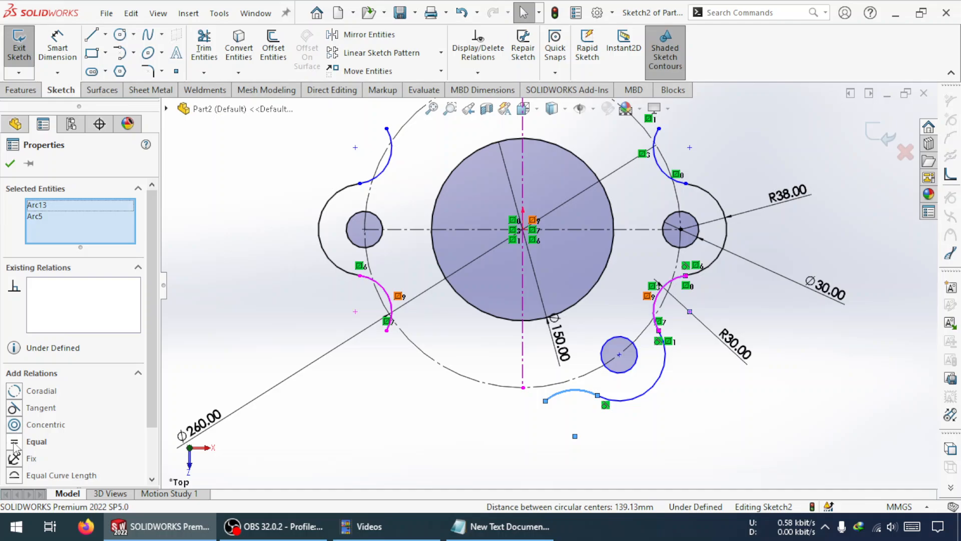
click(15, 443)
click(523, 438)
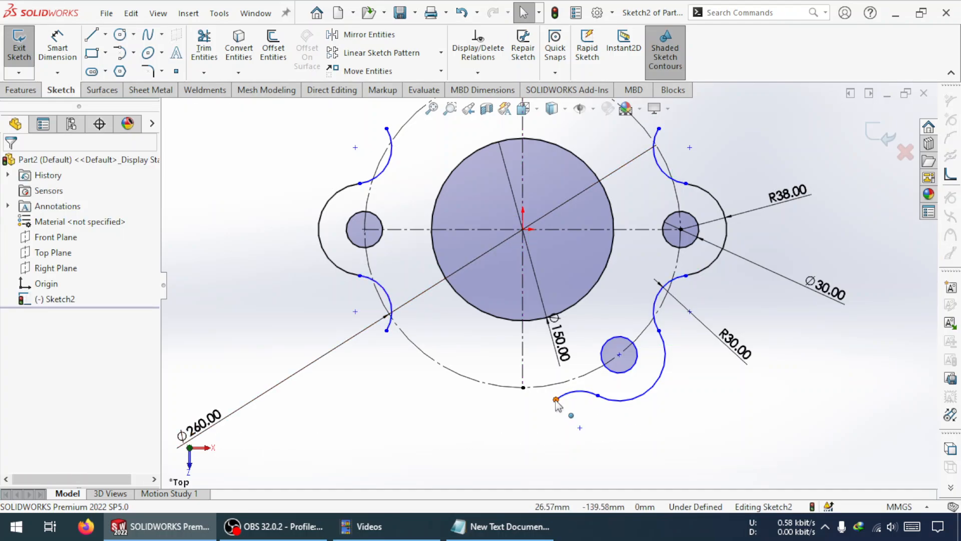
mouse_move(555, 401)
mouse_down()
mouse_move(540, 425)
mouse_move(549, 419)
mouse_up()
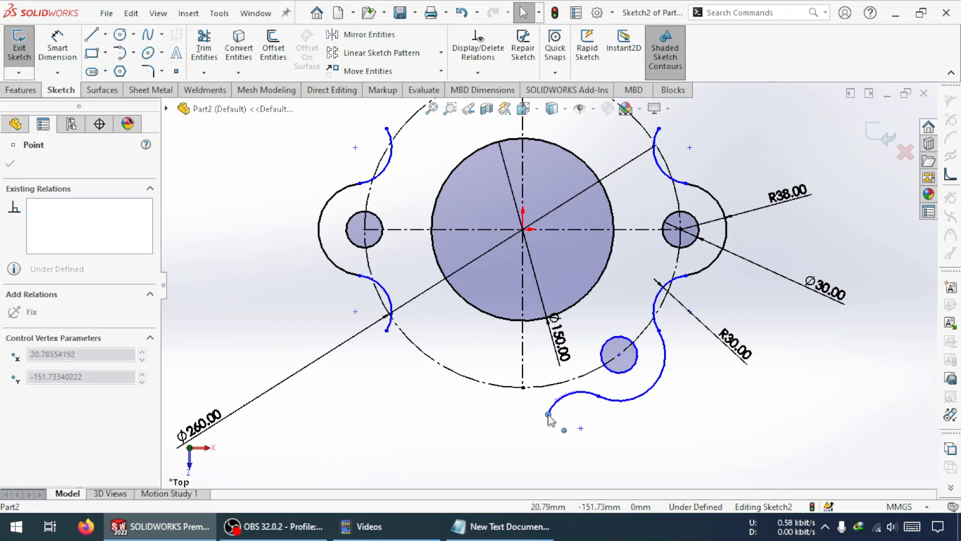
click(553, 452)
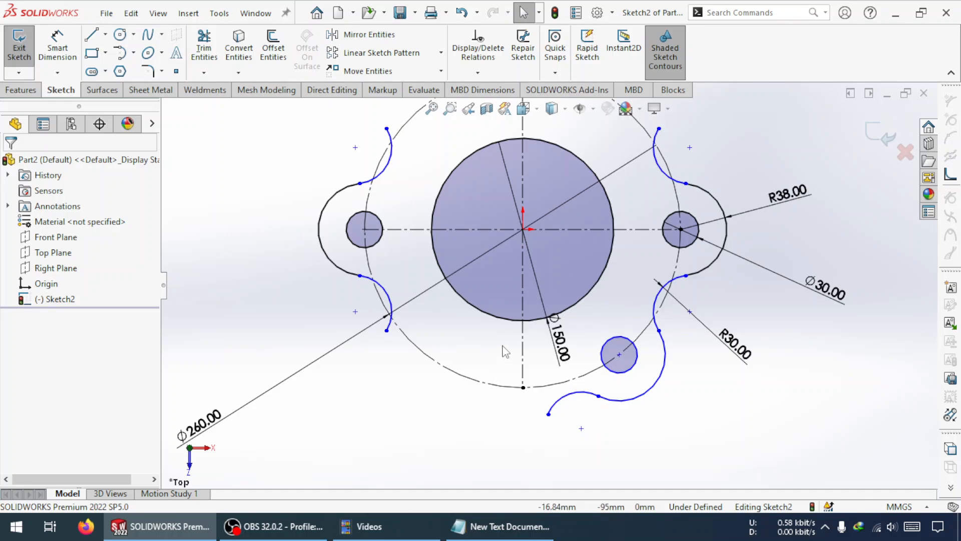
Step: Mirror the lower-right 30 mm hole, its lug arc and the adjoining lower R30 arc about the vertical centreline
click(358, 34)
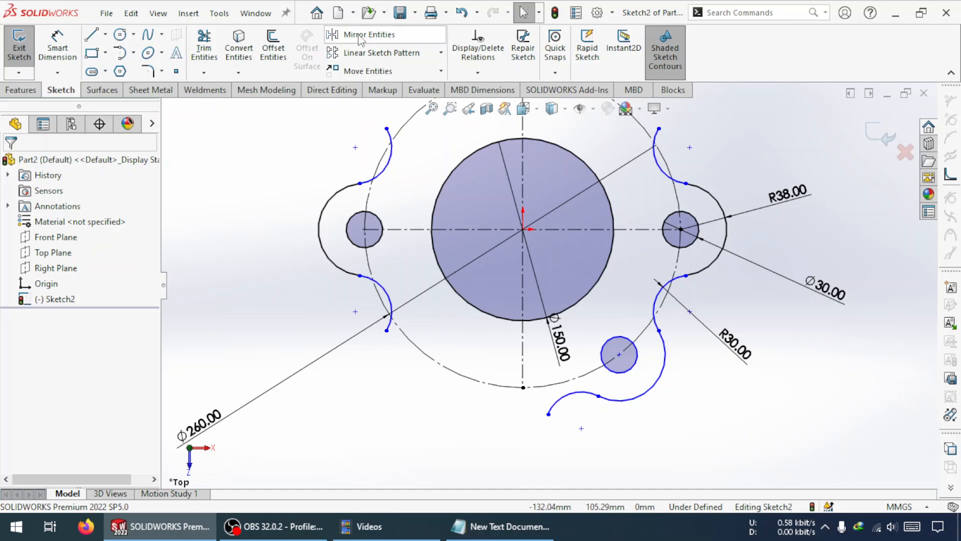
click(643, 361)
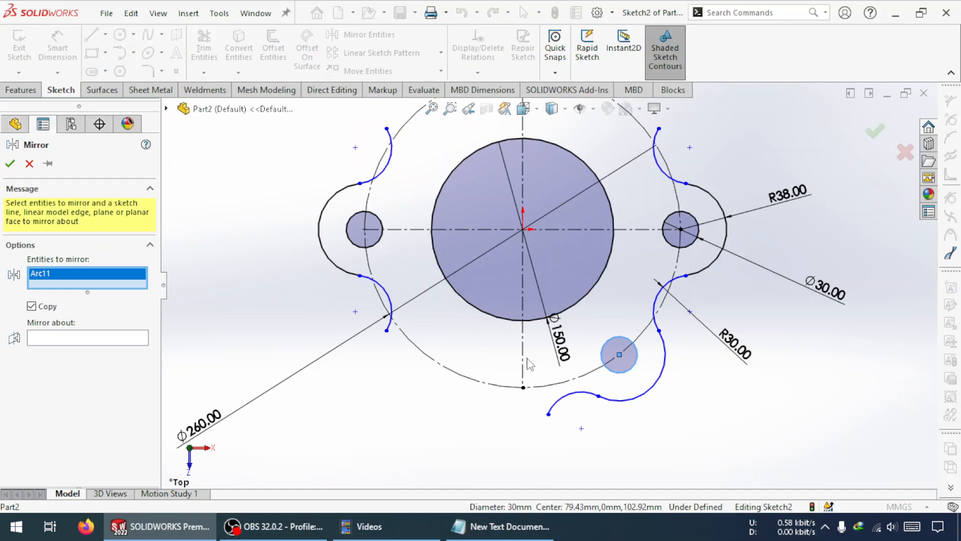
click(121, 336)
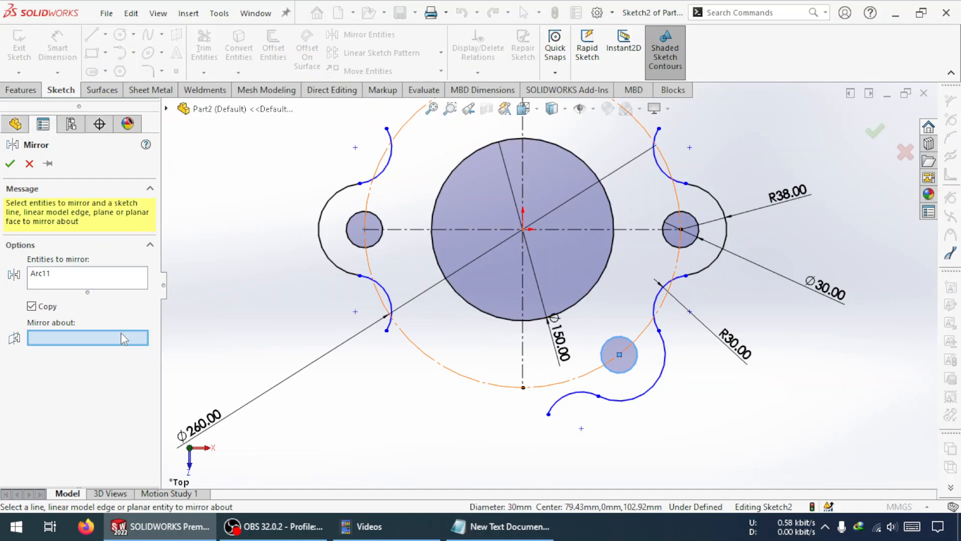
click(523, 345)
click(74, 283)
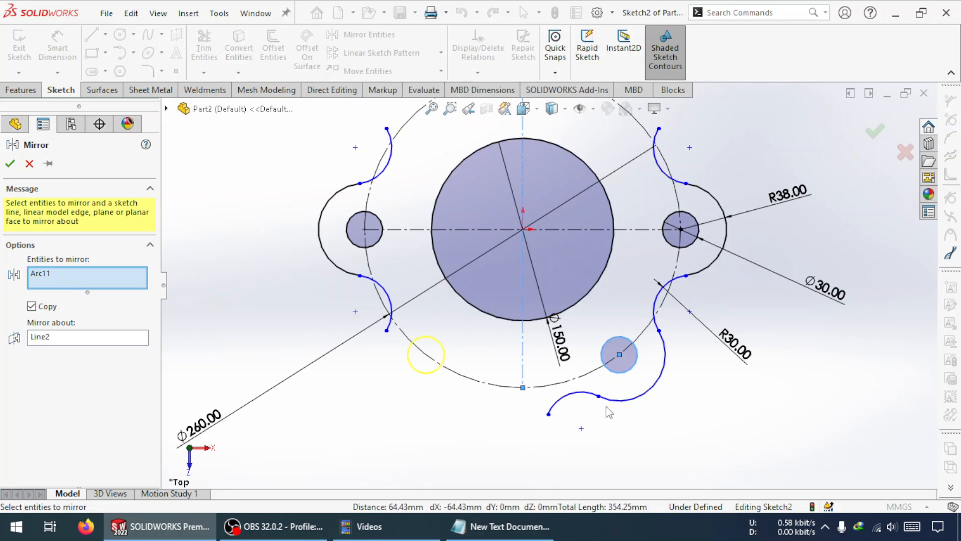
click(657, 392)
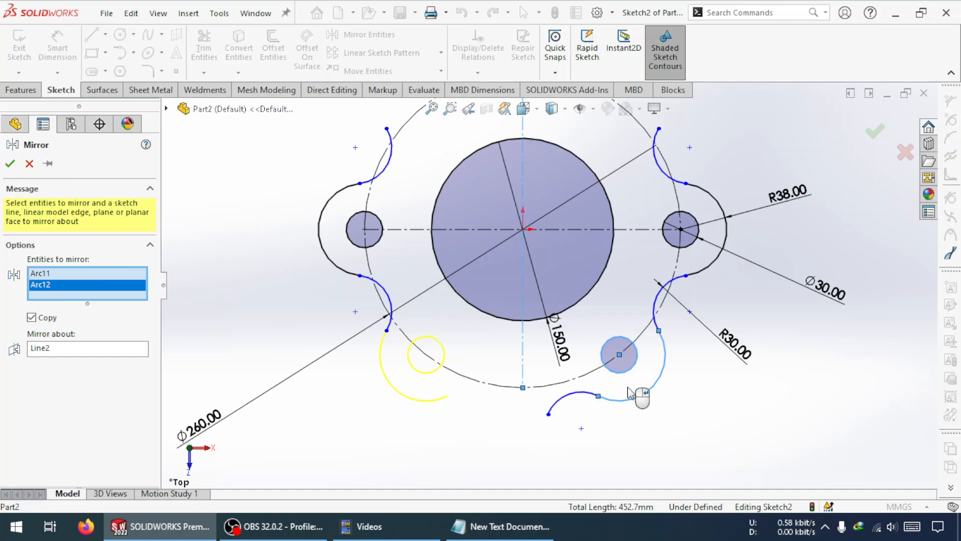
click(591, 395)
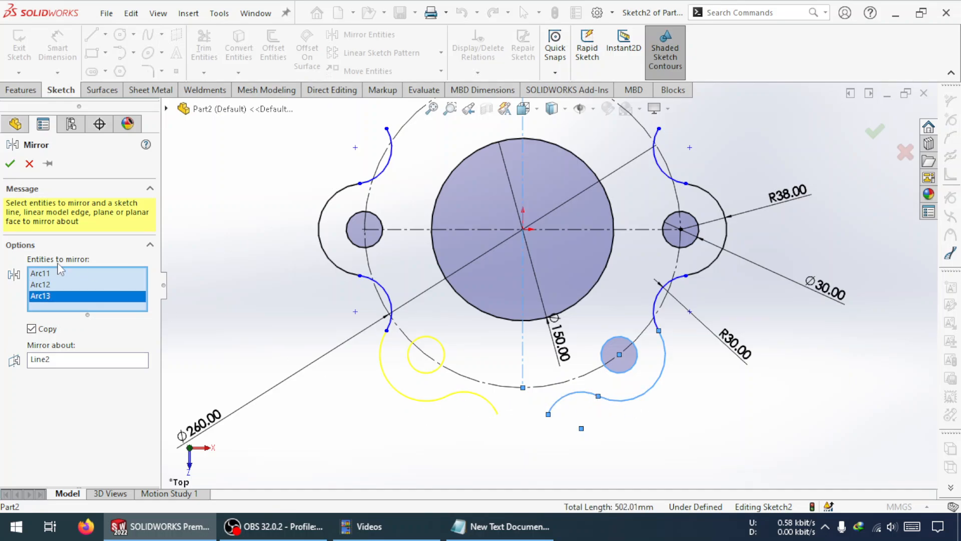
click(10, 163)
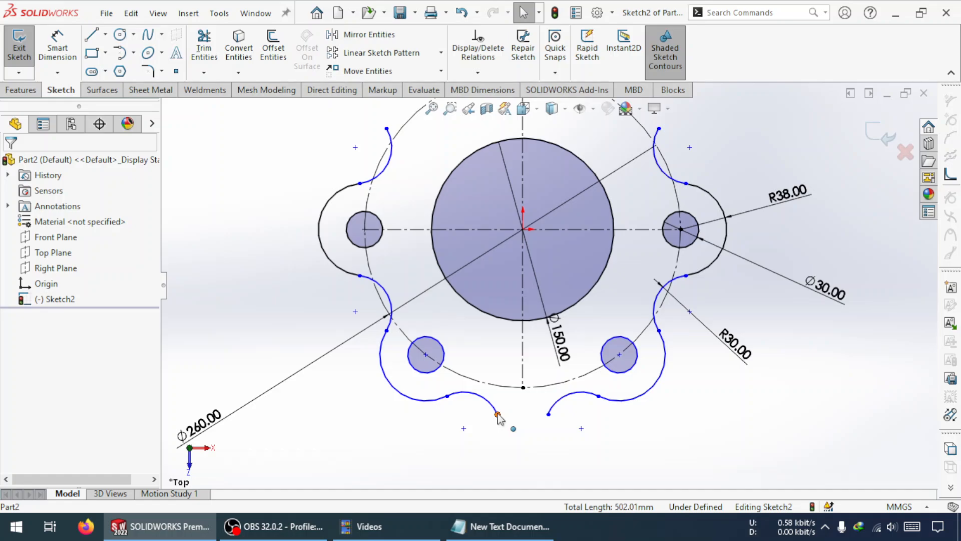
Step: Try bridging the free ends of the two bottom R30 arcs with a tangent arc, and delete that arc
scroll(534, 383, up, 4)
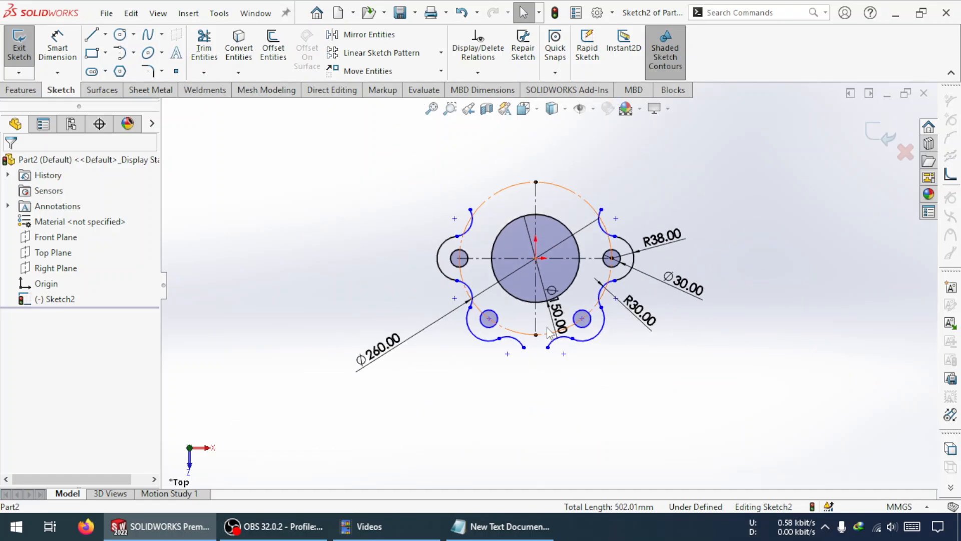
scroll(547, 326, down, 3)
scroll(516, 290, down, 3)
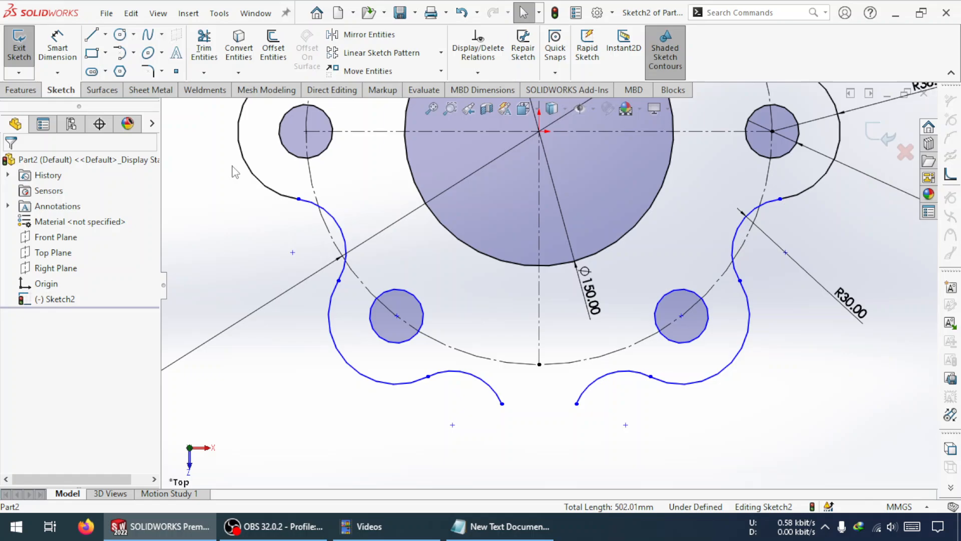
click(121, 53)
click(502, 404)
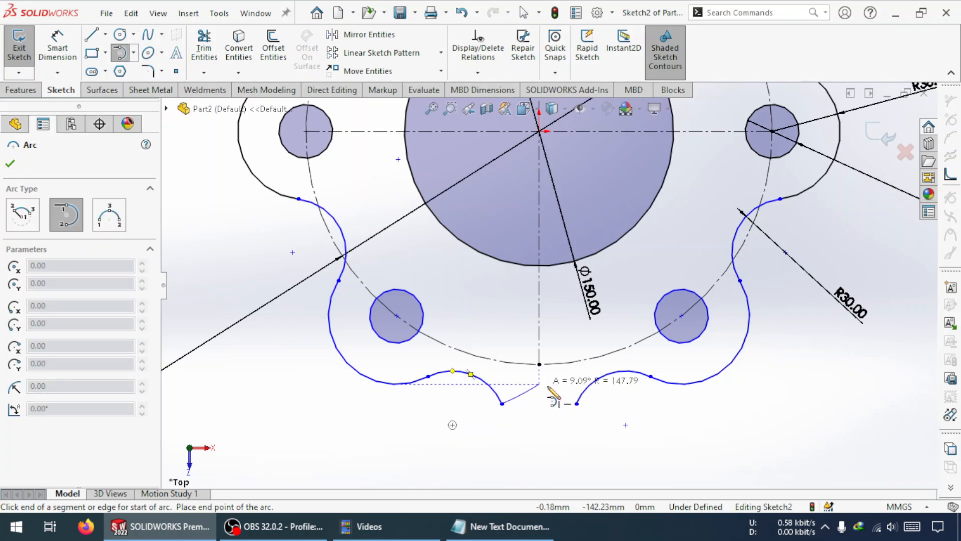
click(577, 404)
key(Escape)
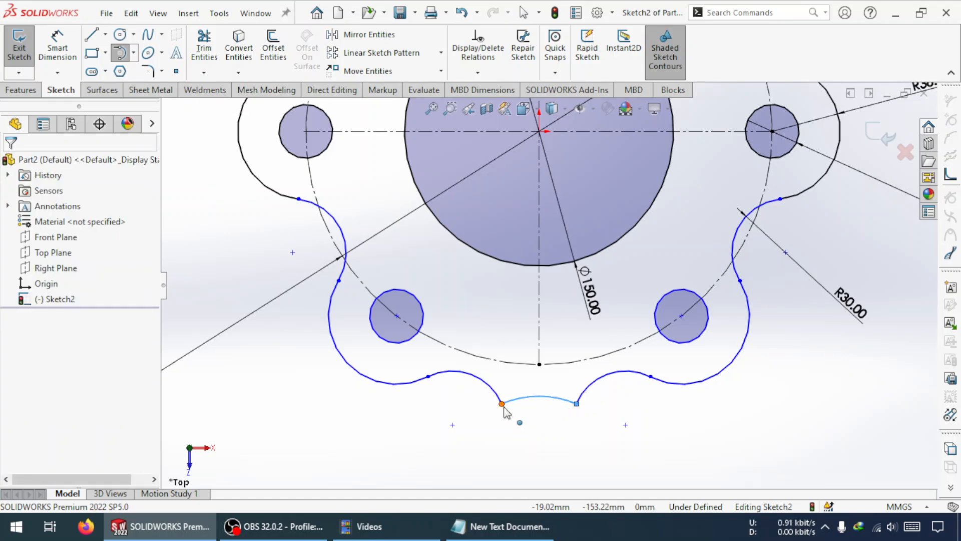
drag(502, 403, 521, 397)
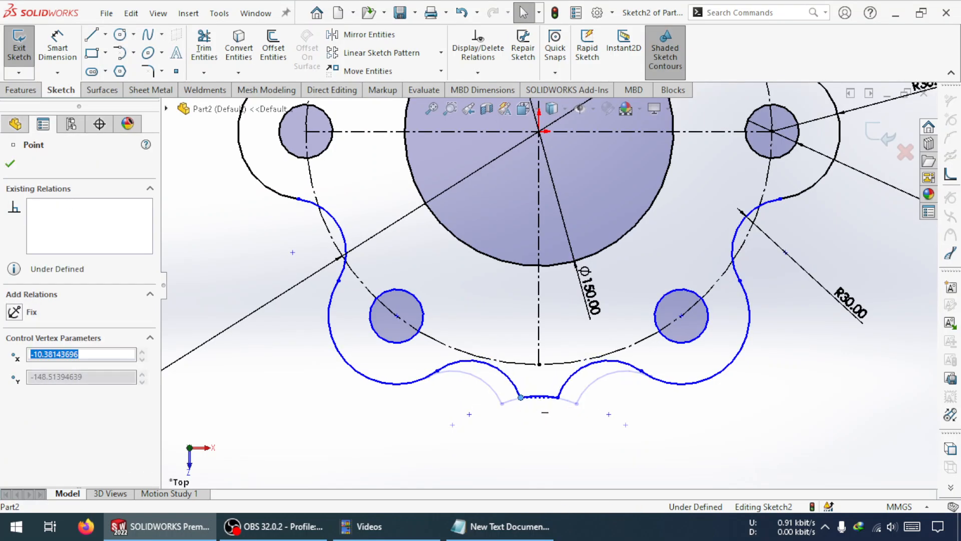
click(538, 396)
key(Delete)
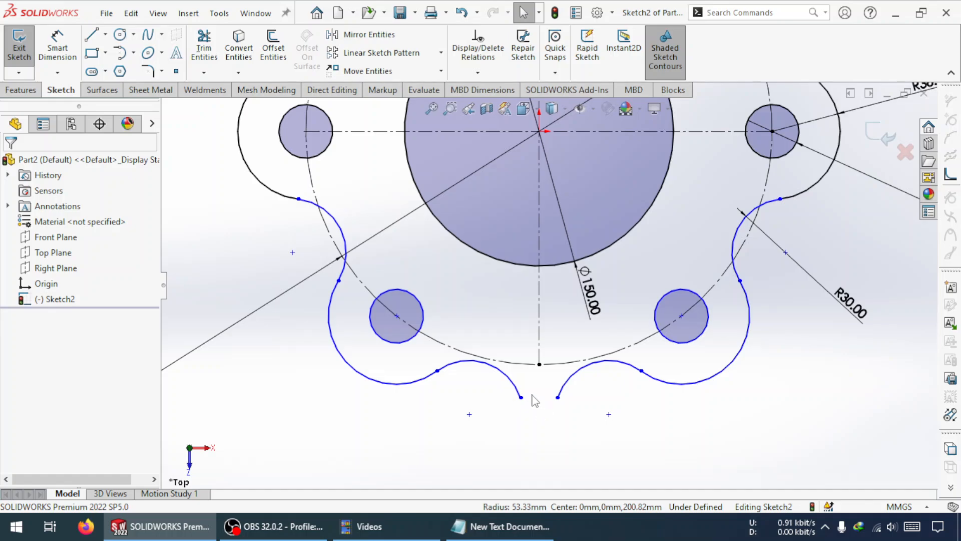
Step: Reposition the left bottom R30 arc's free end upward, between the lower holes and just below the large circle
drag(521, 397, 504, 304)
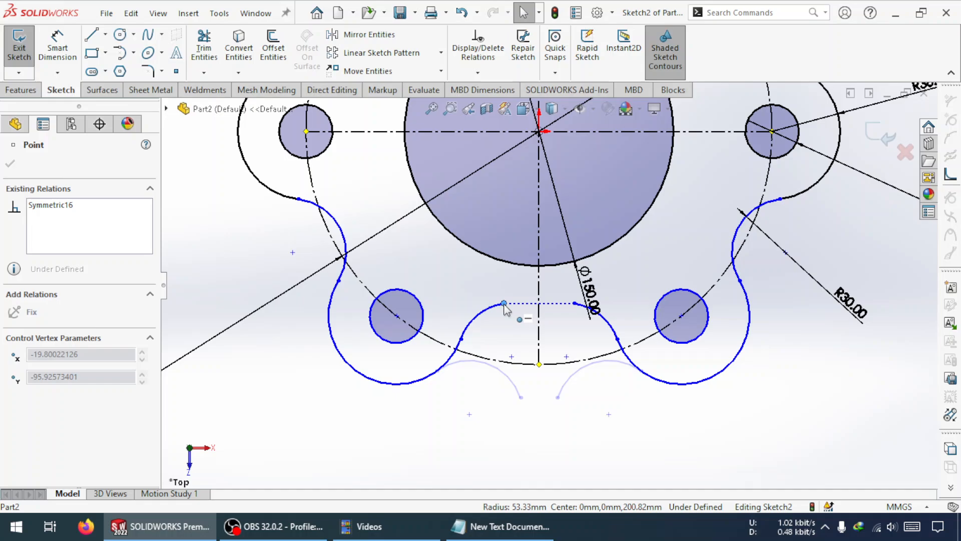
click(505, 335)
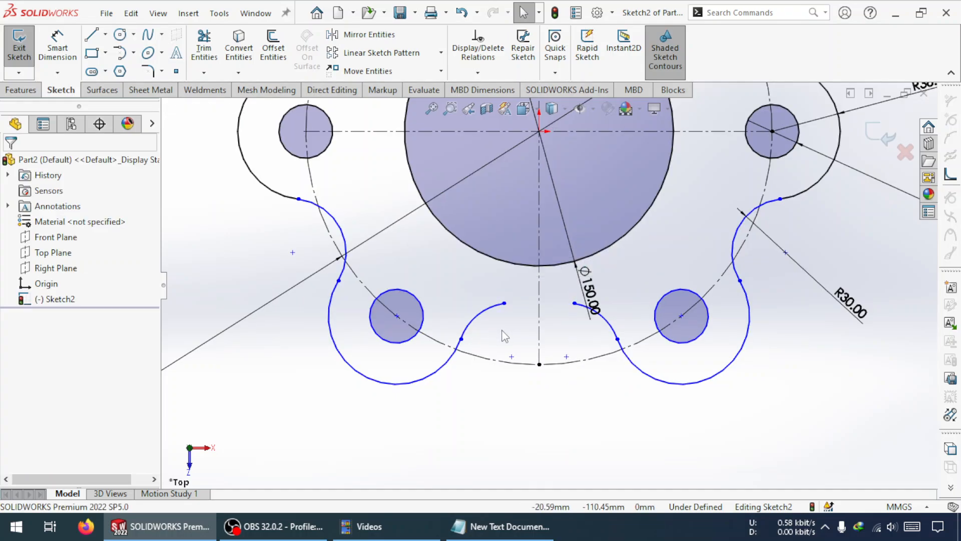
Step: Try a tangent arc between the raised free ends below the large circle, and delete it
click(125, 55)
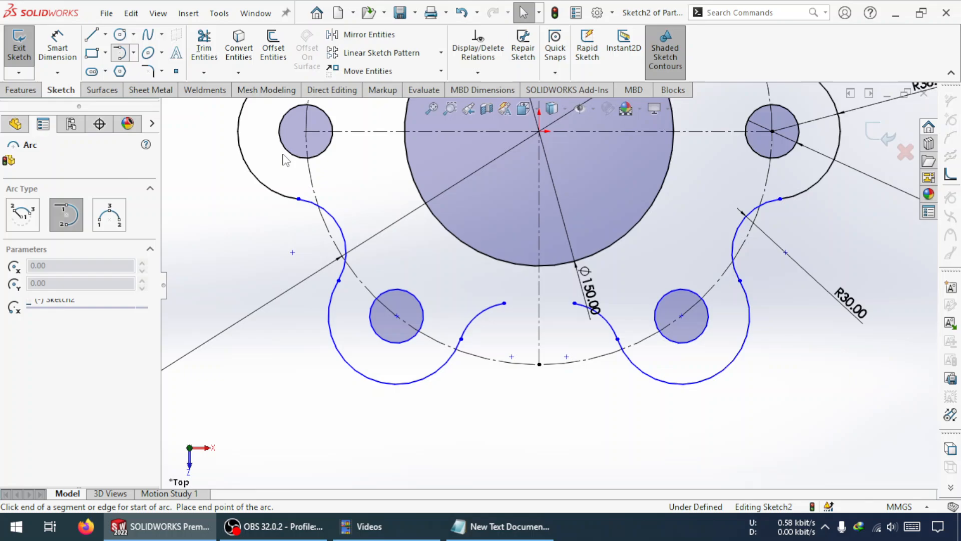
click(504, 303)
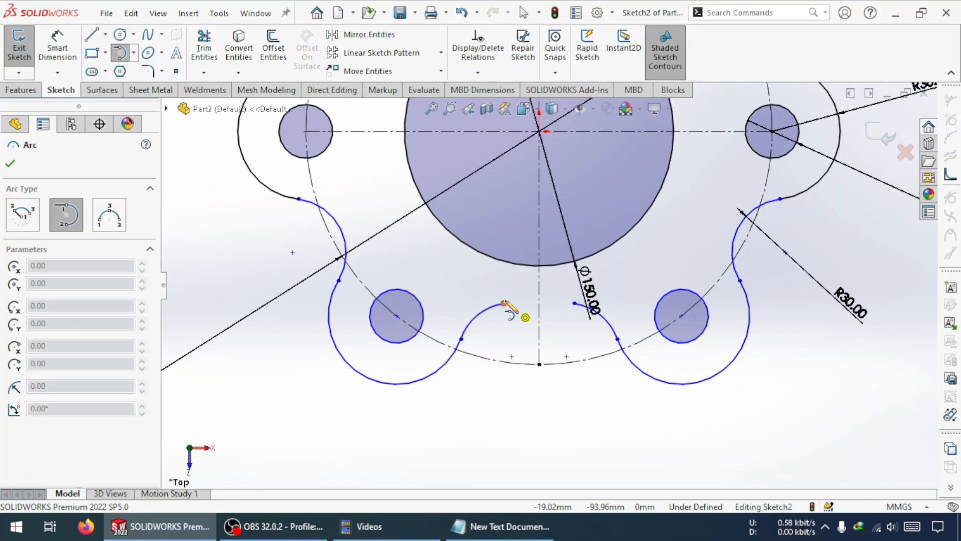
click(575, 304)
key(Escape)
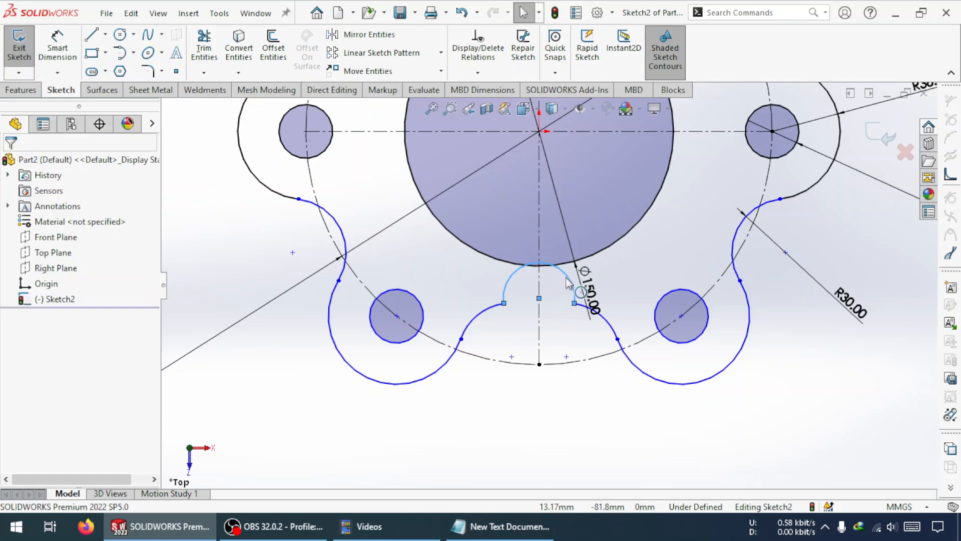
click(569, 279)
key(Delete)
Step: Draw a 3 point arc of about 31 mm radius joining the two raised R30 arc ends below the large circle
click(133, 52)
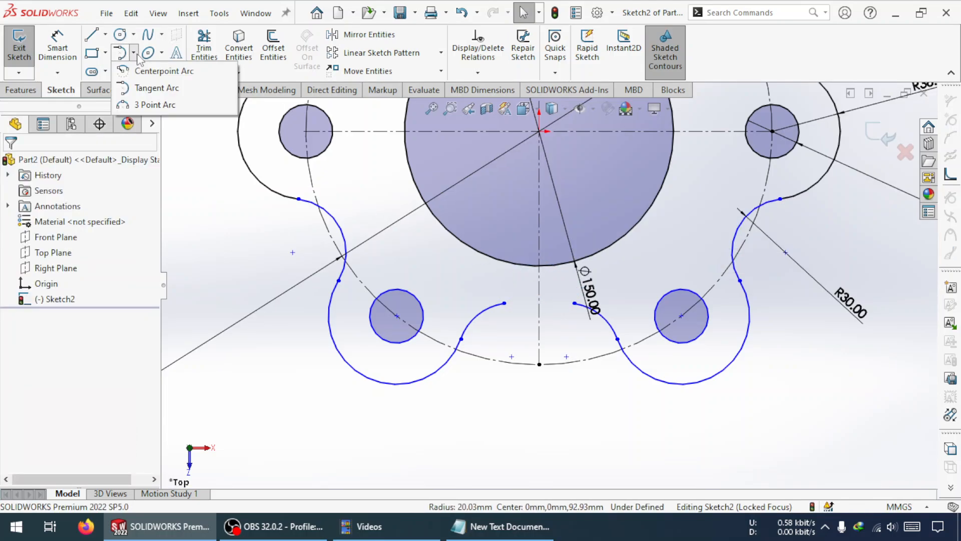
click(145, 100)
click(505, 303)
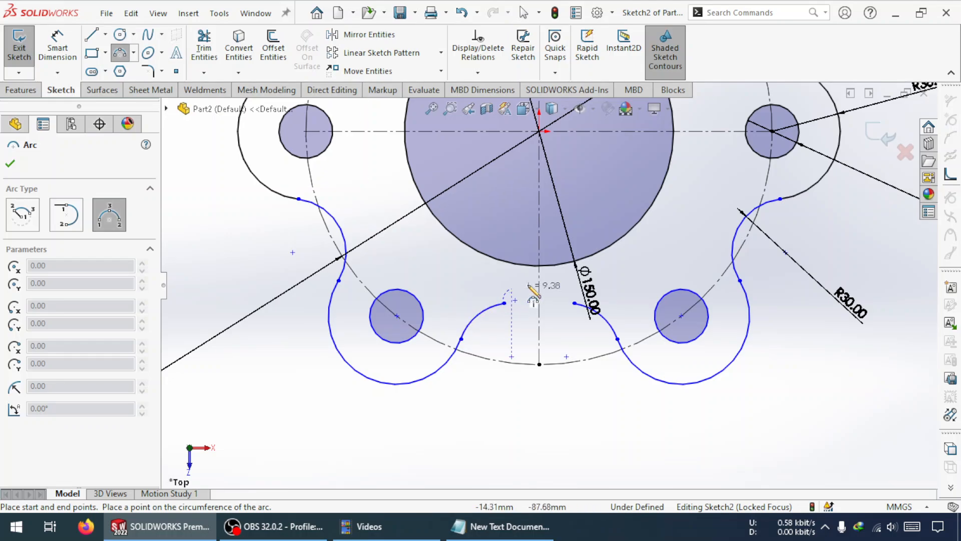
click(575, 303)
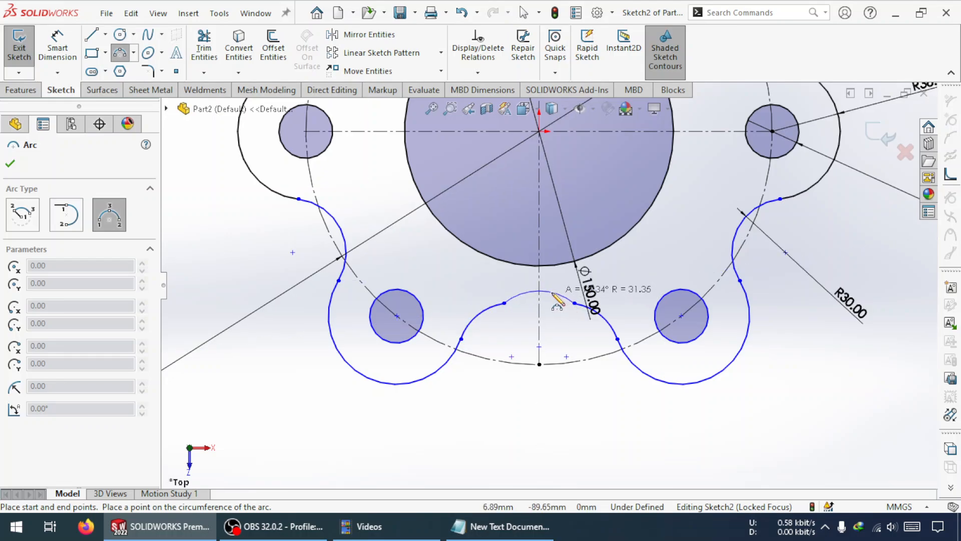
click(556, 296)
key(Escape)
Step: Add a Tangent relation between the left bottom R30 arc and the new bridging arc
click(487, 312)
ctrl+click(531, 292)
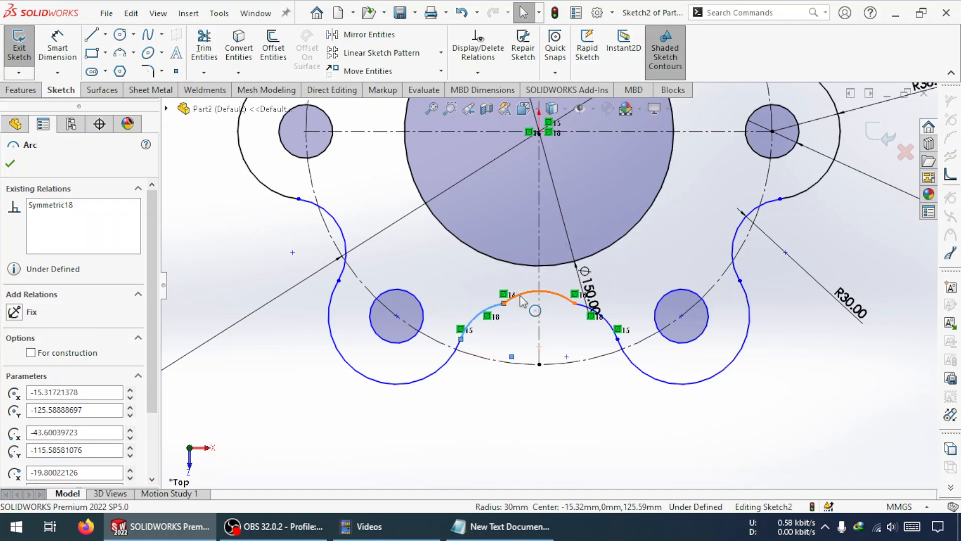
click(14, 407)
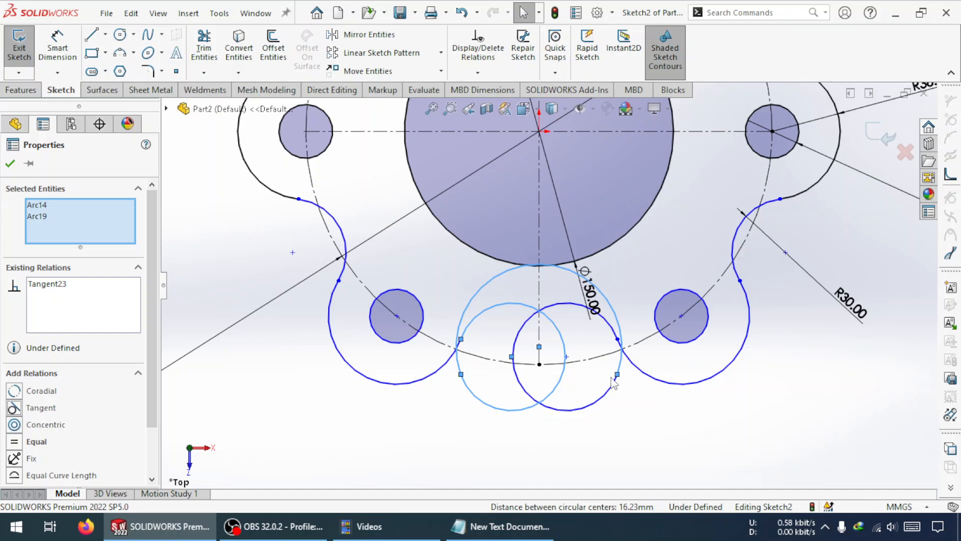
key(Escape)
Step: Move the bridging arc's right end back up below the large circle to form a short arch between the R30 arcs
mouse_move(617, 374)
mouse_down()
mouse_move(571, 396)
mouse_move(531, 341)
mouse_move(532, 299)
mouse_move(526, 397)
mouse_move(607, 382)
mouse_move(595, 316)
mouse_move(560, 288)
mouse_up()
click(564, 261)
click(563, 415)
scroll(542, 297, down, 3)
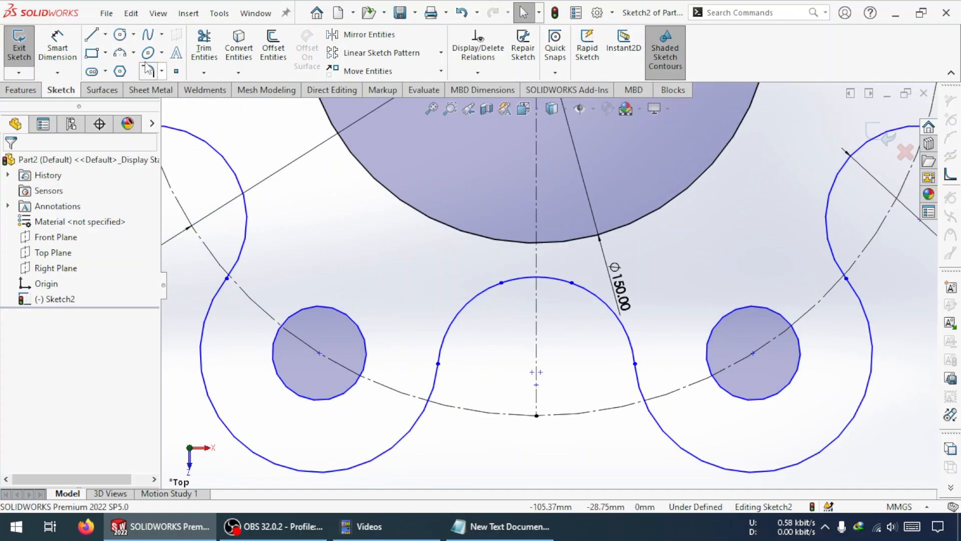
click(57, 45)
scroll(554, 337, up, 3)
scroll(556, 346, down, 2)
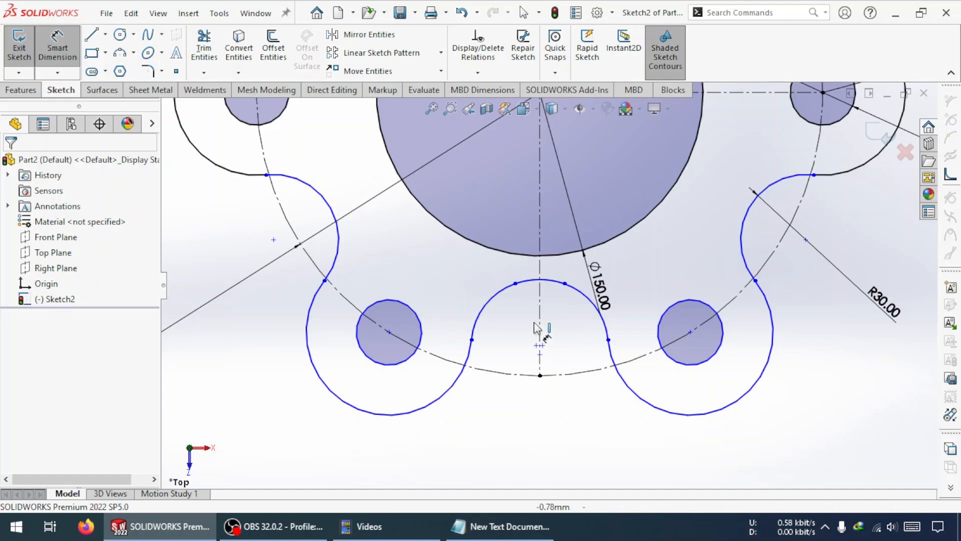
click(552, 281)
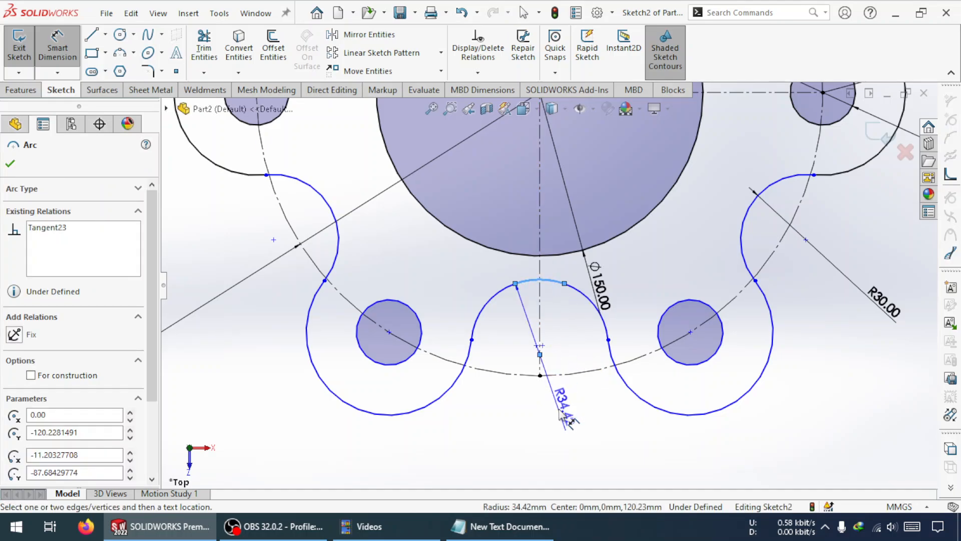
key(Escape)
Step: Make the bottom bridging arc equal to the dimensioned R30 arc and move the lower-left hole's centre slightly along the construction circle
click(551, 281)
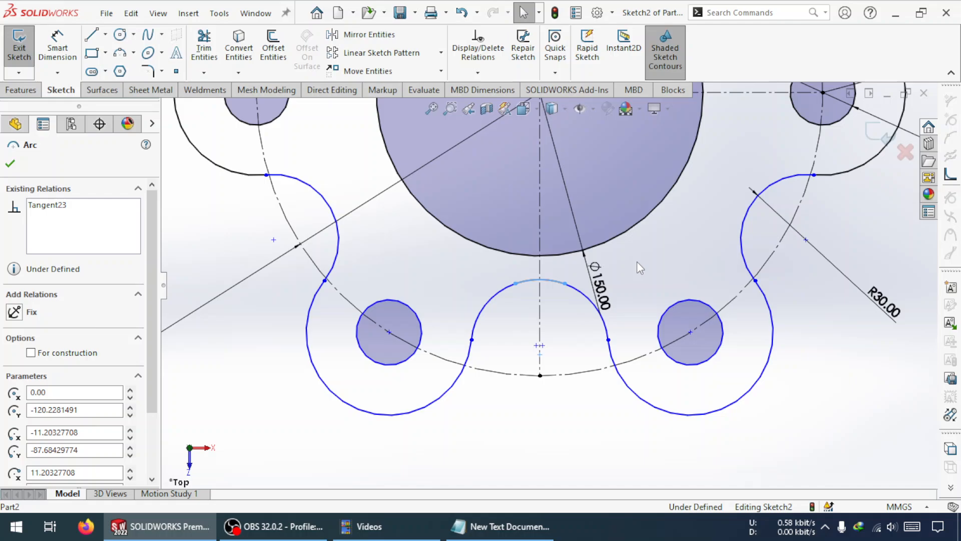
ctrl+click(748, 226)
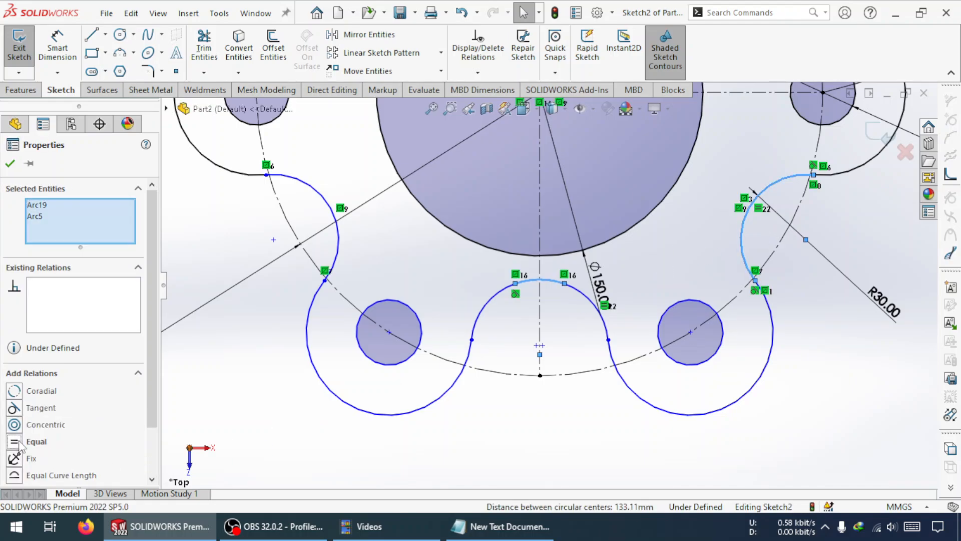
click(15, 442)
click(529, 457)
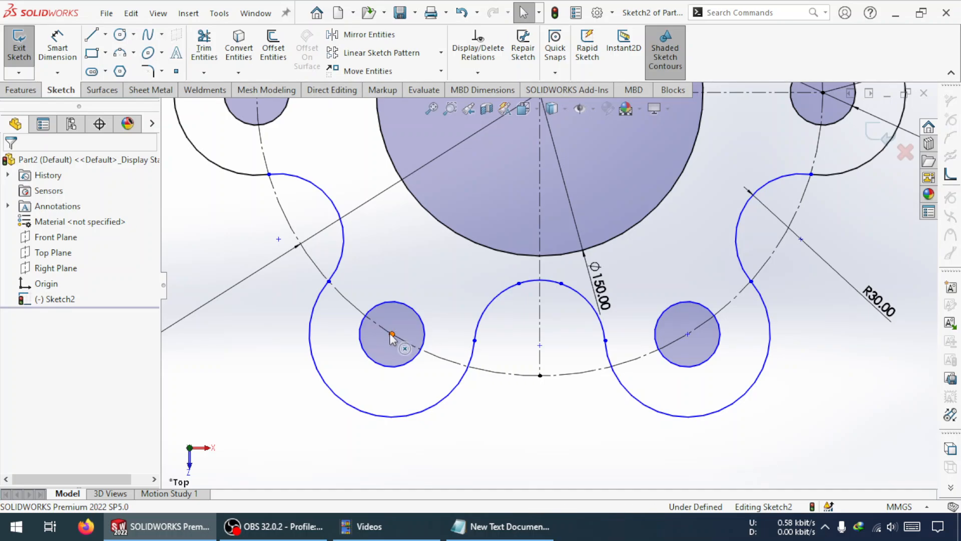
mouse_move(391, 333)
mouse_down()
mouse_move(413, 313)
mouse_move(389, 310)
mouse_move(398, 314)
mouse_up()
click(585, 413)
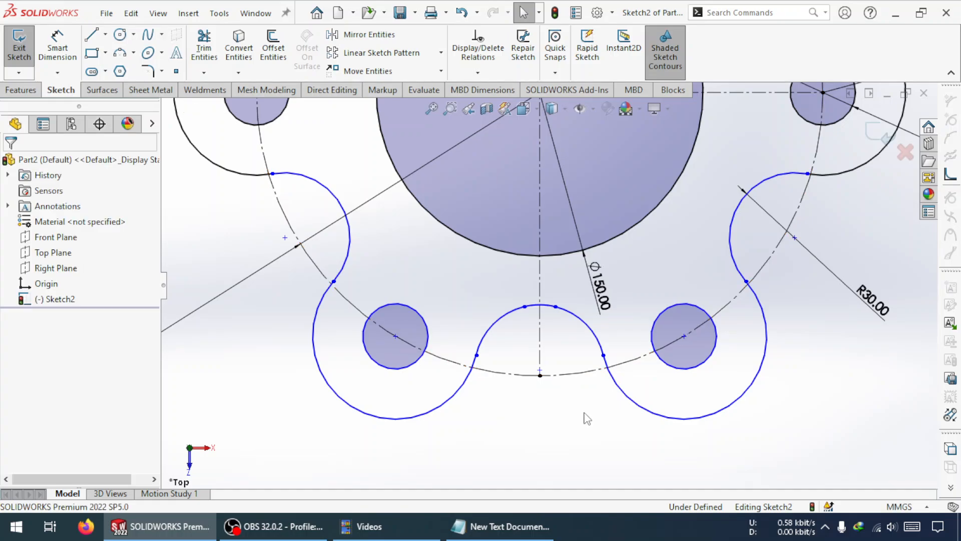
Step: Mirror the two lower lug arcs, their holes, the two bottom R30 arcs and the bridging arc about the horizontal centerline, keeping the originals
scroll(594, 356, up, 5)
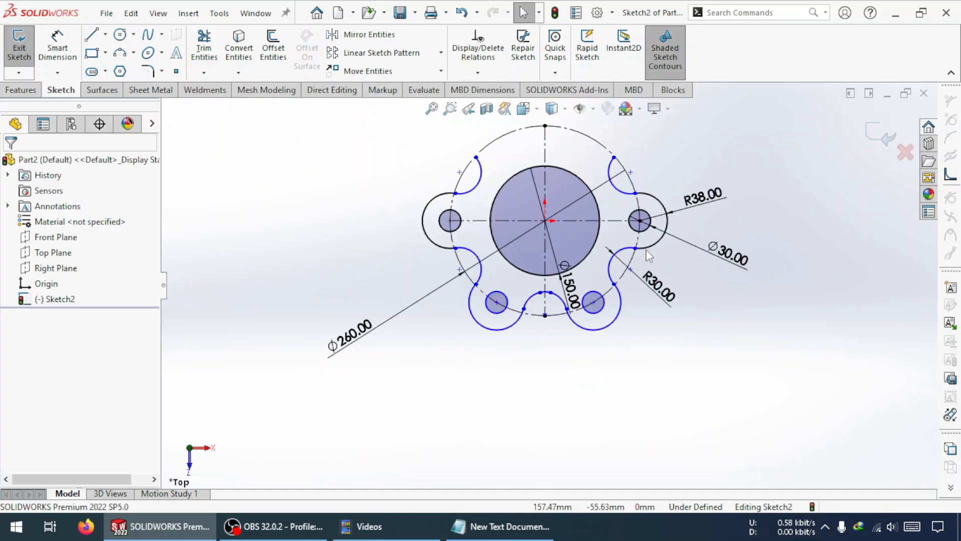
scroll(621, 258, down, 6)
scroll(620, 258, up, 2)
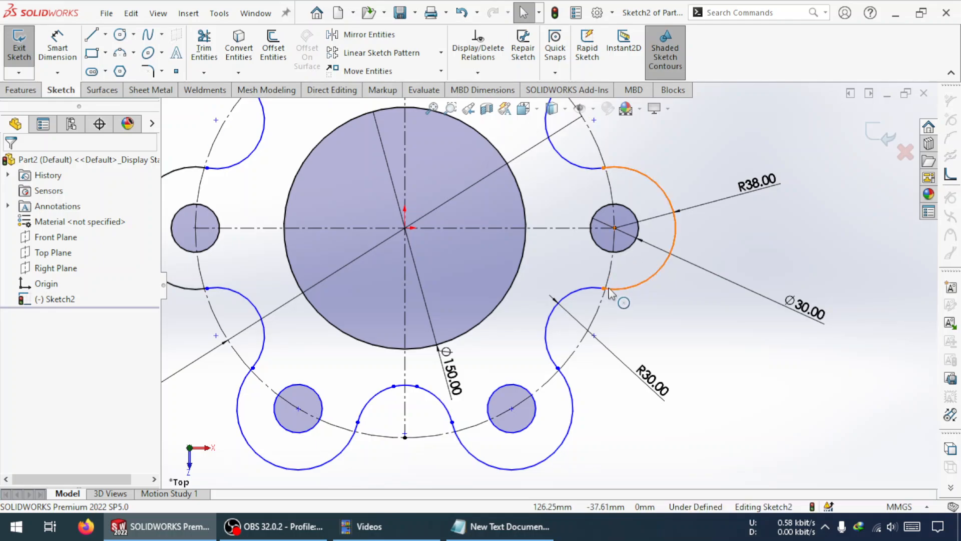
scroll(548, 284, up, 4)
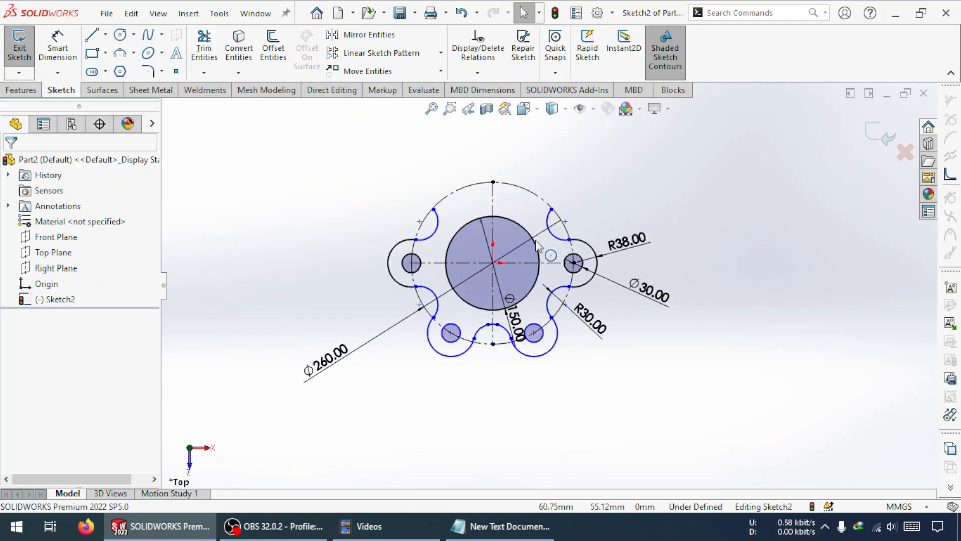
scroll(537, 245, down, 2)
click(370, 34)
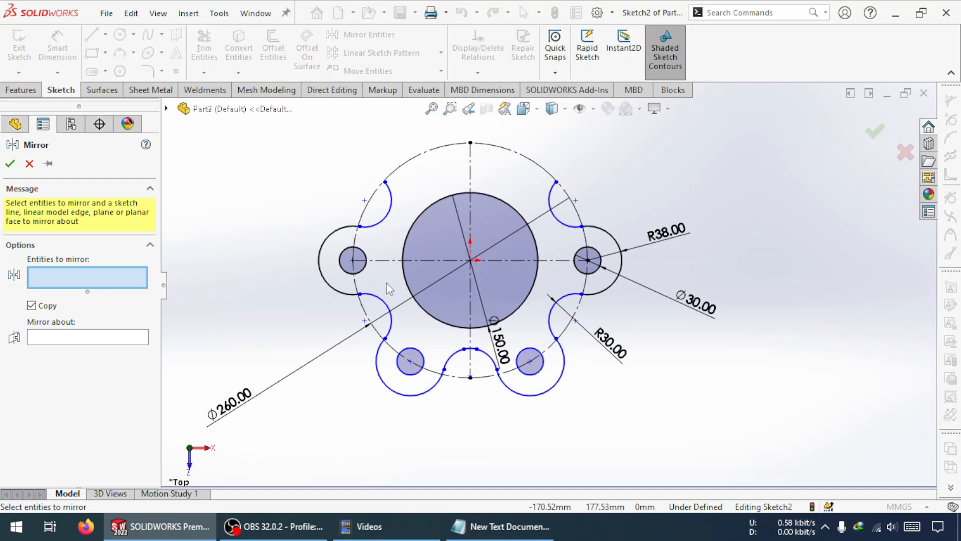
click(379, 353)
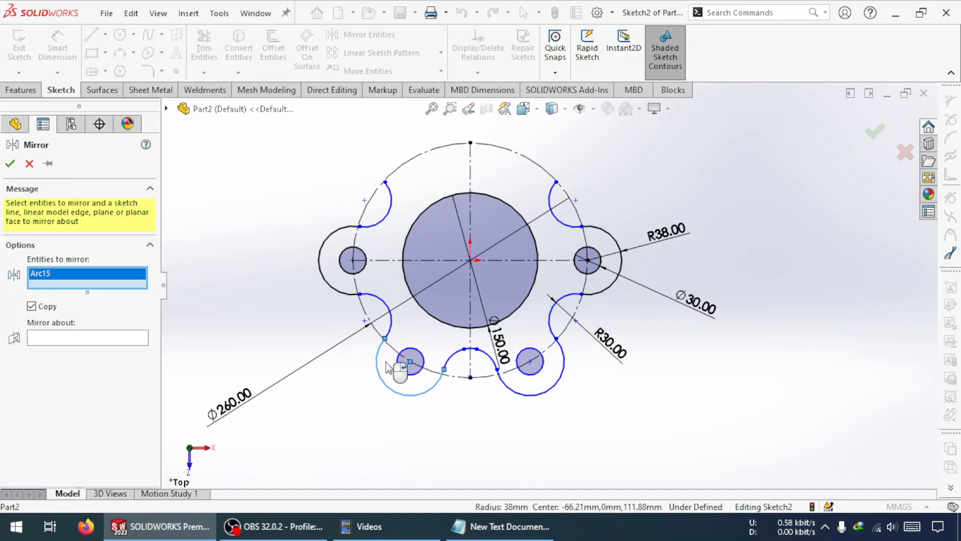
click(422, 357)
click(456, 354)
scroll(463, 353, down, 5)
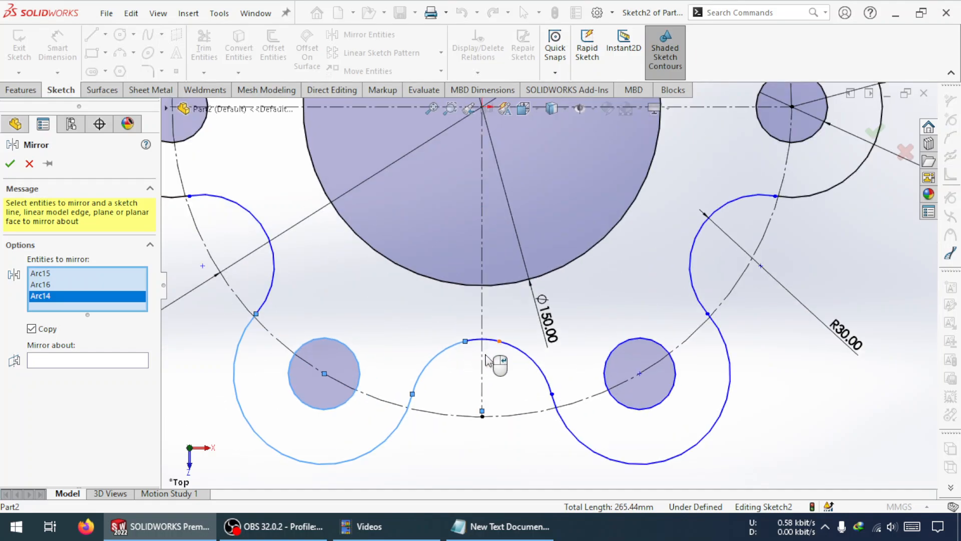
scroll(489, 361, up, 3)
scroll(490, 361, down, 1)
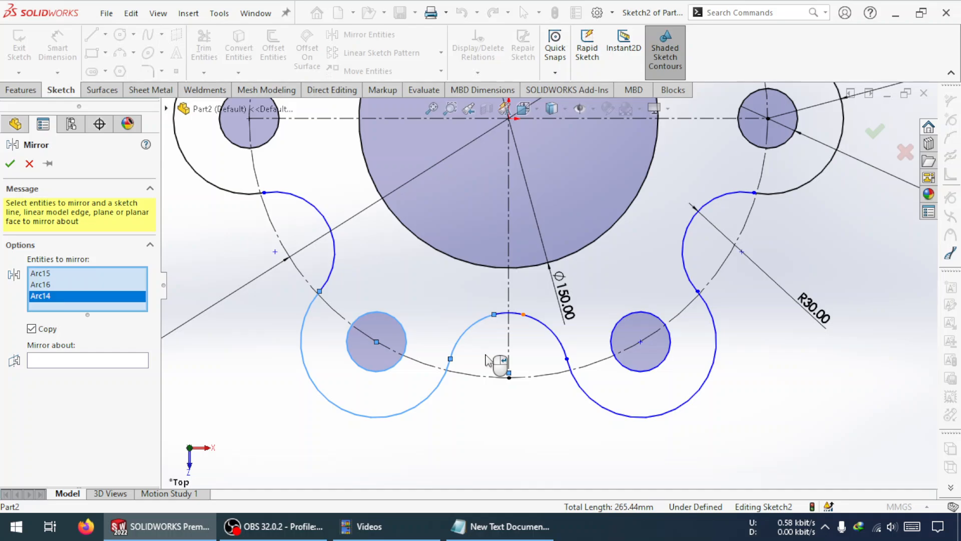
click(516, 316)
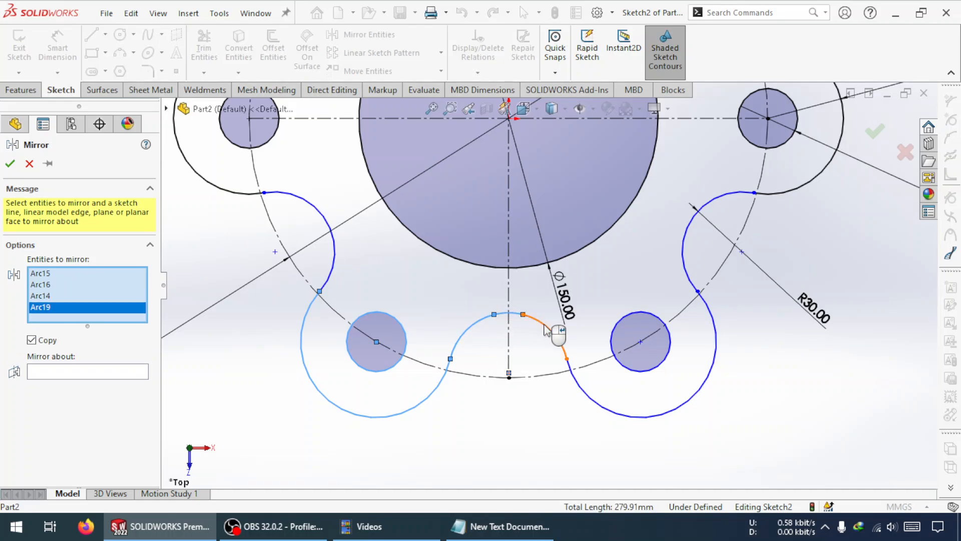
click(554, 337)
click(588, 394)
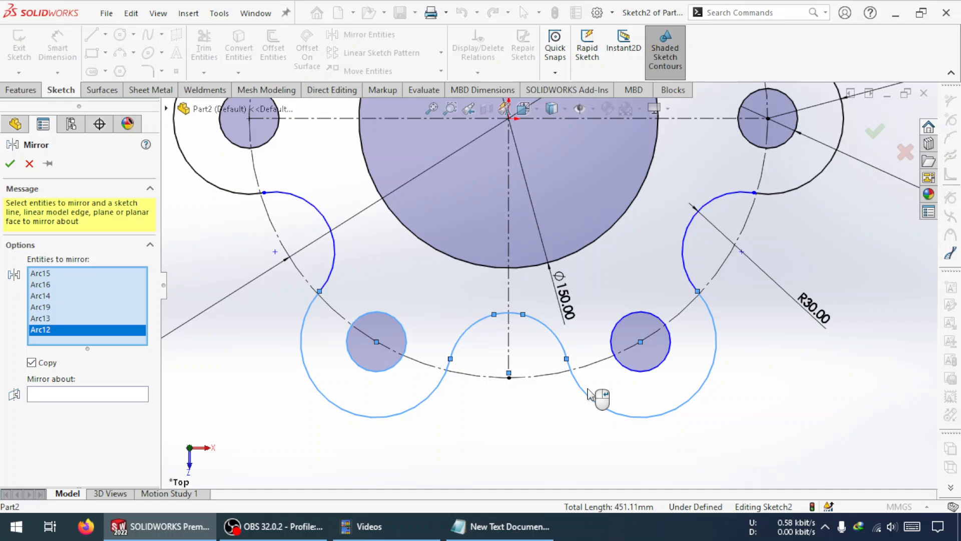
click(667, 360)
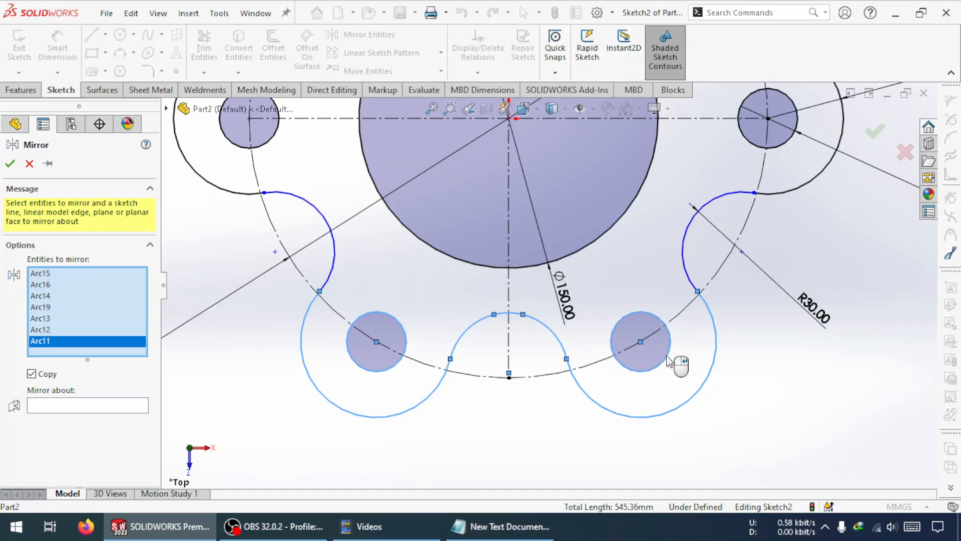
click(97, 405)
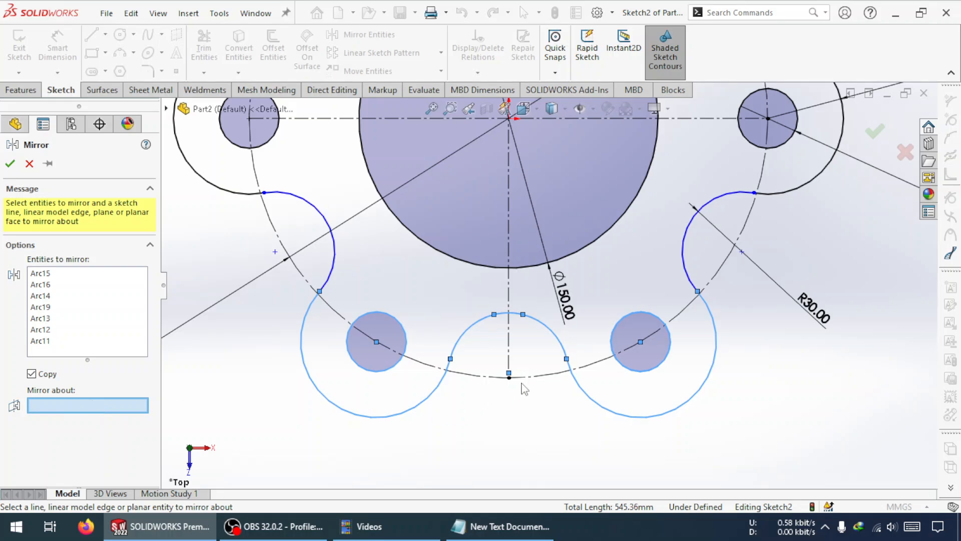
scroll(603, 122, up, 5)
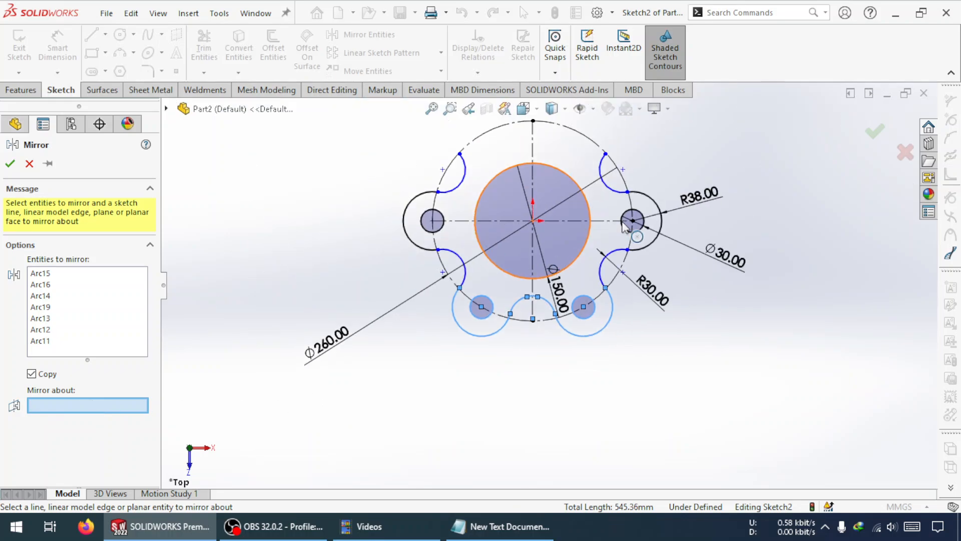
scroll(610, 235, down, 4)
click(614, 241)
scroll(490, 261, up, 3)
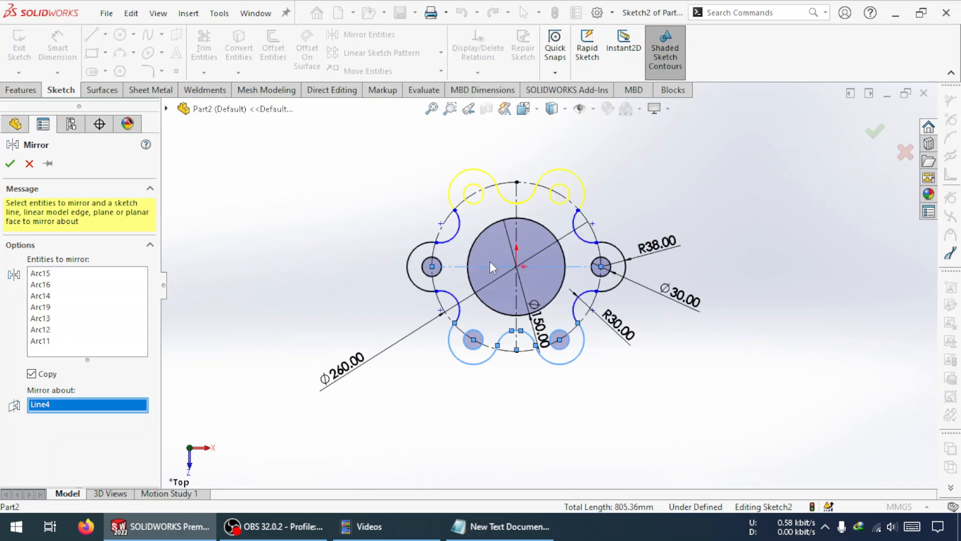
scroll(350, 271, down, 3)
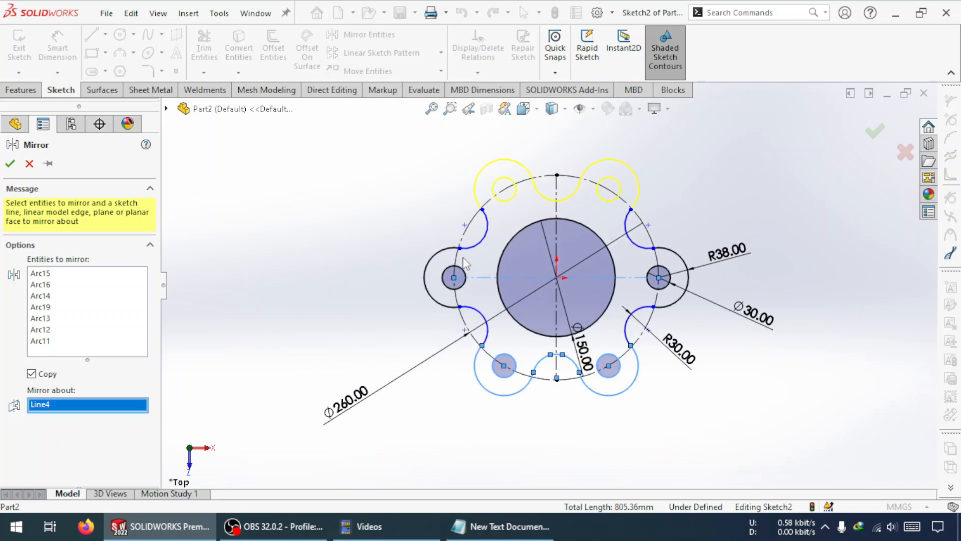
click(10, 163)
Step: Add a Coincident relation between the upper-right R30 arc's end on the right lug and the 260 mm construction circle
scroll(596, 389, down, 3)
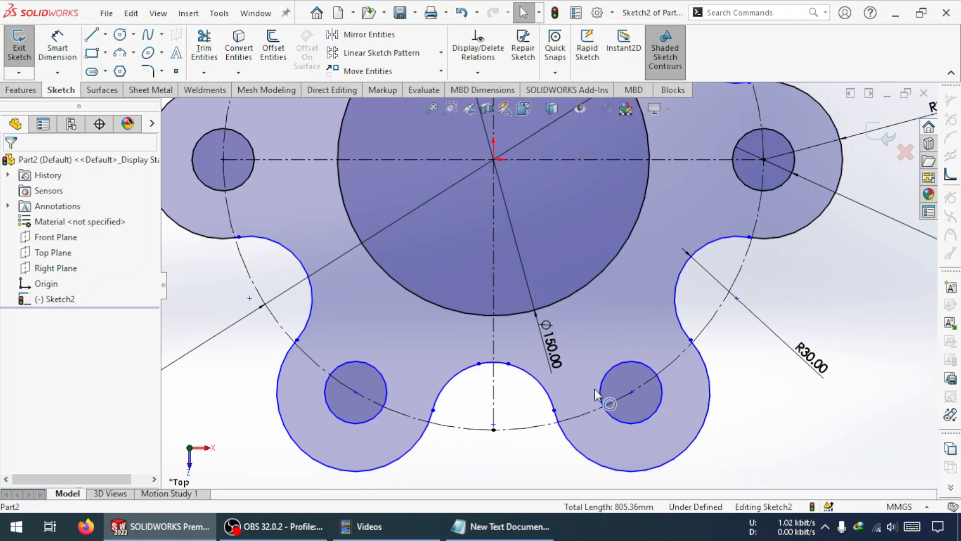
scroll(551, 285, up, 3)
click(664, 168)
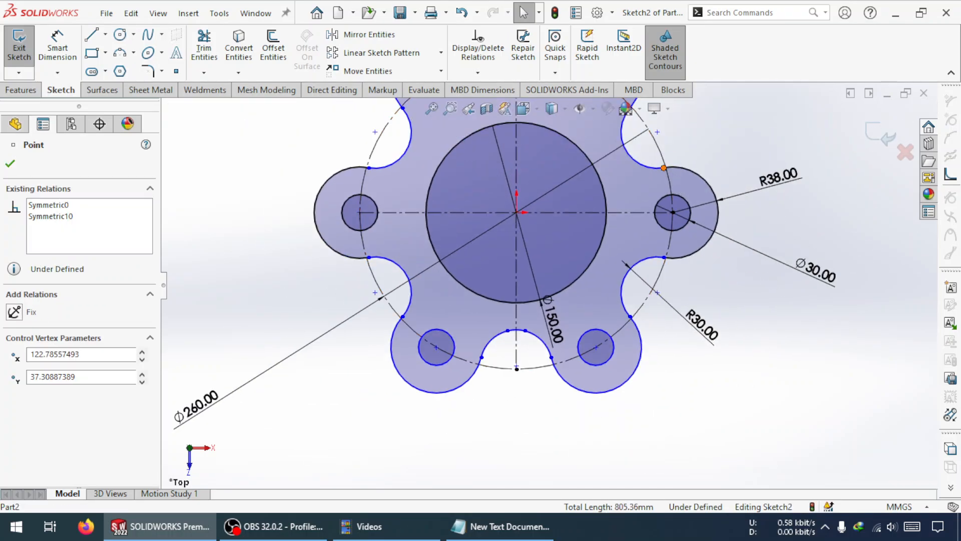
ctrl+click(658, 146)
click(17, 410)
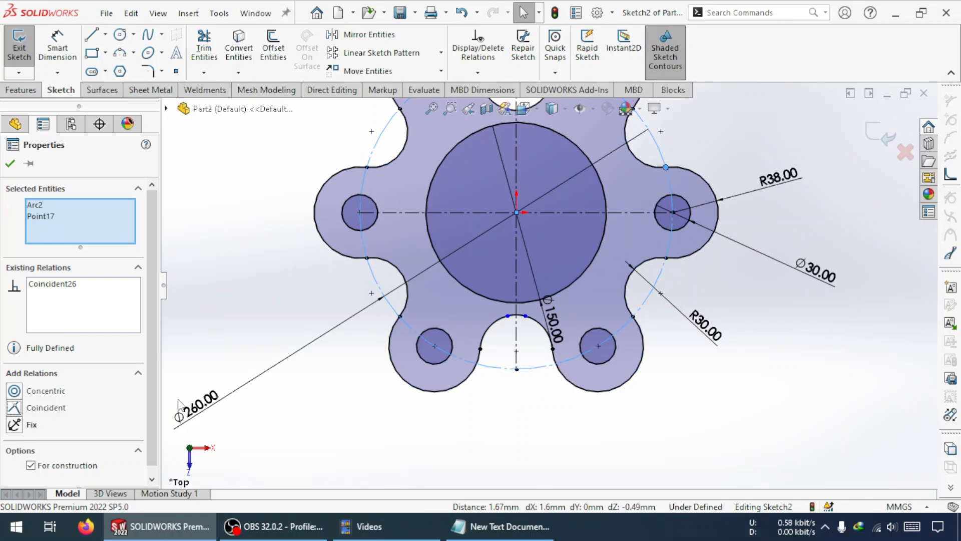
key(Escape)
Step: Delete the short bridging arcs below and above the large circle
scroll(527, 350, up, 3)
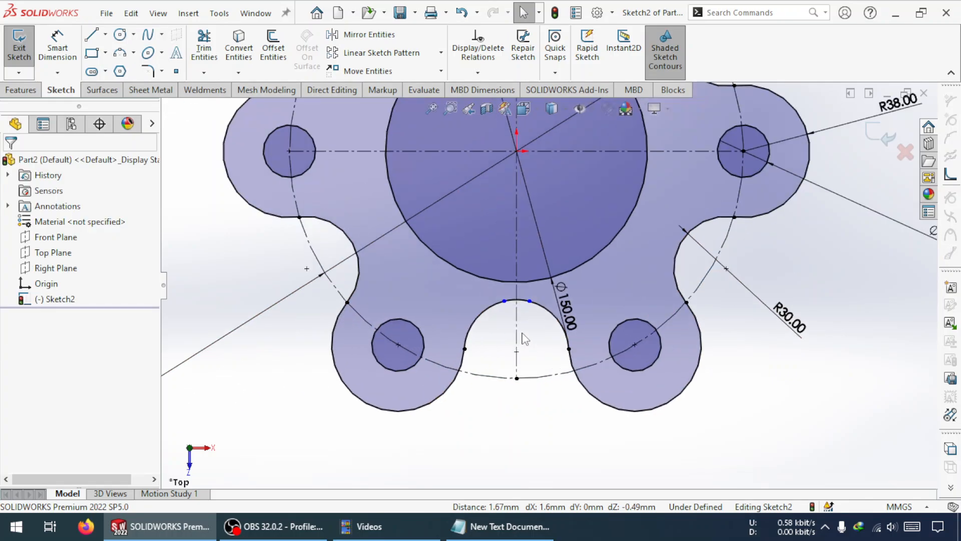
scroll(559, 267, down, 2)
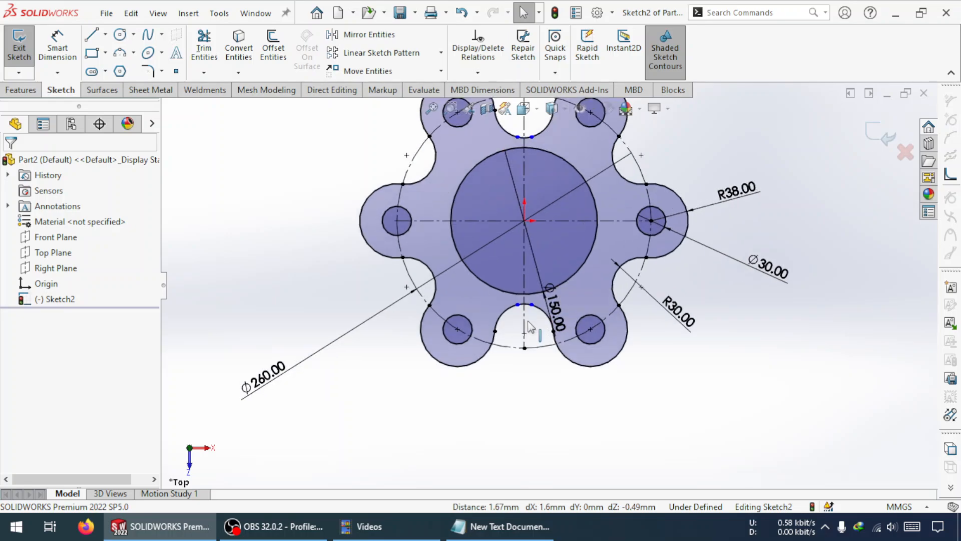
scroll(529, 325, down, 3)
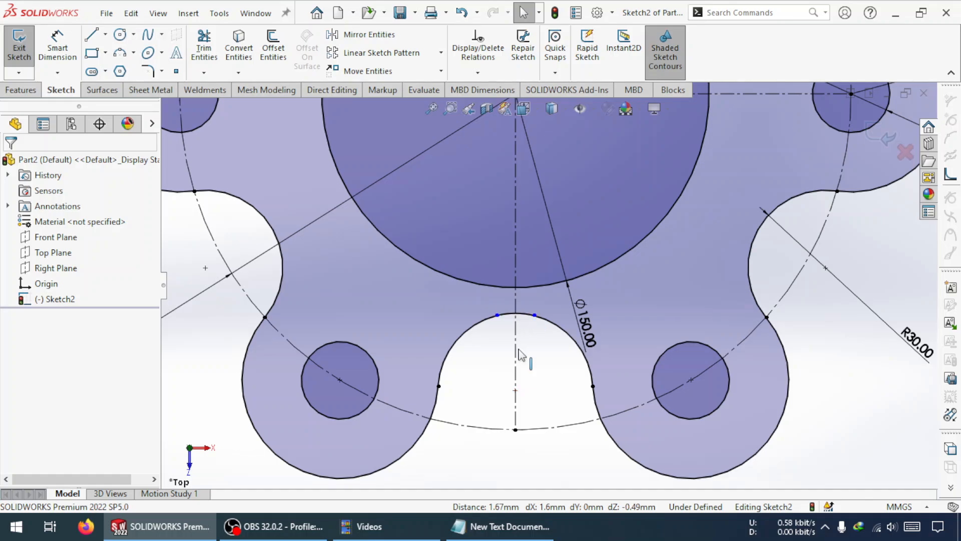
click(524, 318)
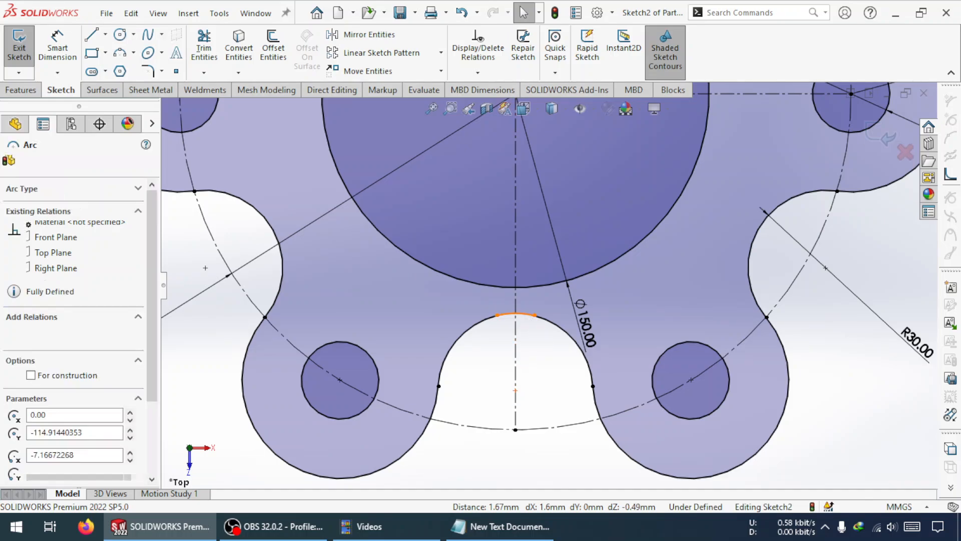
key(Delete)
scroll(519, 328, up, 5)
scroll(535, 246, down, 5)
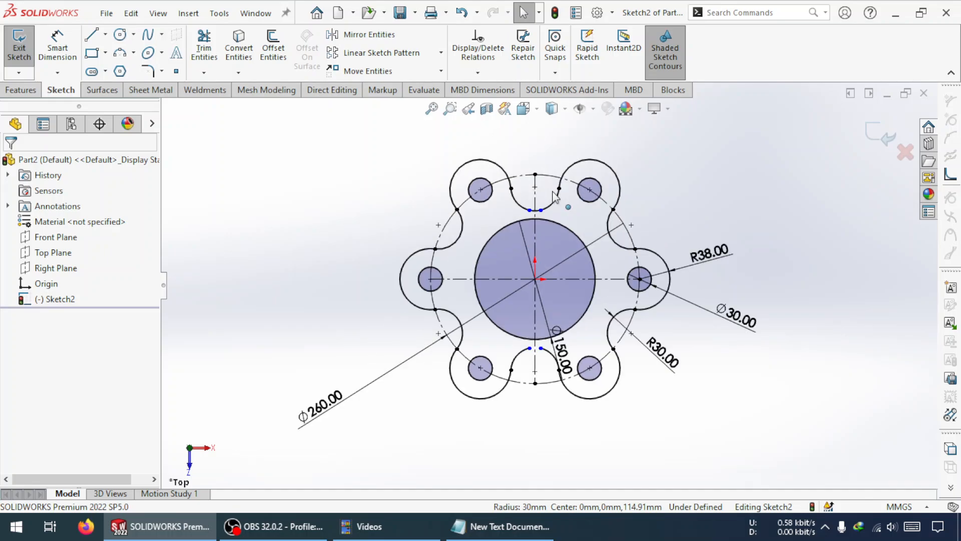
click(514, 246)
key(Delete)
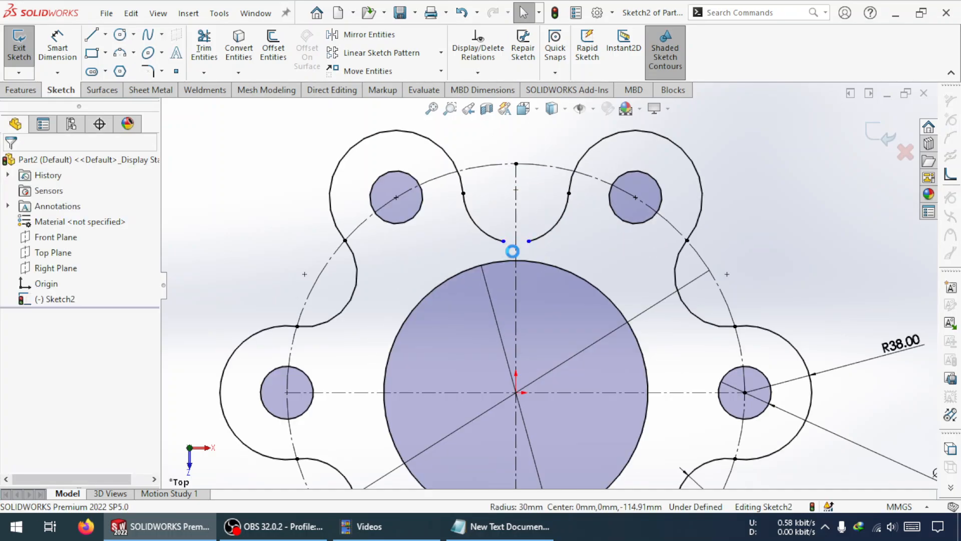
Step: Delete the right R30 arc below the large circle and extend the left one to the end of the lower-right lug arc
scroll(521, 268, up, 5)
scroll(505, 396, down, 2)
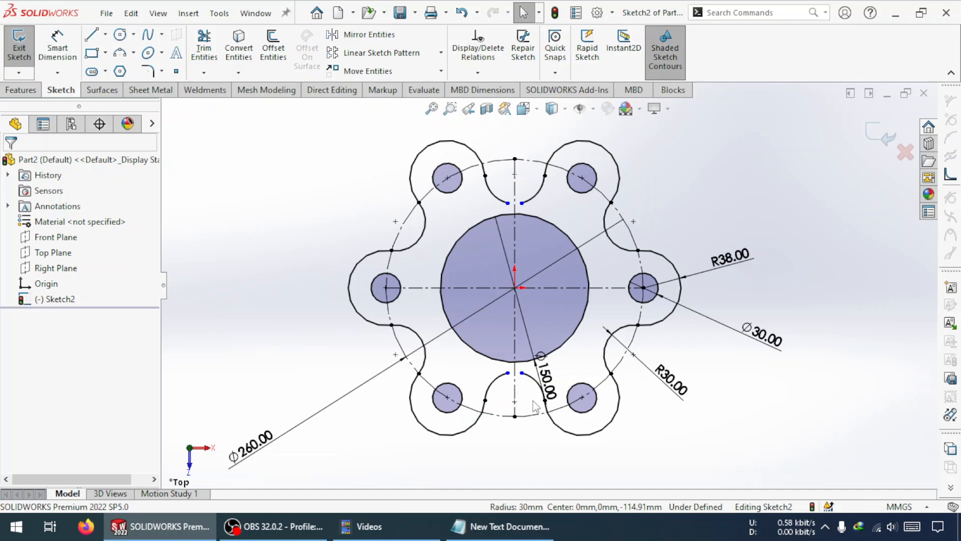
scroll(534, 405, down, 3)
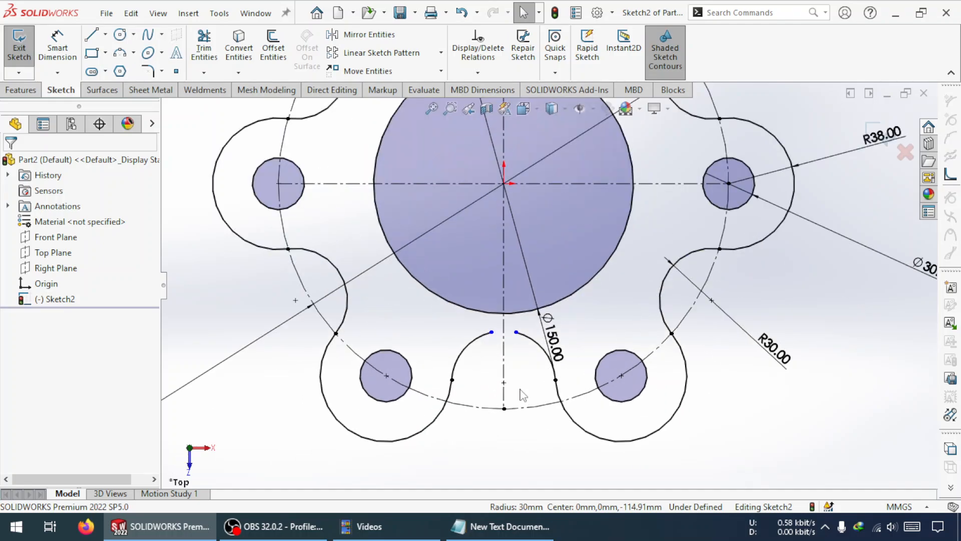
click(521, 339)
key(Delete)
drag(491, 332, 555, 381)
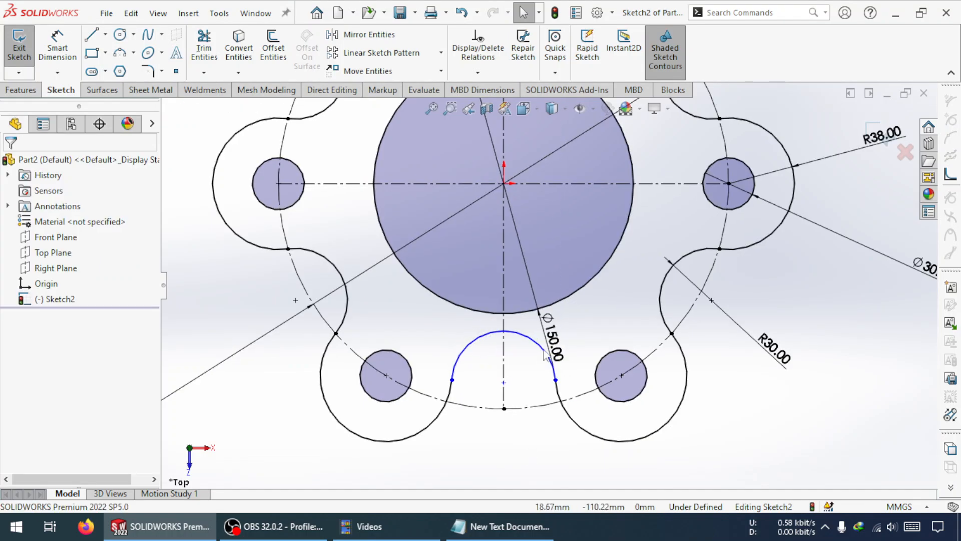
Step: Delete the right R30 arc above the large circle and extend the left one to the end of the upper-right lug arc
scroll(520, 326, up, 3)
scroll(541, 261, down, 2)
click(564, 209)
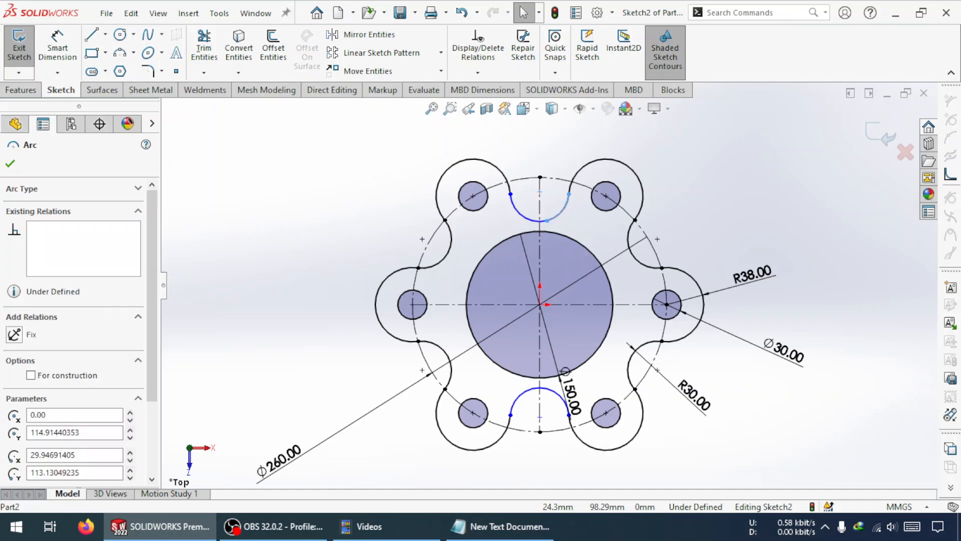
key(Delete)
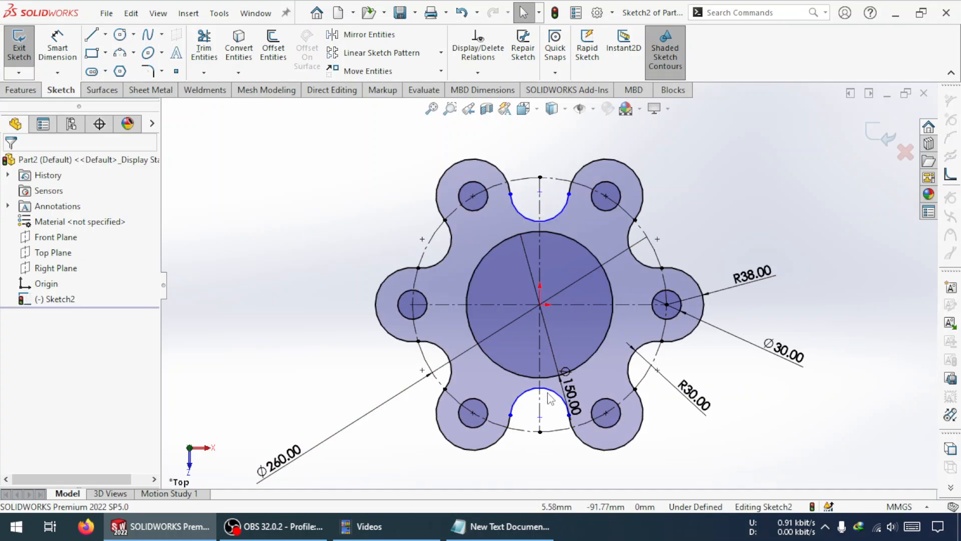
Step: Add a Tangent relation between the bottom connecting arc and the lower-left lug arc
click(550, 391)
scroll(516, 445, down, 4)
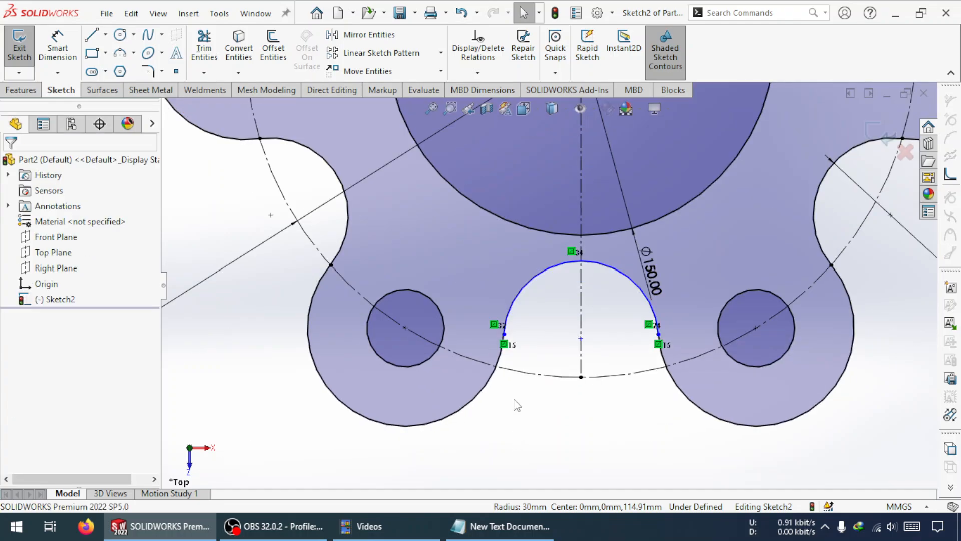
click(512, 305)
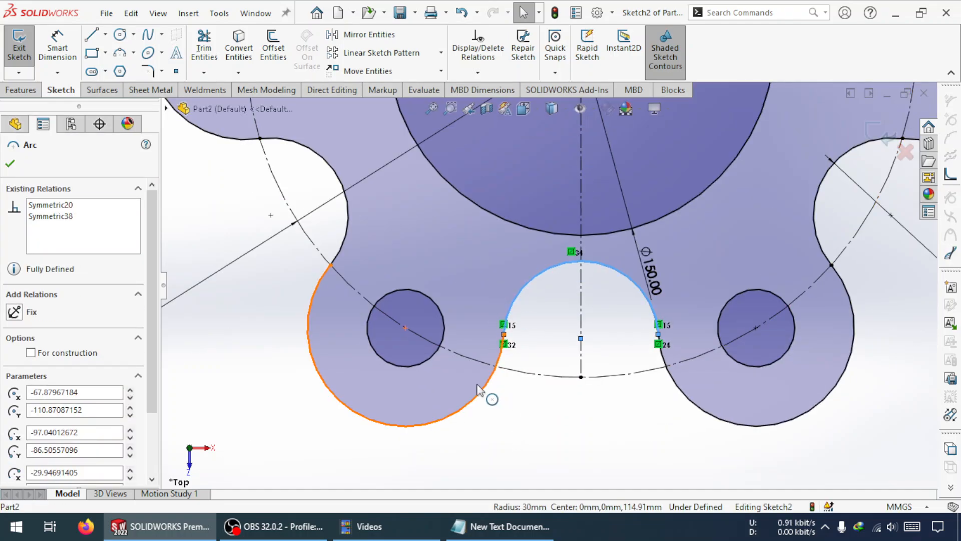
ctrl+click(478, 390)
click(19, 408)
click(614, 390)
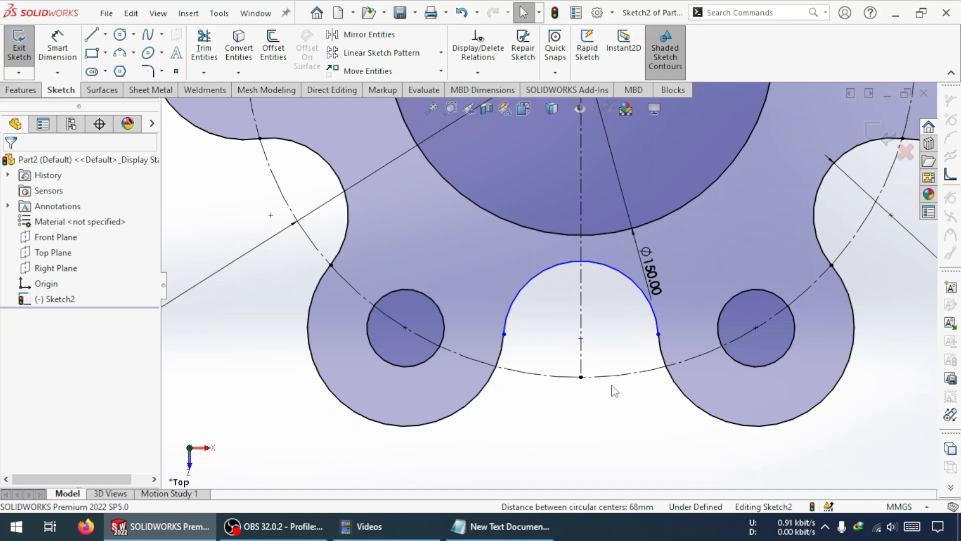
Step: Add a Tangent relation between the bottom connecting arc and the lower-right lug arc
click(656, 323)
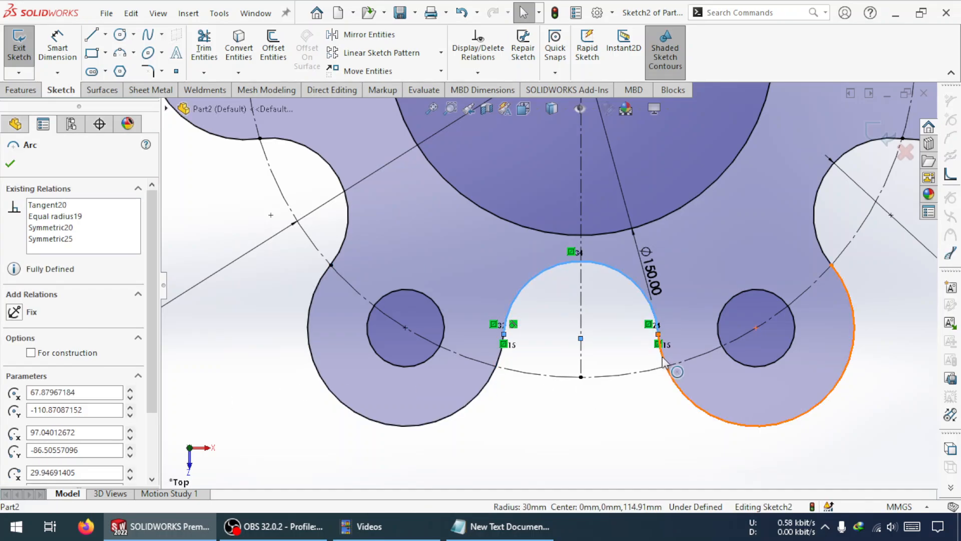
ctrl+click(667, 368)
click(18, 444)
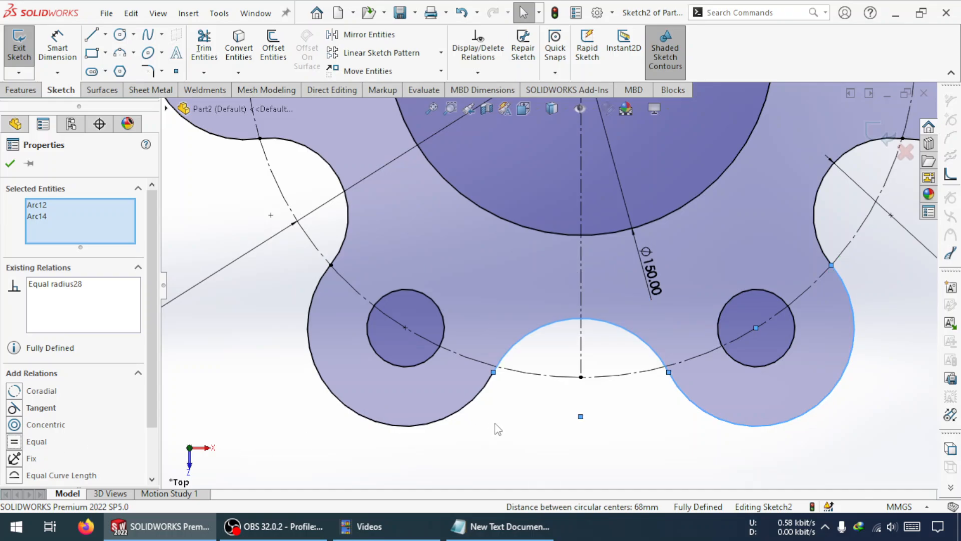
click(494, 424)
scroll(628, 360, up, 10)
scroll(591, 170, down, 5)
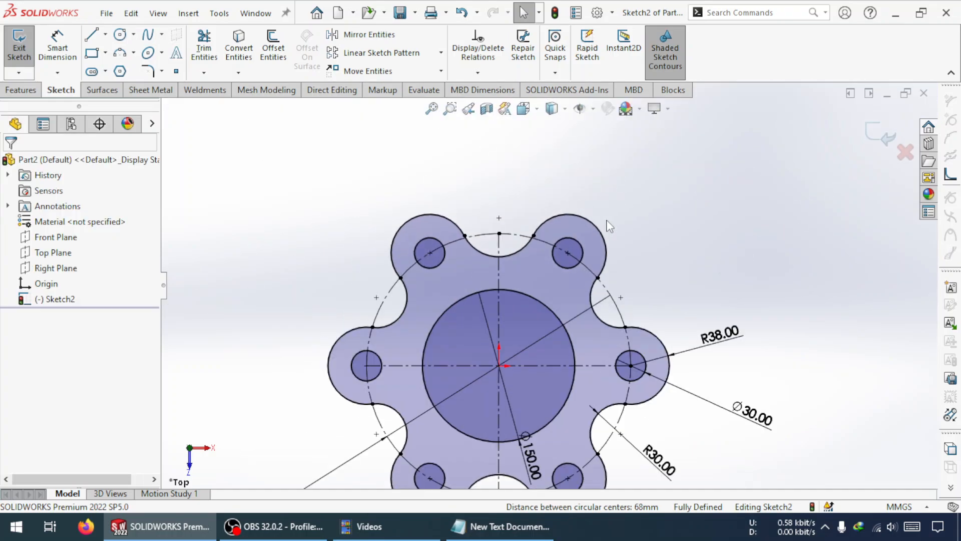
scroll(598, 365, up, 6)
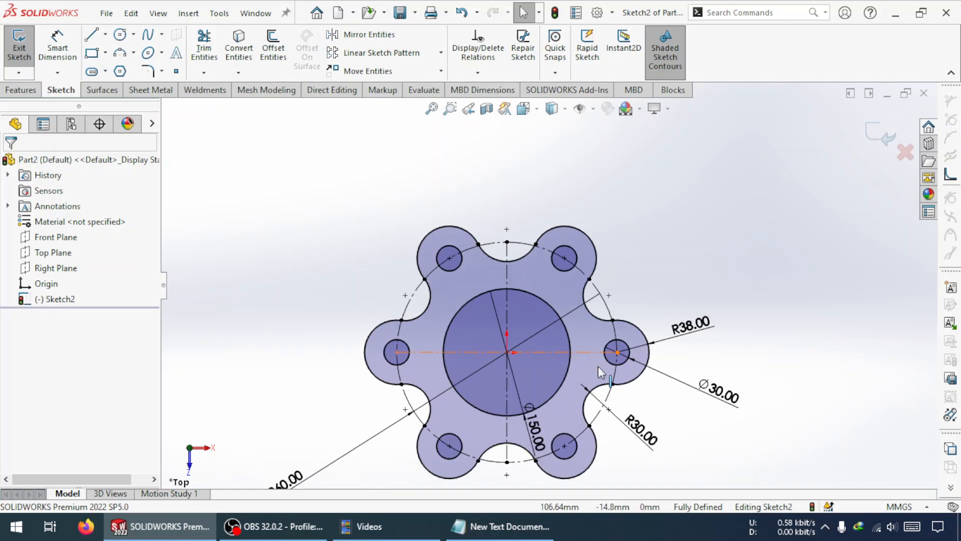
scroll(513, 335, down, 4)
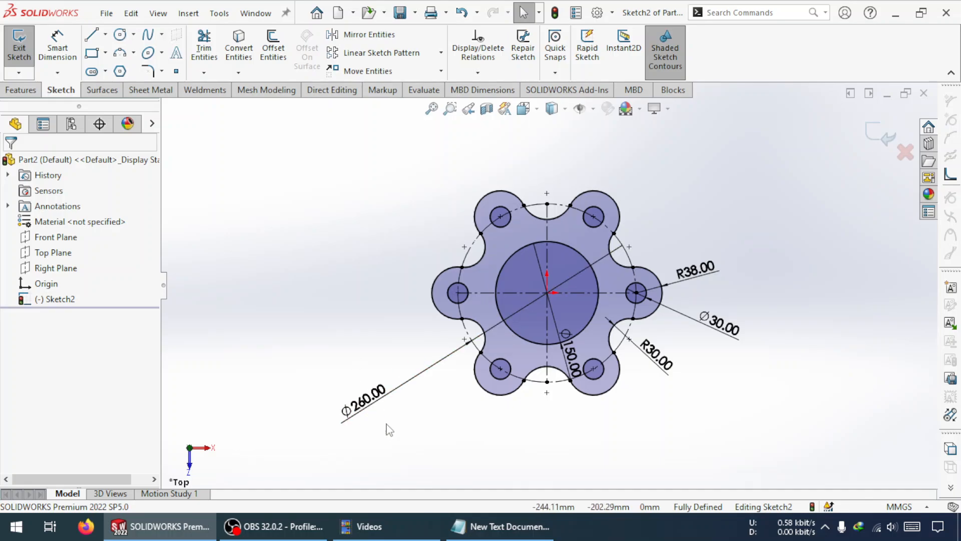
Step: Move the 260 mm and 150 mm diameter dimensions outside the profile at its lower left, keeping both displayed as diameters
drag(360, 413, 456, 434)
click(612, 289)
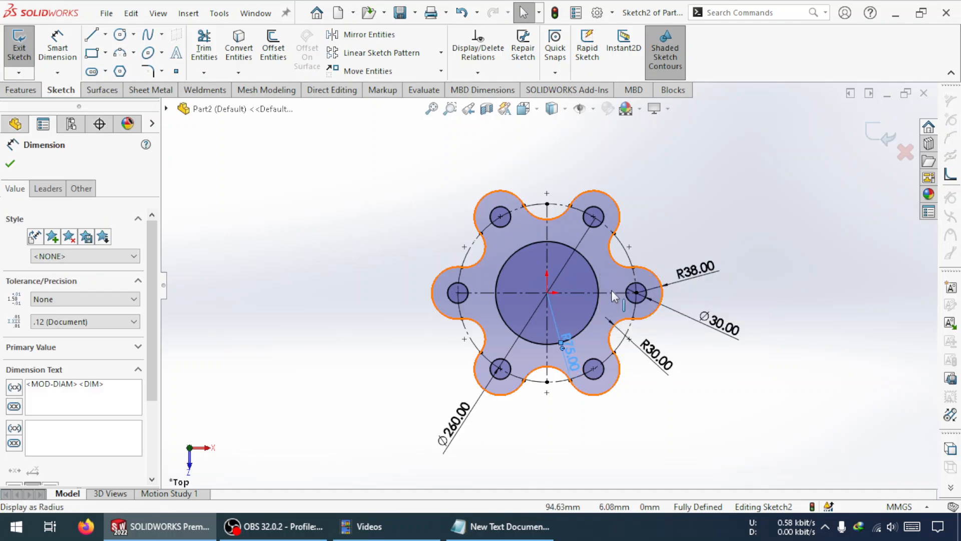
click(657, 404)
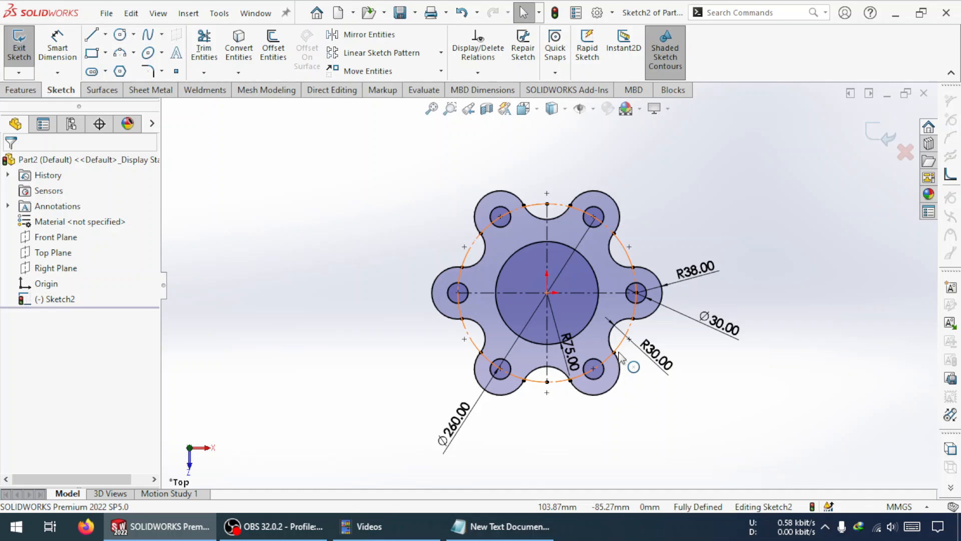
click(568, 351)
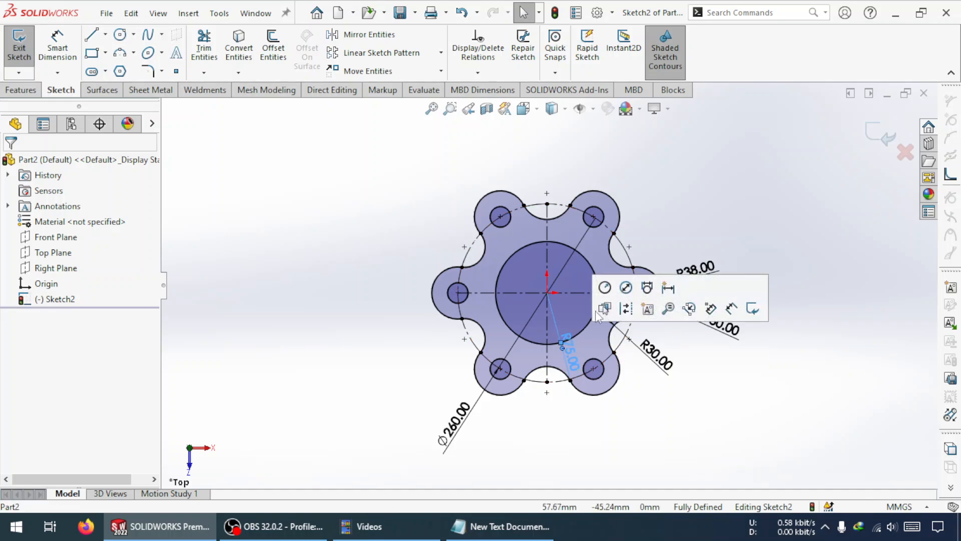
click(626, 288)
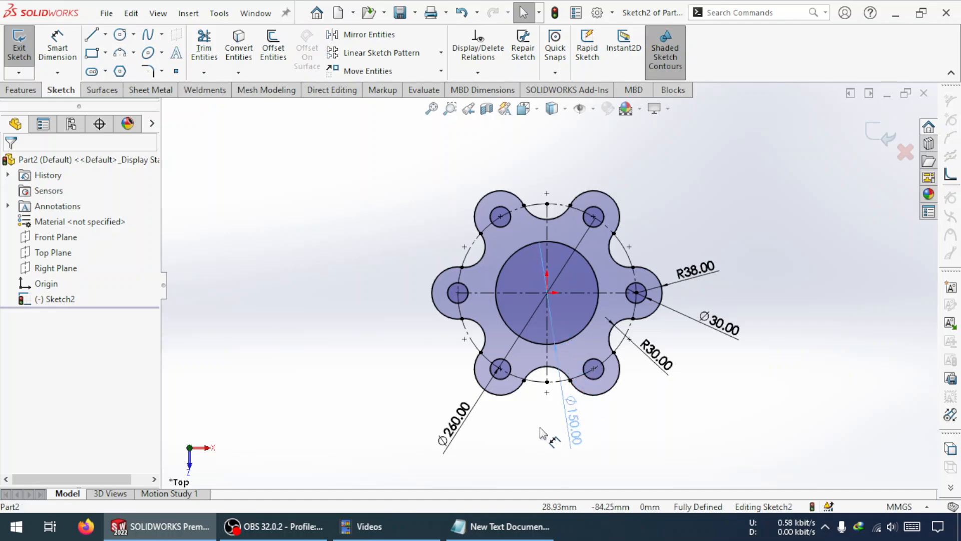
click(554, 437)
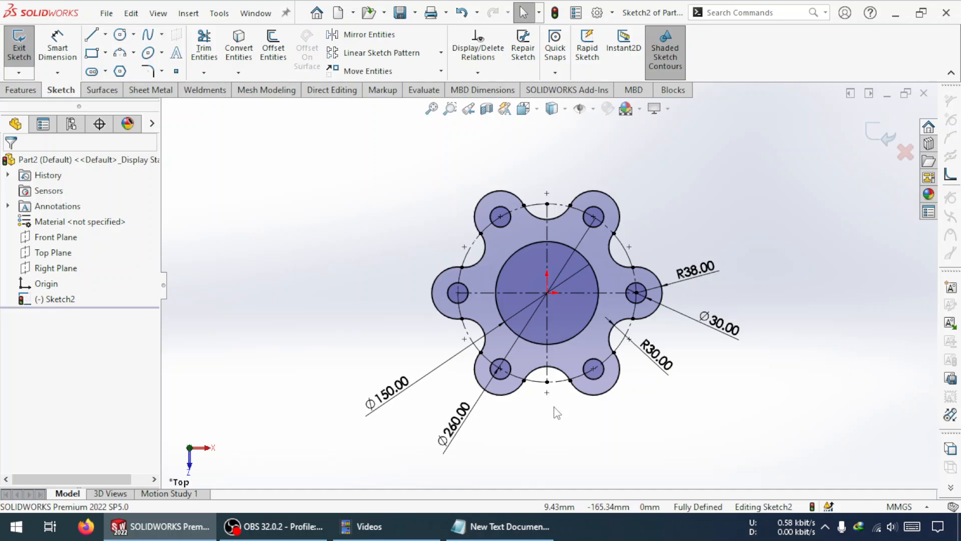
Step: Draw a centerpoint arc of about 273 mm radius centred on the origin, spanning above the lug profile
click(133, 52)
click(160, 70)
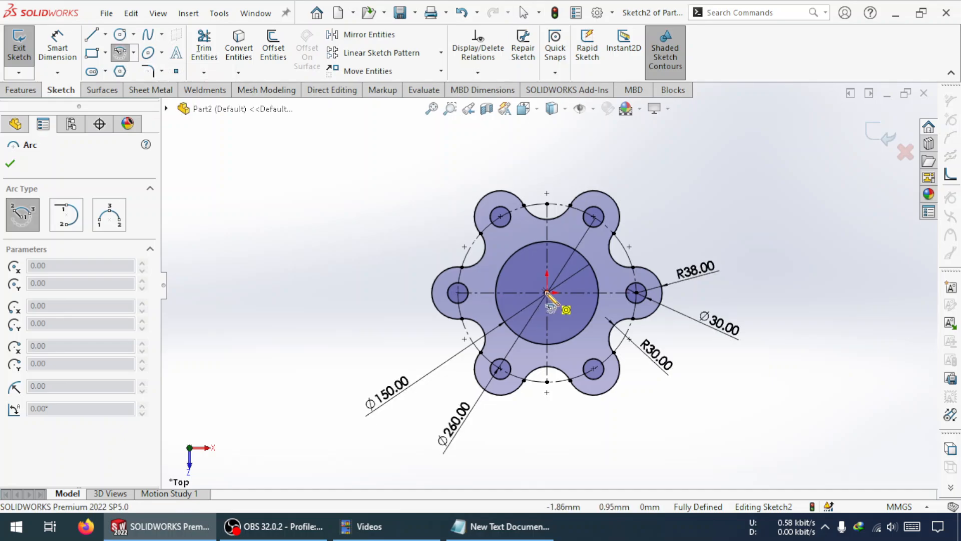
click(548, 292)
click(385, 199)
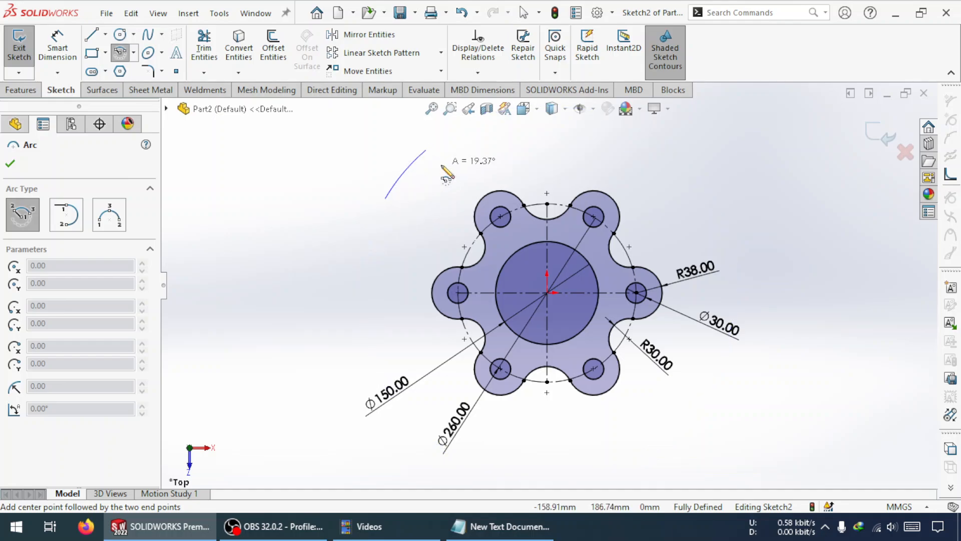
click(707, 195)
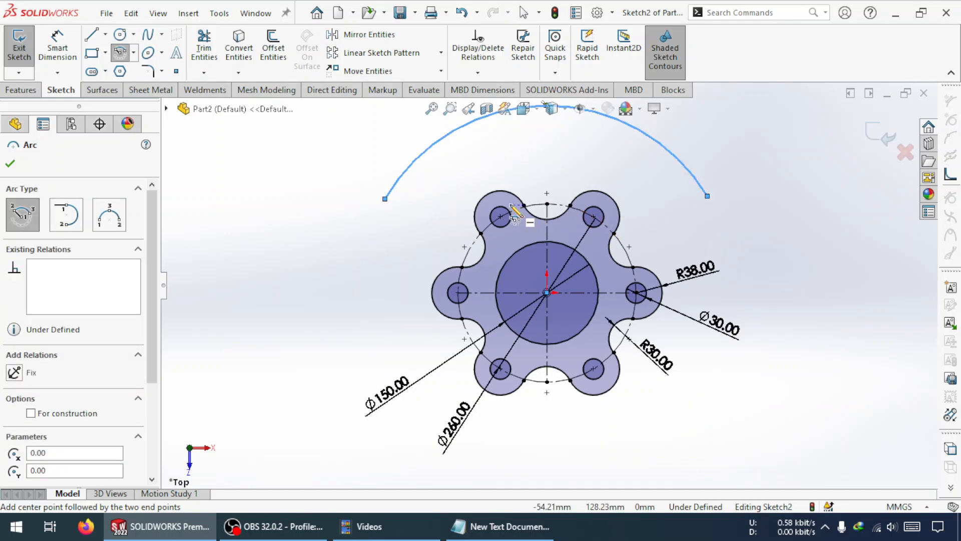
key(Escape)
Step: Dimension the large arc above the profile with a radius of 190 mm
click(58, 47)
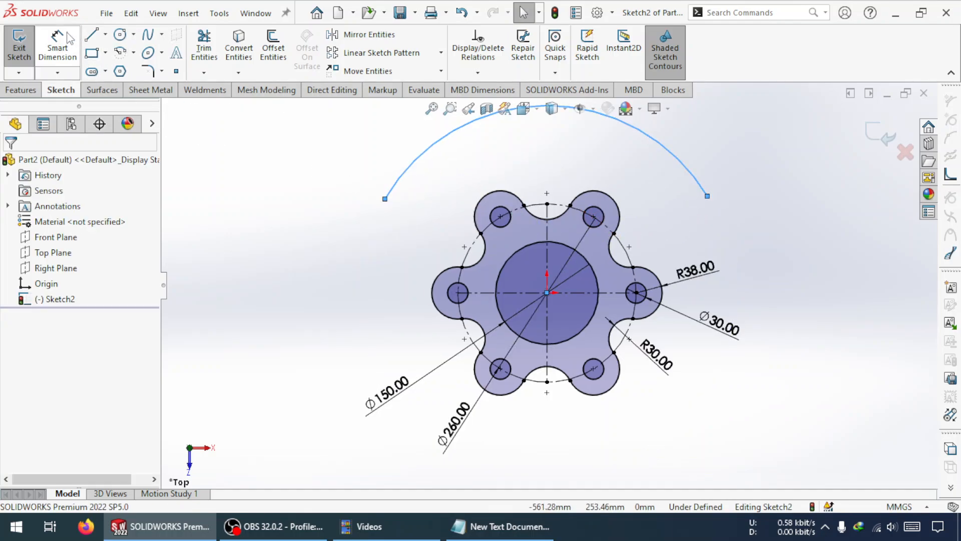
click(415, 171)
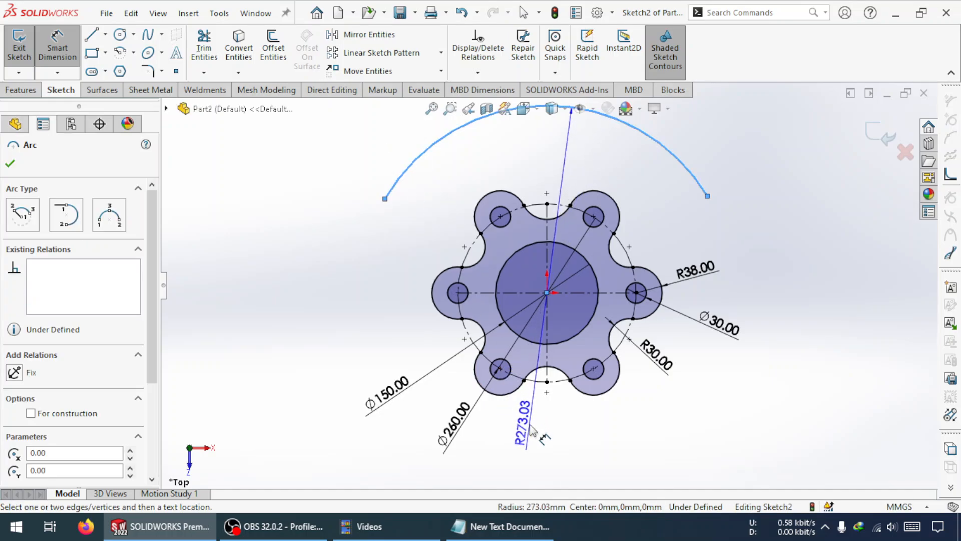
click(531, 430)
text(1)
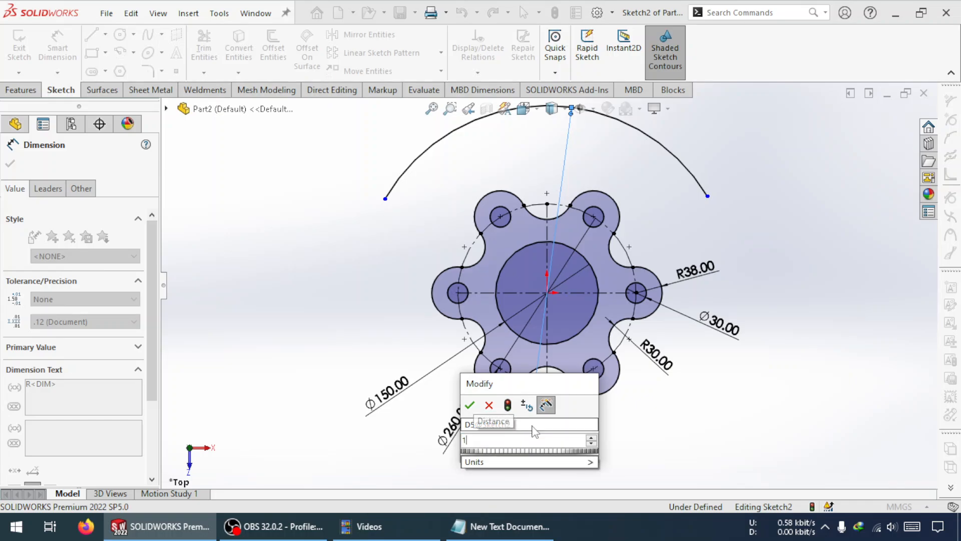
text(90)
key(Return)
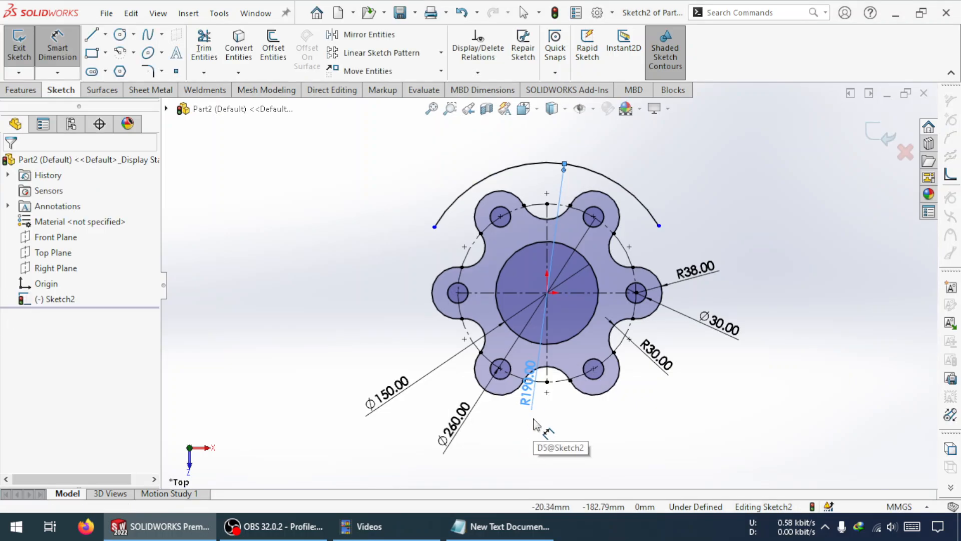
key(Escape)
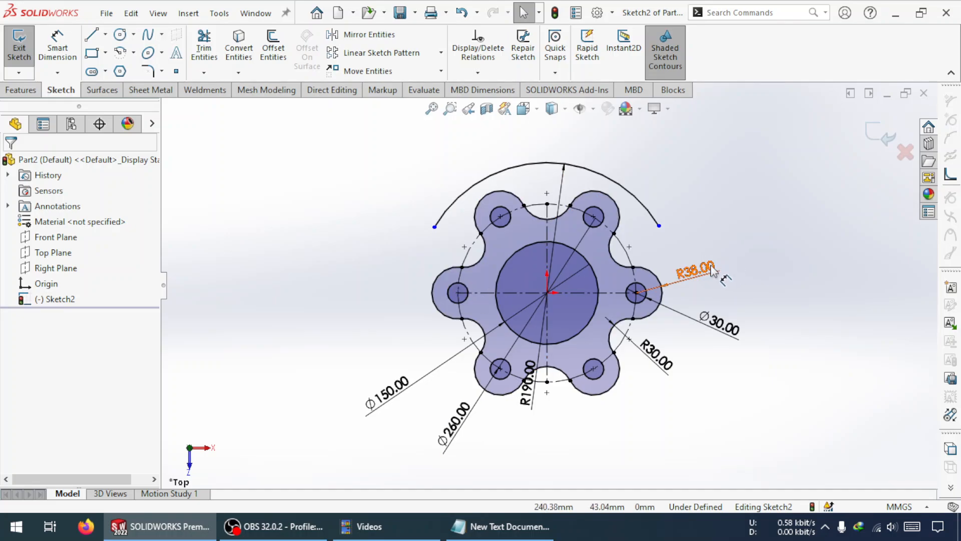
double_click(713, 271)
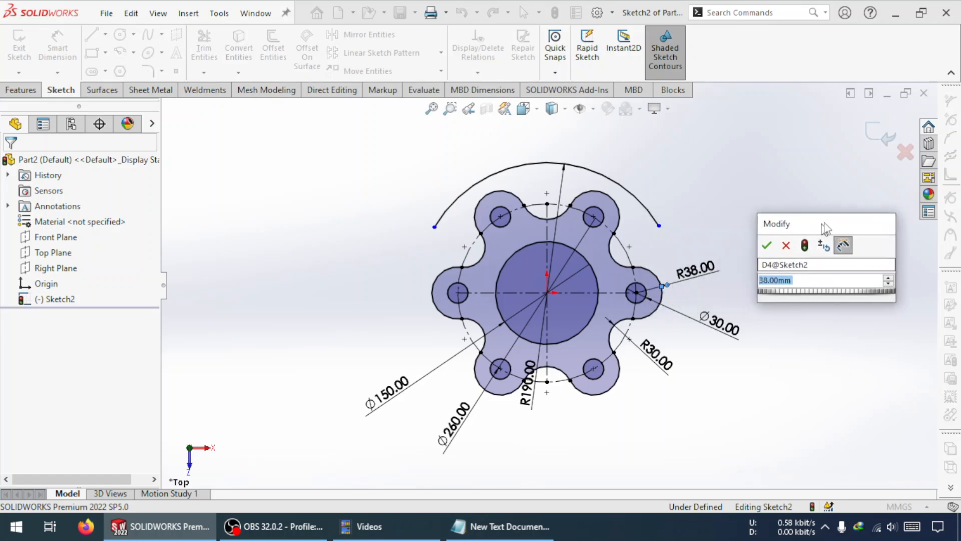
drag(822, 223, 828, 219)
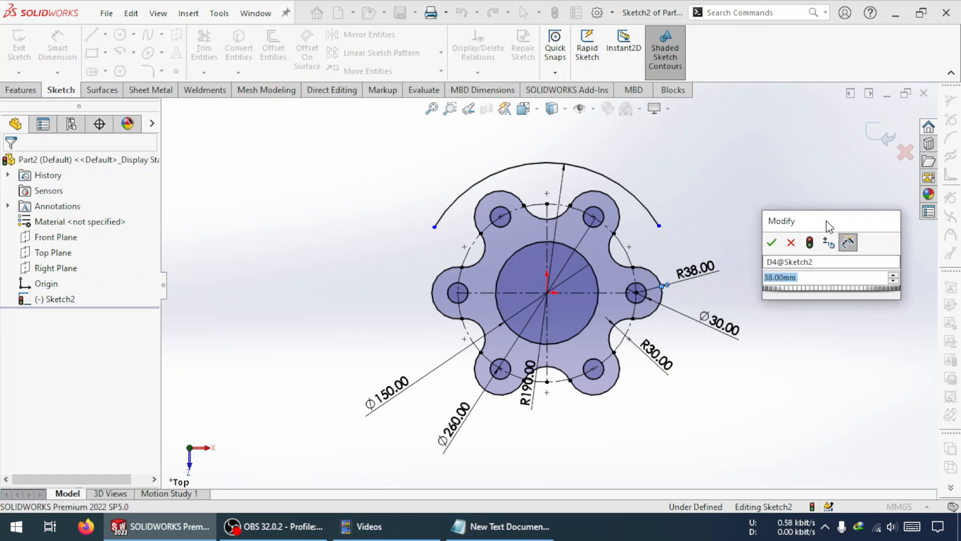
click(792, 243)
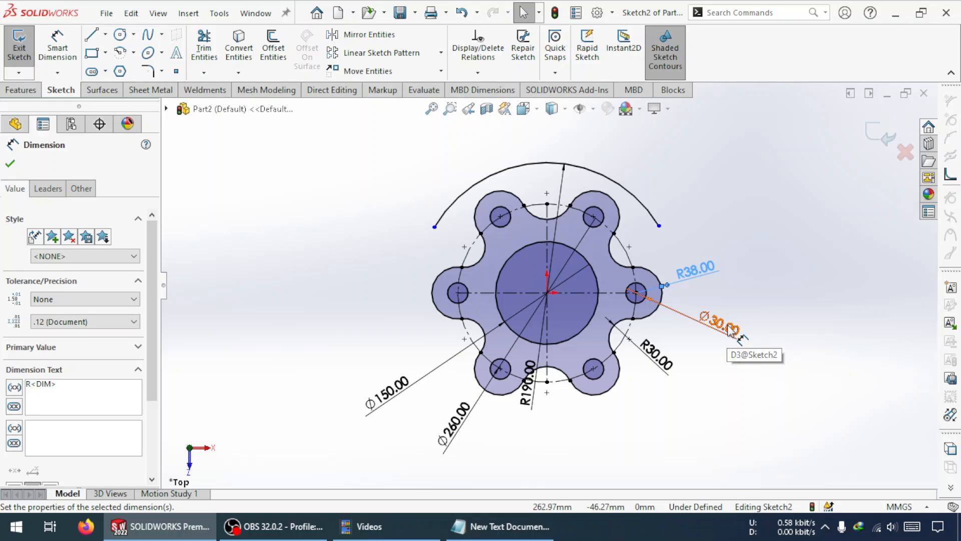
Step: Set the diameter of the lug holes to 36 mm
double_click(732, 329)
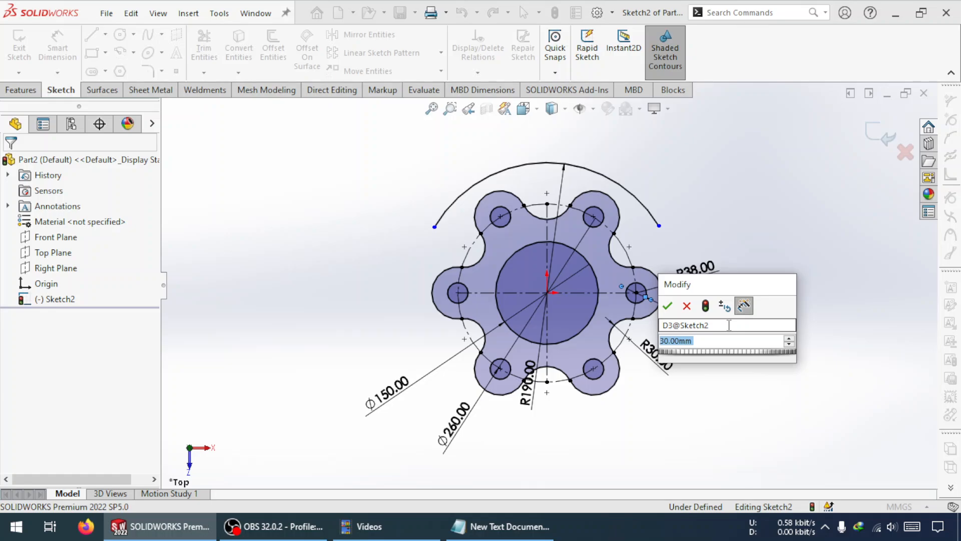
text(38)
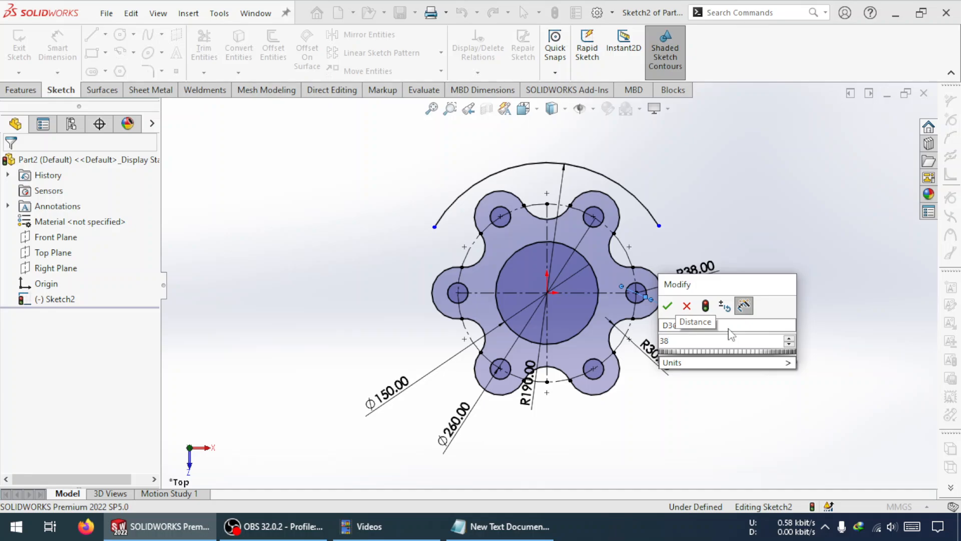
key(Escape)
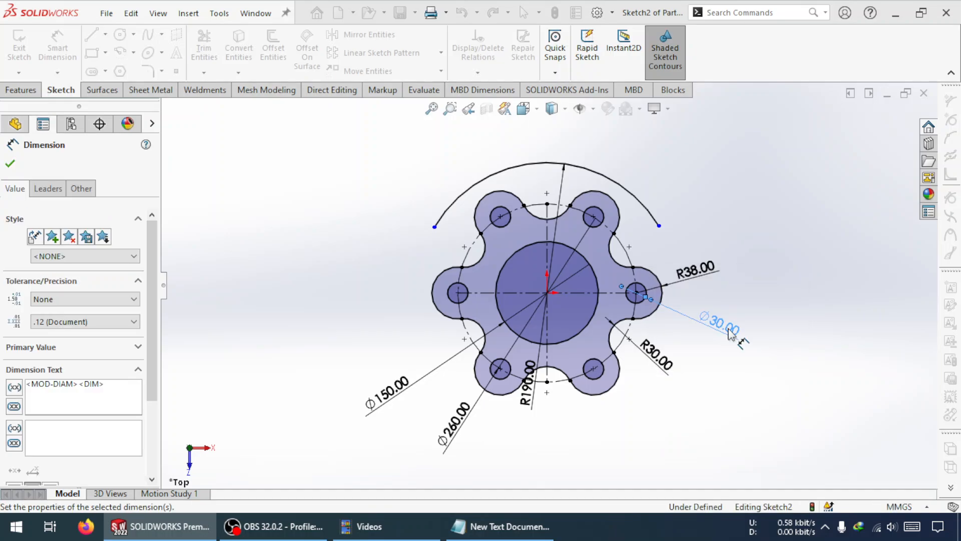
click(759, 344)
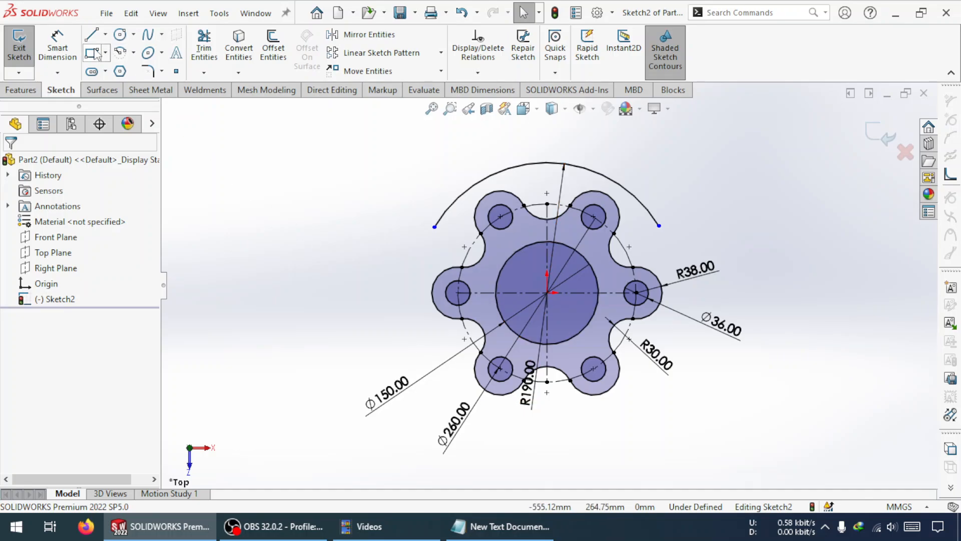
Step: Draw a tangent arc of about 46 mm radius from the left end of the R190 arc, curving outward to the left
click(134, 52)
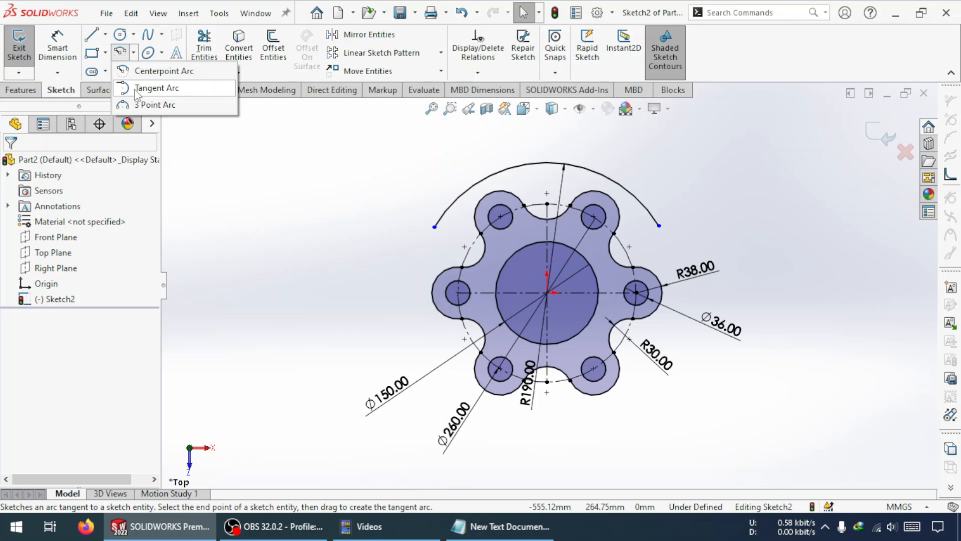
click(136, 88)
click(435, 227)
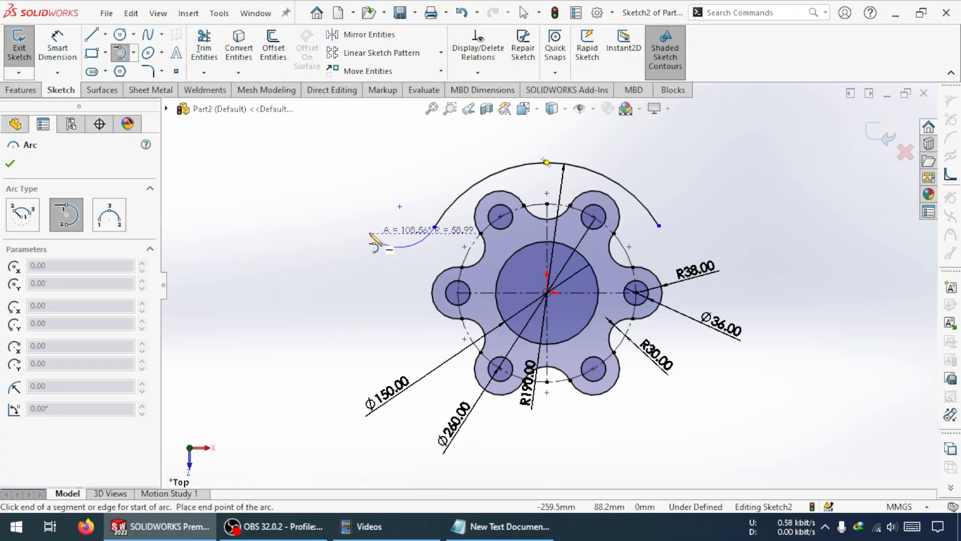
click(384, 234)
key(Escape)
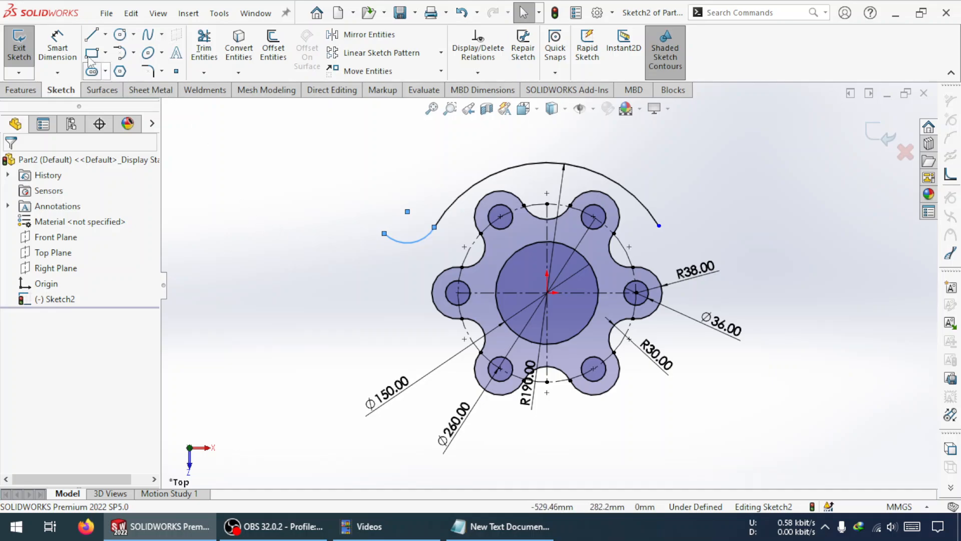
Step: Dimension the small tangent arc at the left end of the R190 arc with a radius of 40 mm
click(60, 39)
click(409, 243)
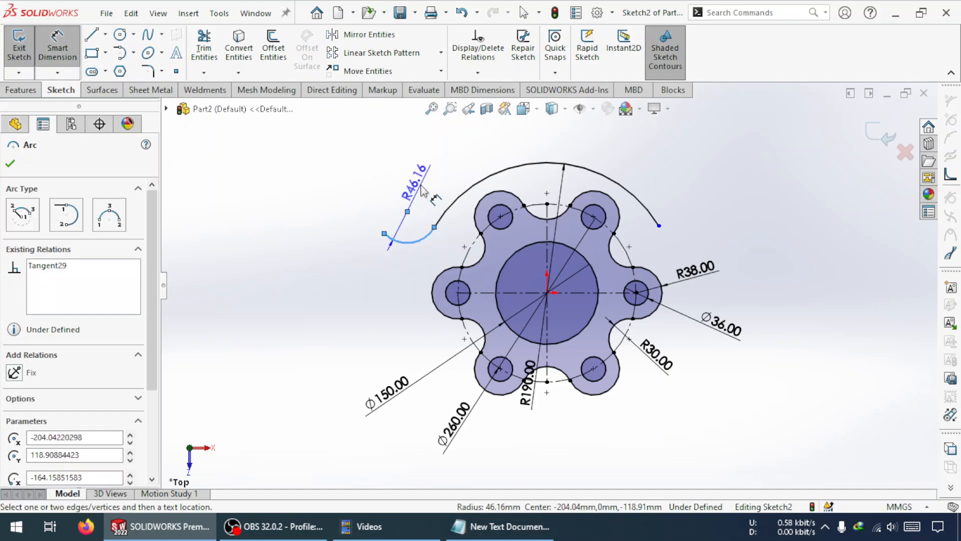
click(422, 186)
text(40)
key(Return)
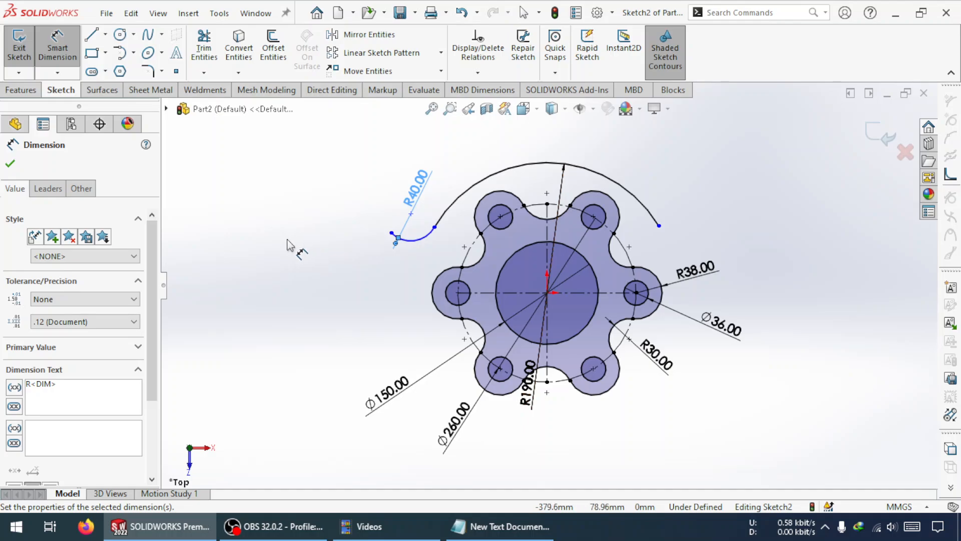
Step: Draw a centerpoint arc left of the R40 arc, centred at about X -237, Y 51 mm, and pull its upper end down toward the R40 arc
click(133, 52)
click(148, 70)
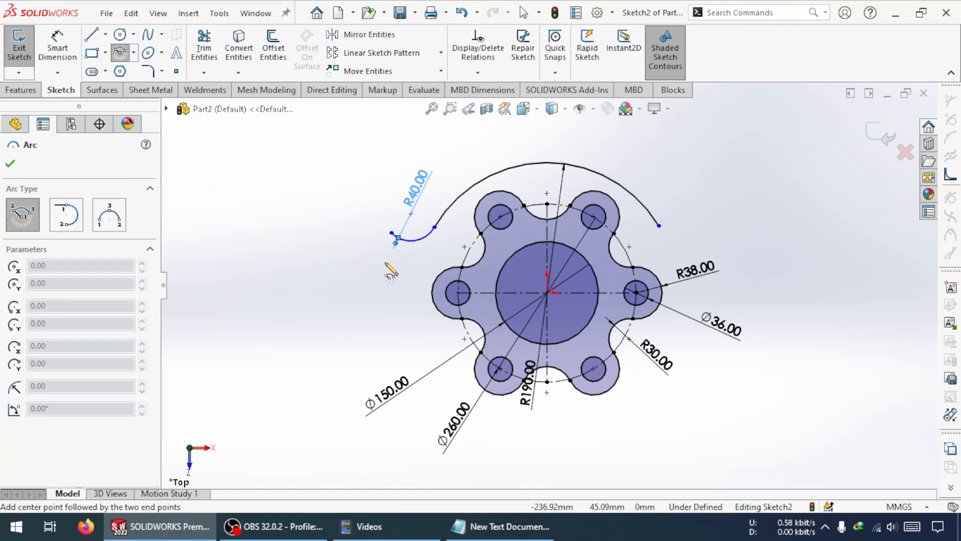
click(384, 257)
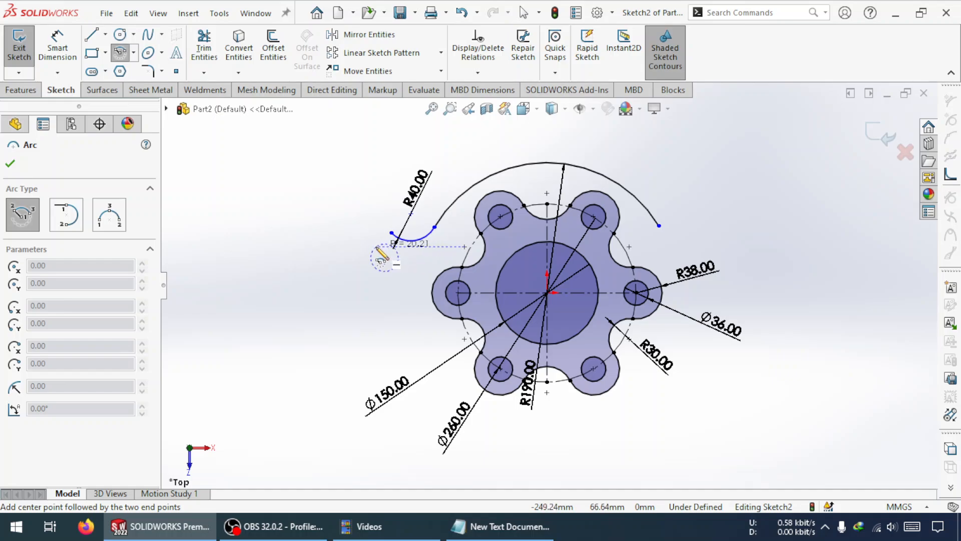
click(383, 205)
click(339, 284)
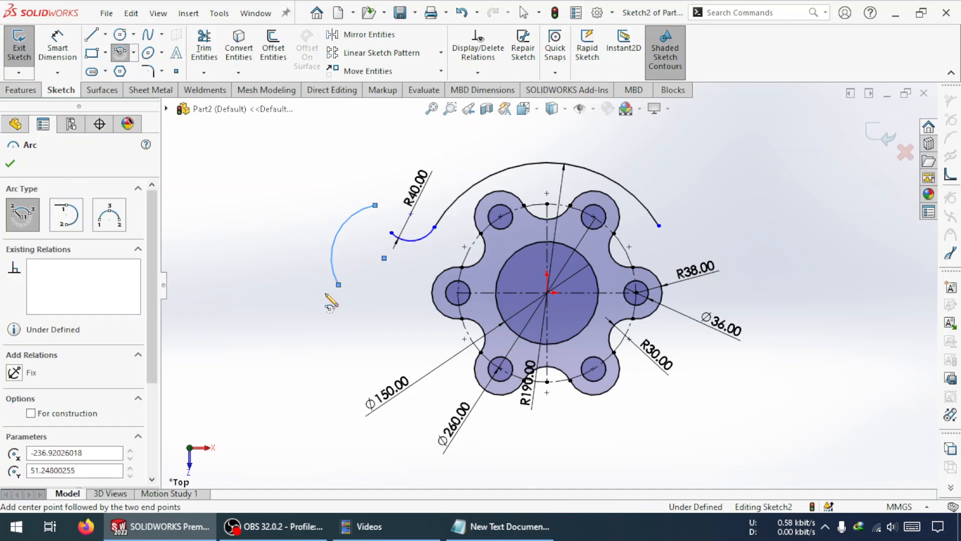
key(Escape)
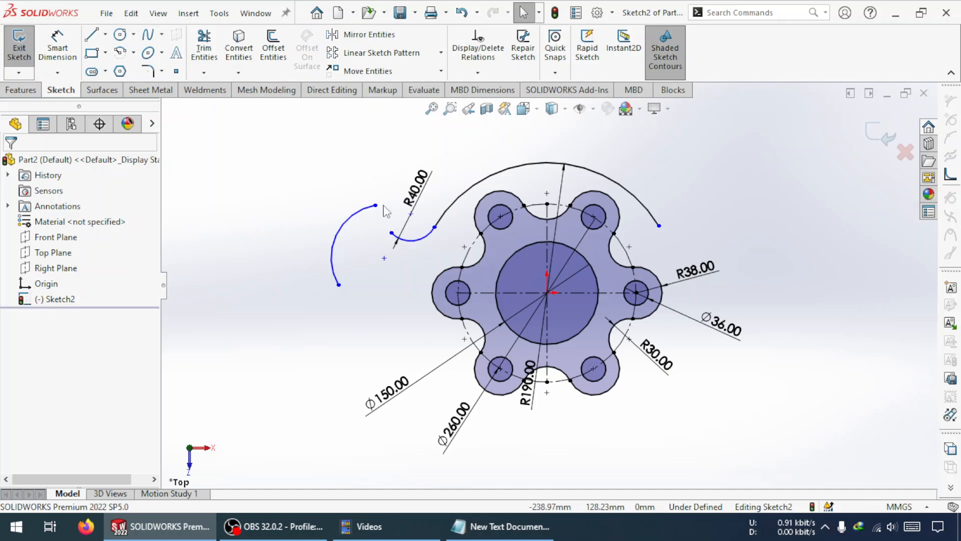
drag(379, 209, 413, 240)
click(386, 300)
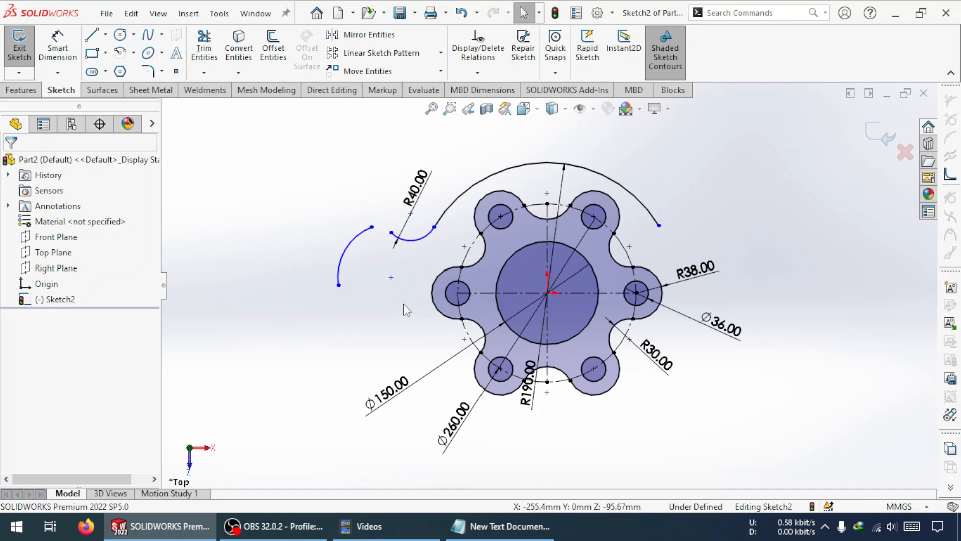
Step: Dimension the horizontal distance between the origin and the left arc's centre as 270 mm
click(58, 46)
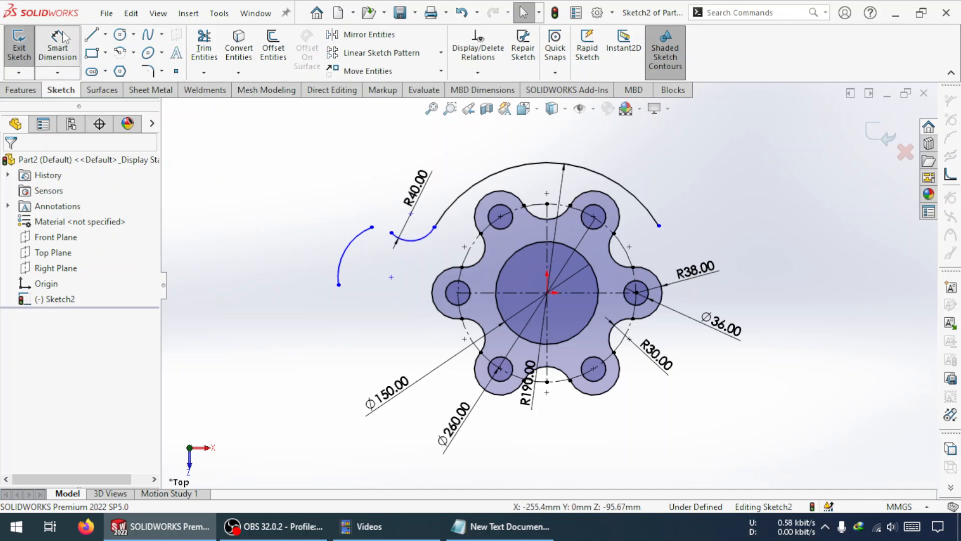
click(548, 293)
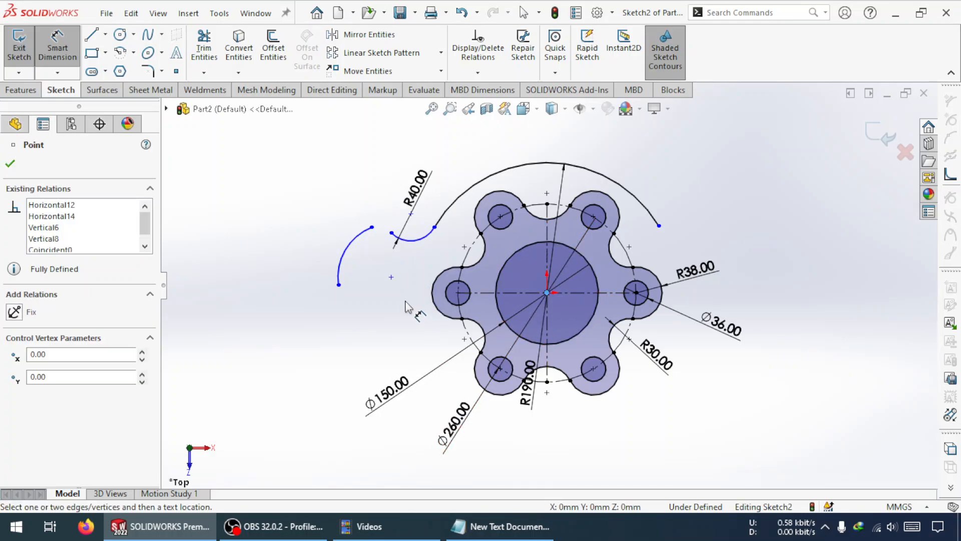
click(344, 272)
click(493, 439)
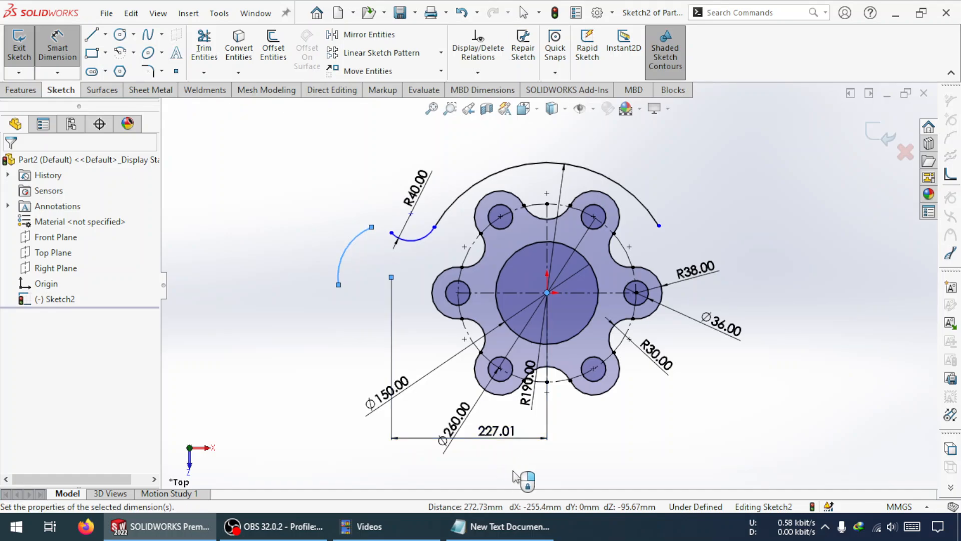
text(270)
key(Return)
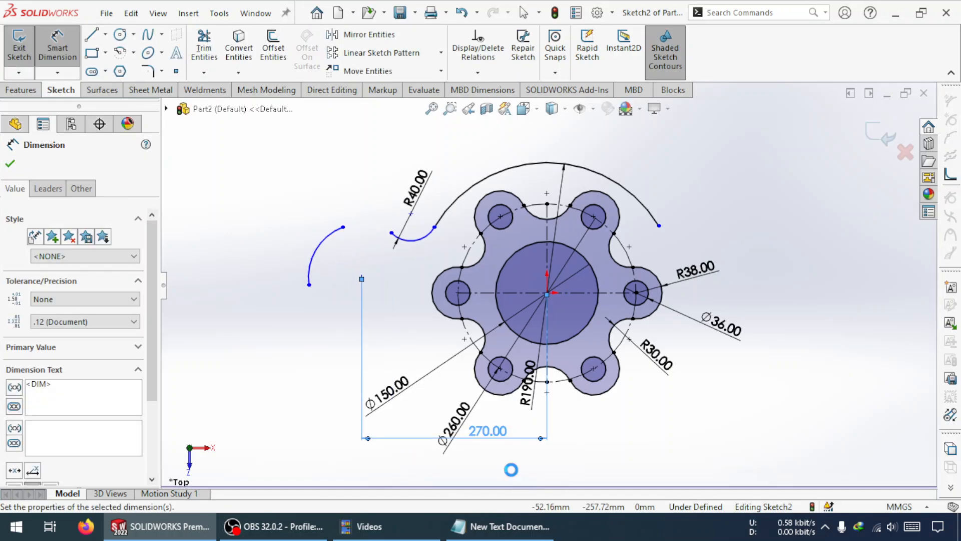
key(Escape)
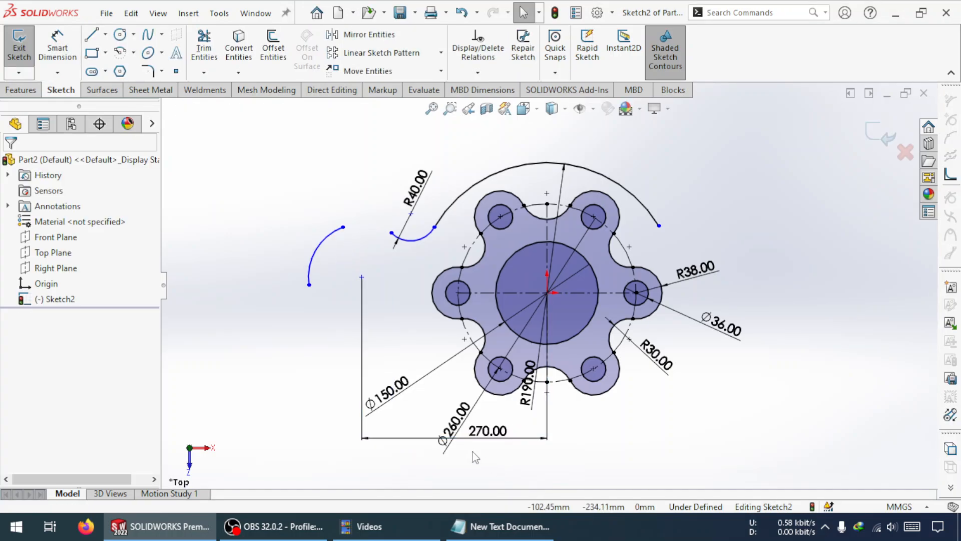
Step: Add a tangent relation between the left arc and the R40 arc
ctrl+click(344, 228)
ctrl+click(393, 234)
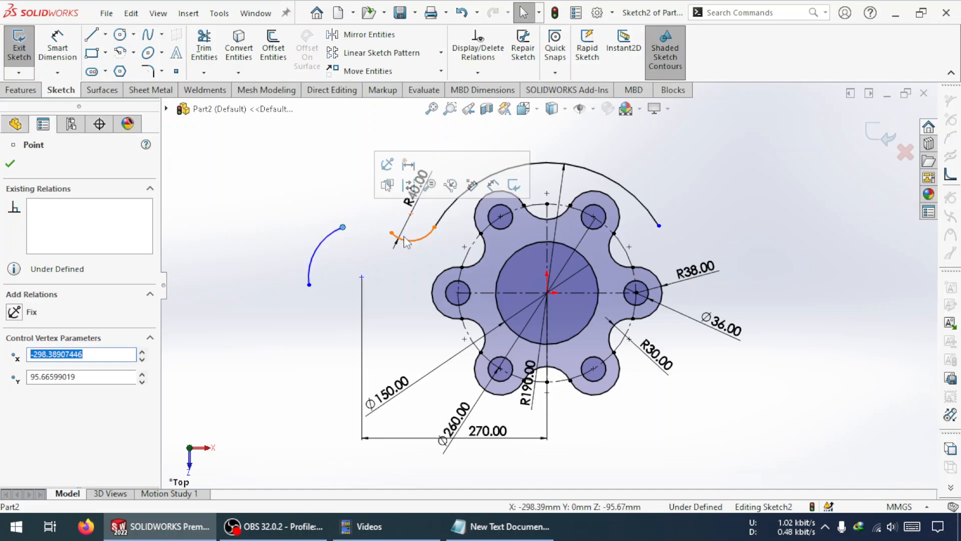
key(Escape)
ctrl+click(332, 236)
ctrl+click(411, 242)
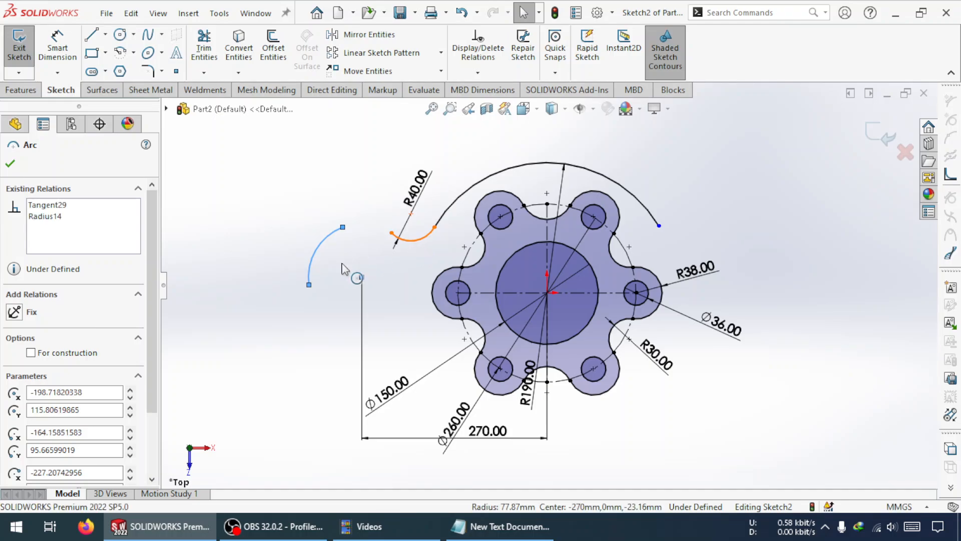
click(24, 409)
click(346, 249)
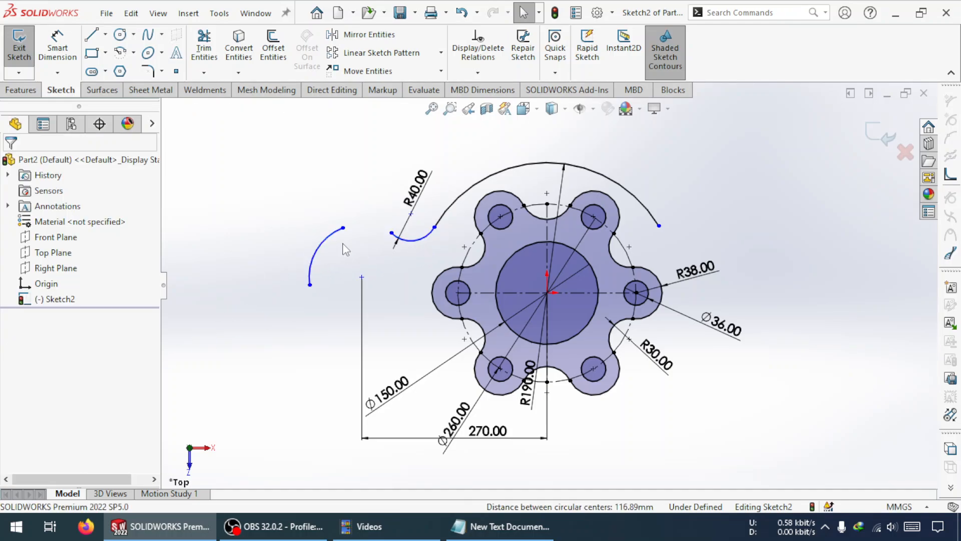
Step: Merge the upper endpoint of the left arc with the free left endpoint of the R40 arc
click(343, 228)
ctrl+click(392, 232)
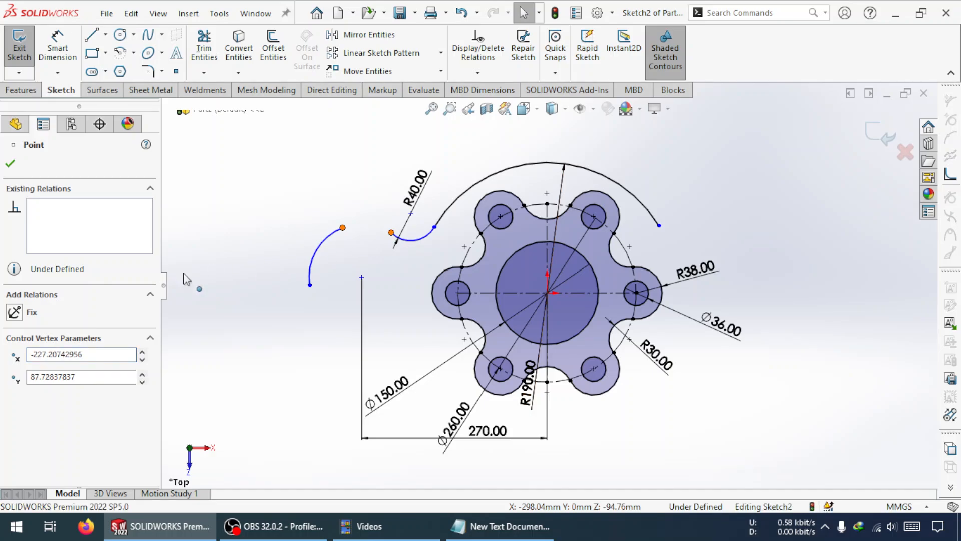
click(15, 425)
click(205, 361)
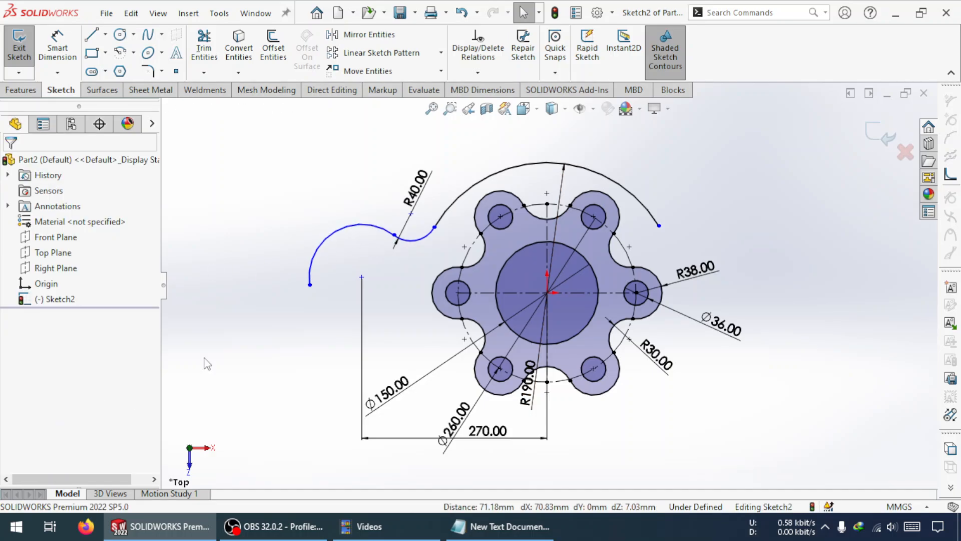
Step: Dimension the left arc with a radius of 60 mm
click(70, 59)
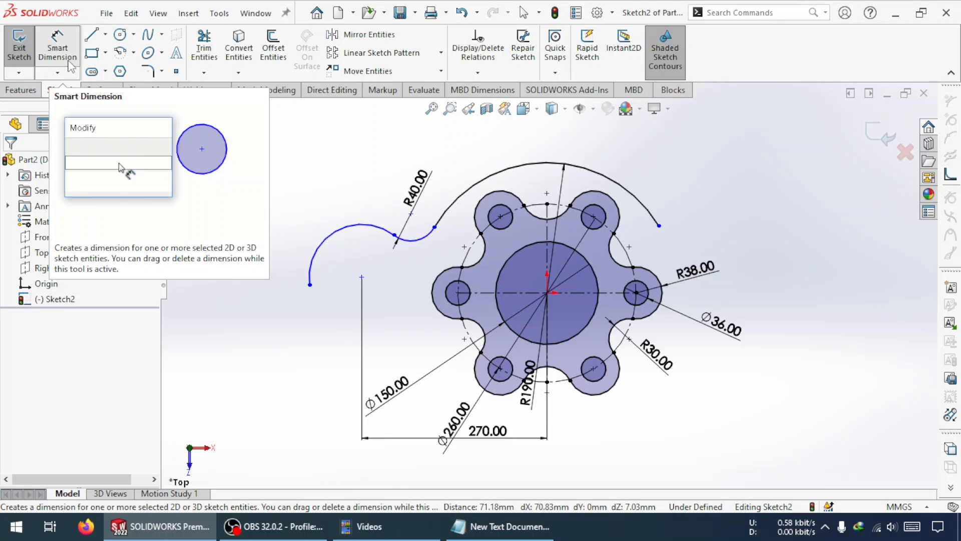
click(341, 237)
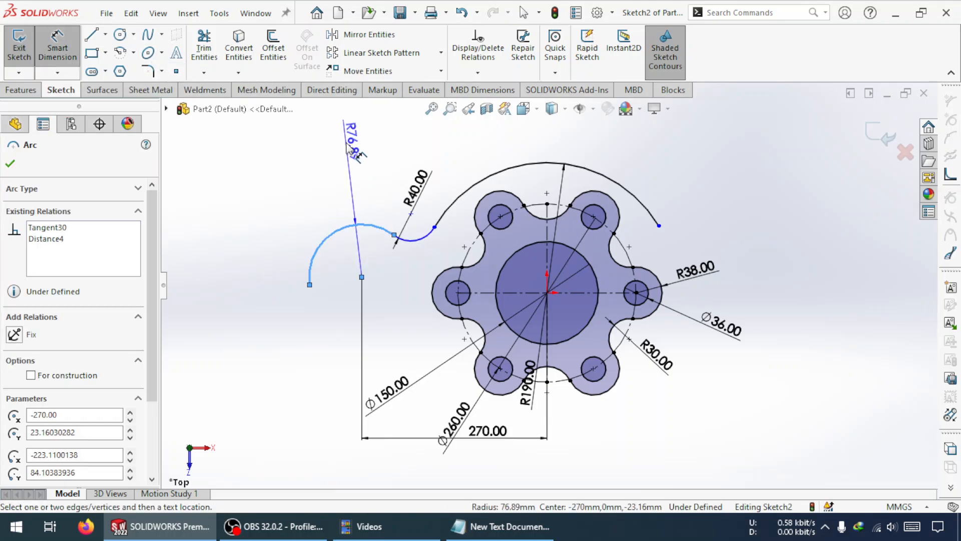
click(348, 143)
text(60)
key(Return)
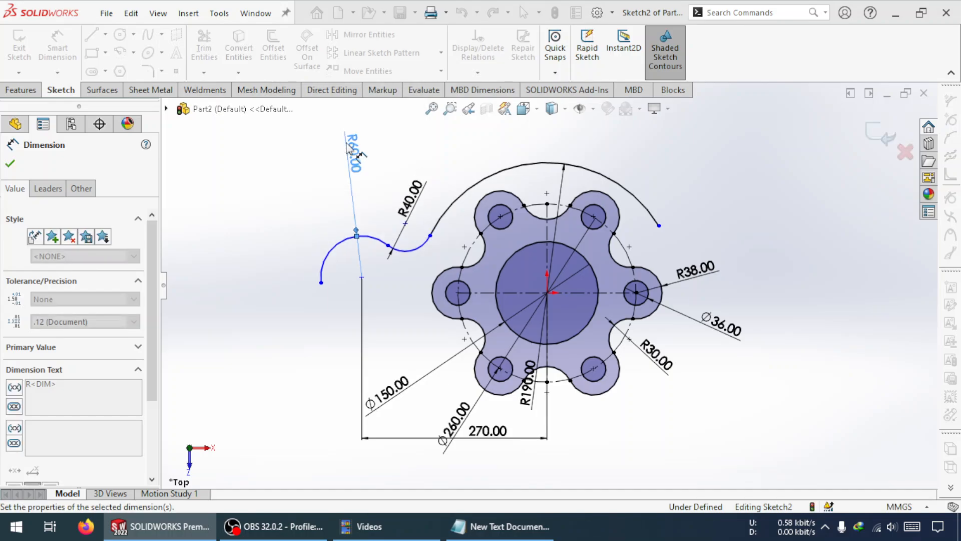
key(Escape)
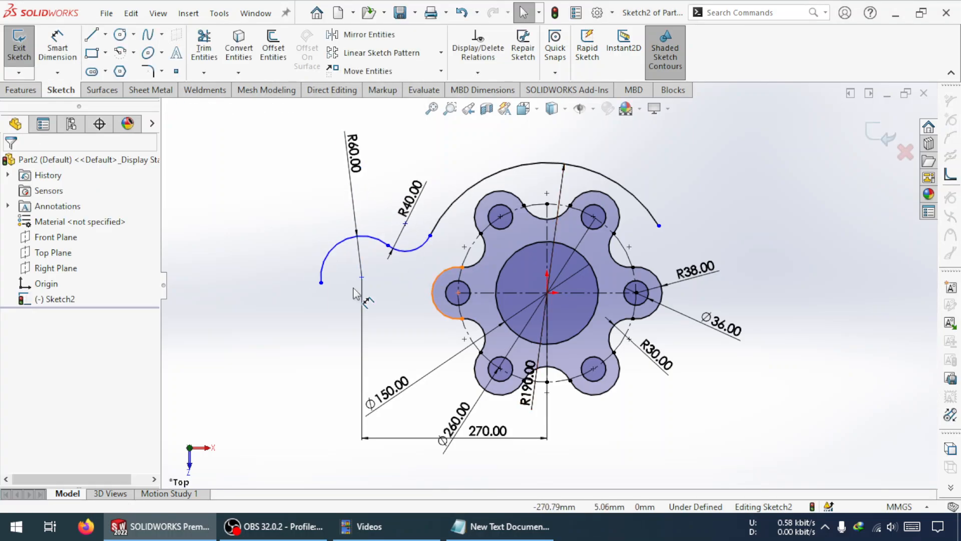
Step: Draw a circle centred on the R60 arc's centre and set its diameter to 80 mm
click(121, 35)
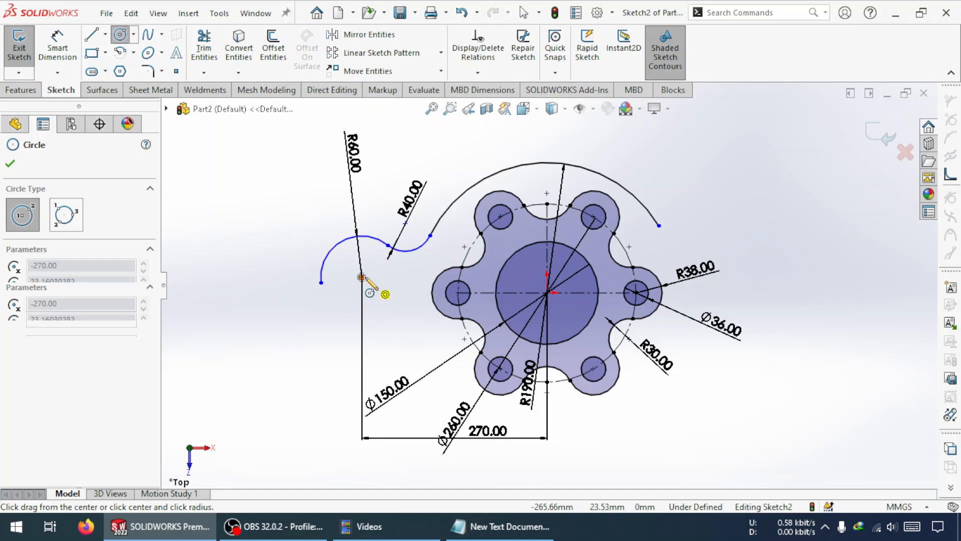
click(362, 277)
click(381, 299)
click(57, 45)
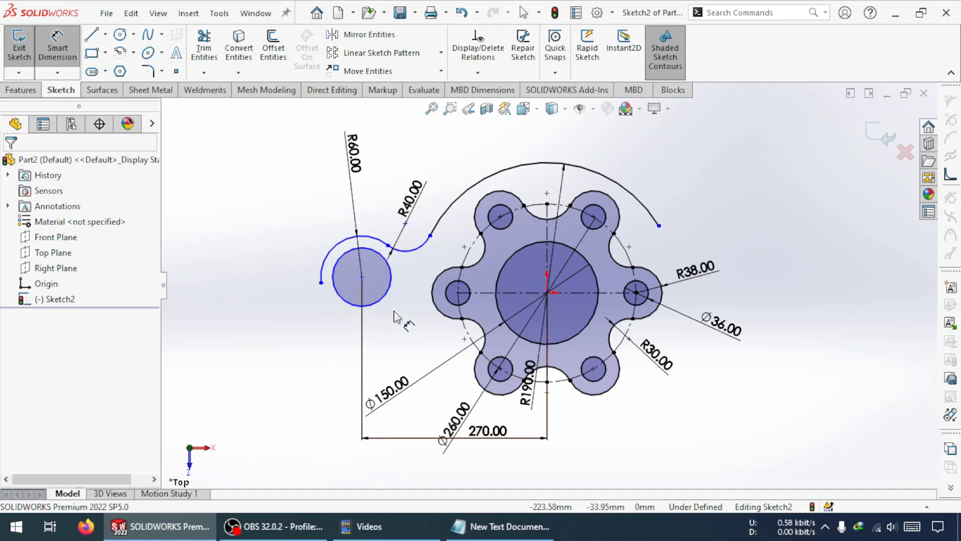
click(384, 298)
click(269, 156)
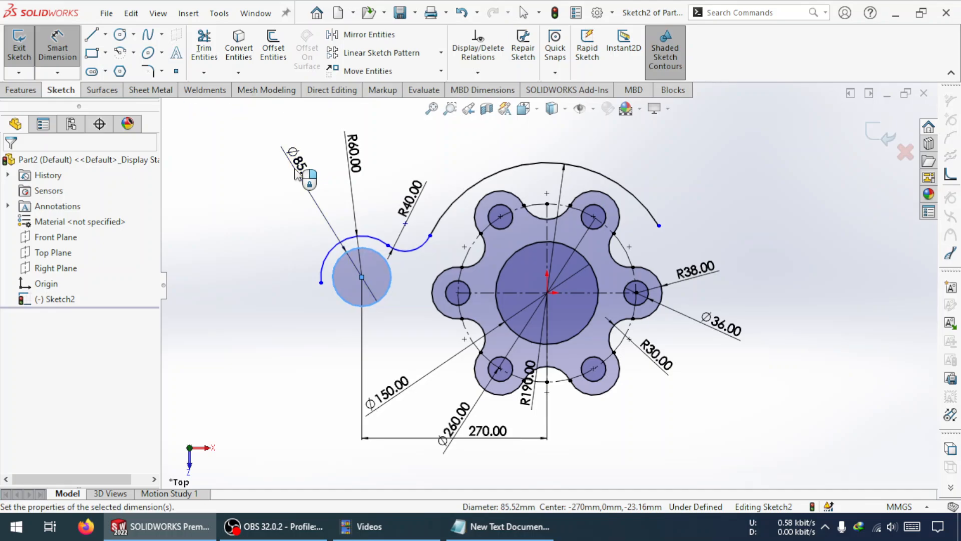
text(80)
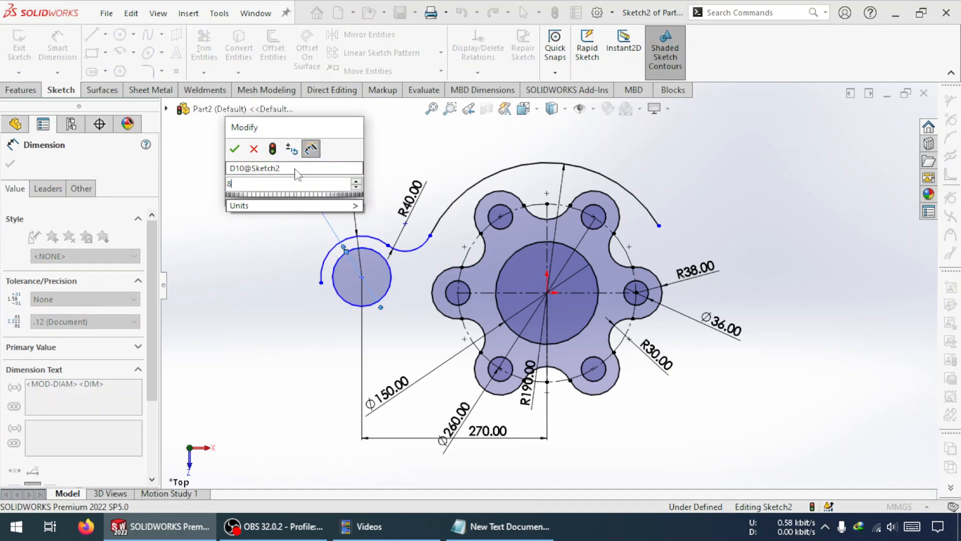
key(Return)
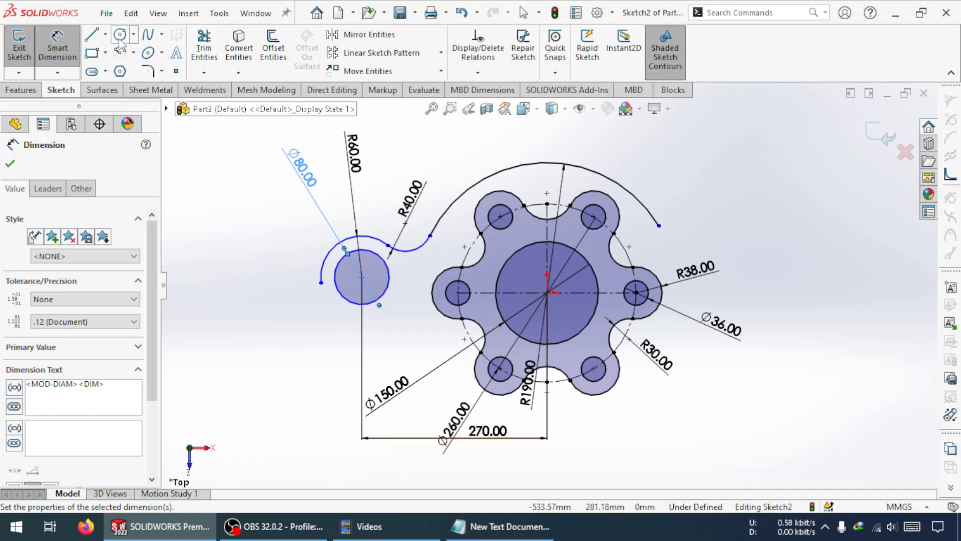
click(105, 34)
click(115, 65)
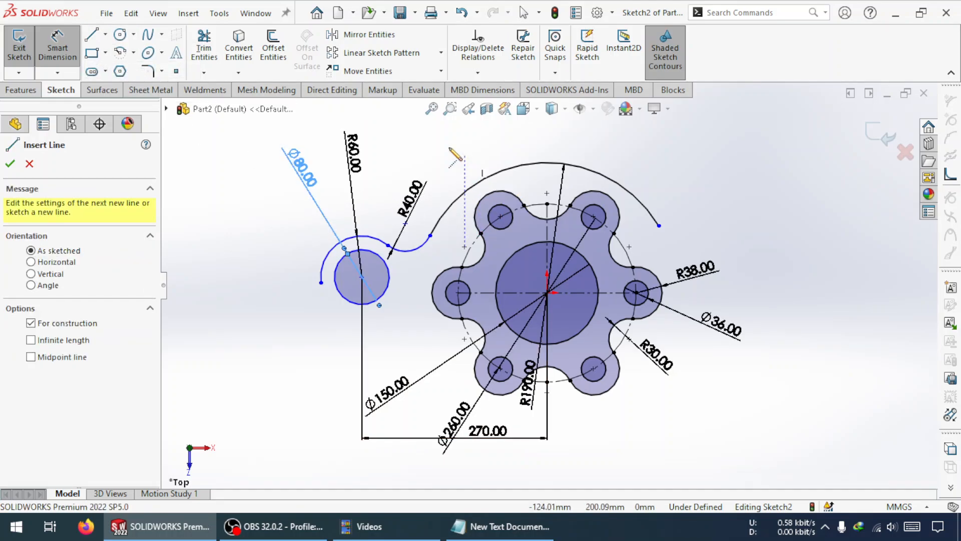
drag(570, 138, 722, 145)
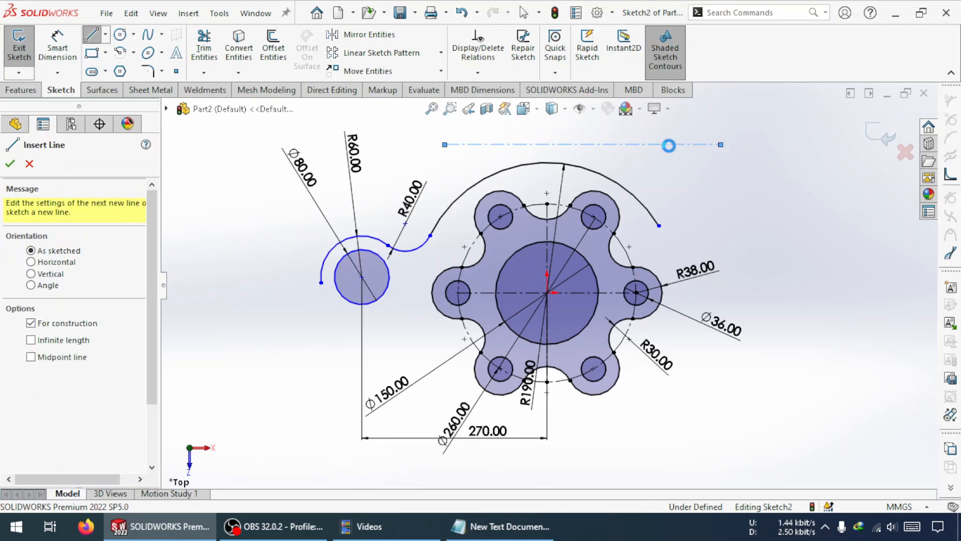
key(Escape)
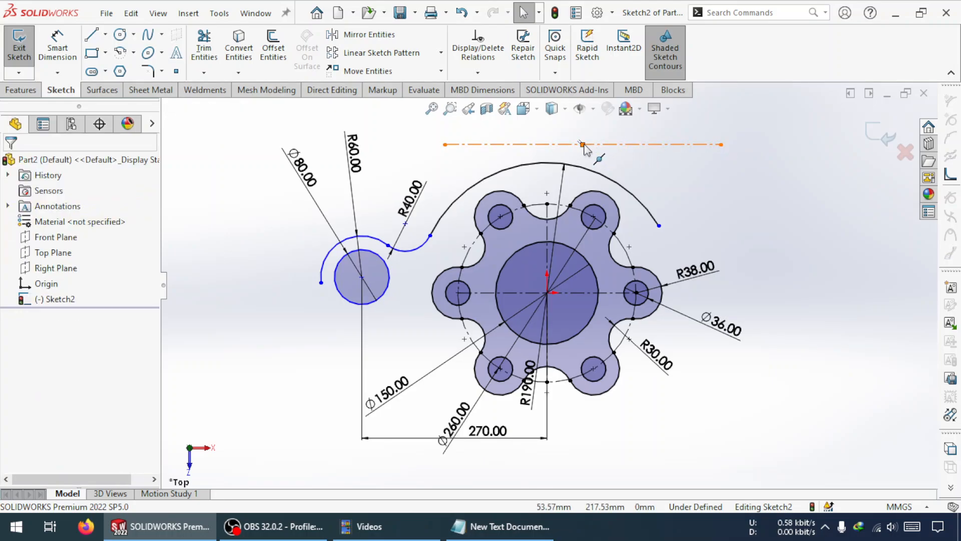
click(583, 144)
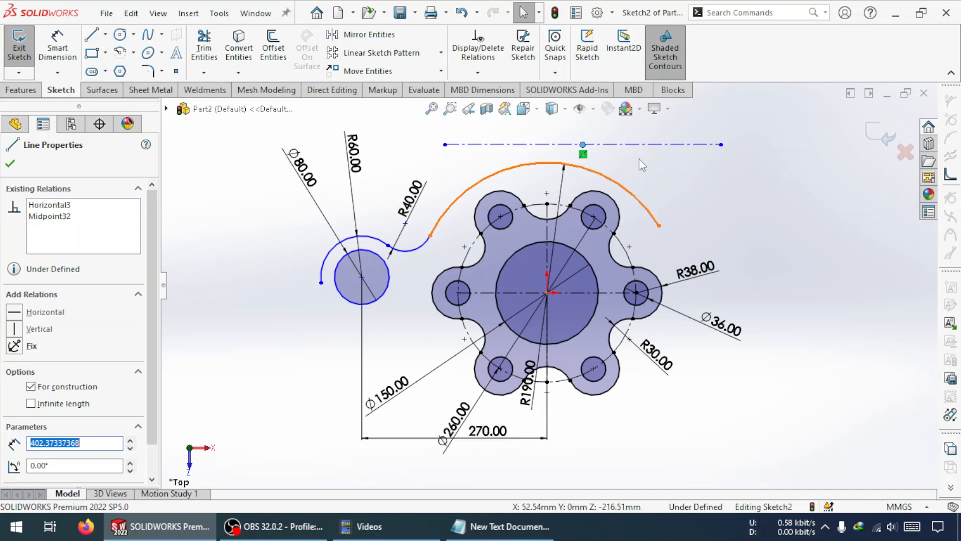
click(674, 144)
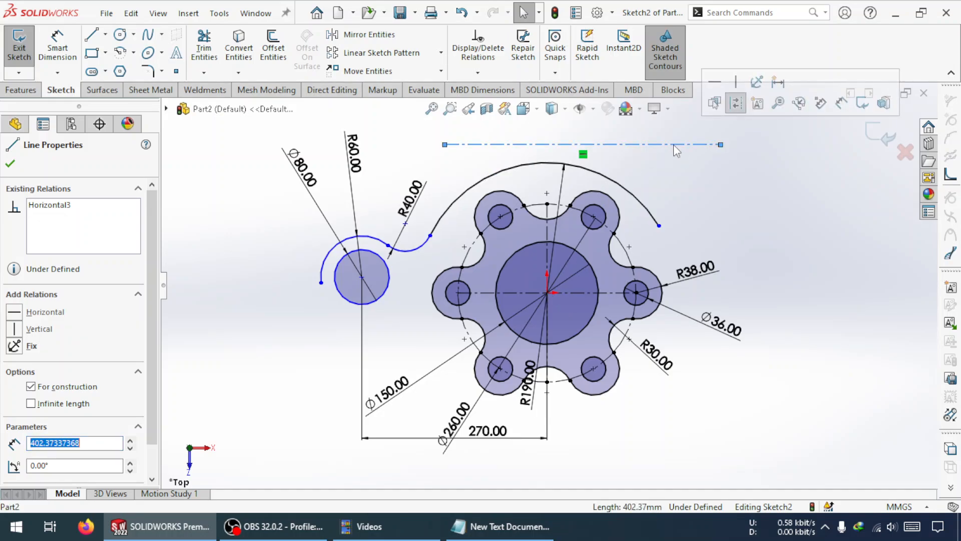
key(Delete)
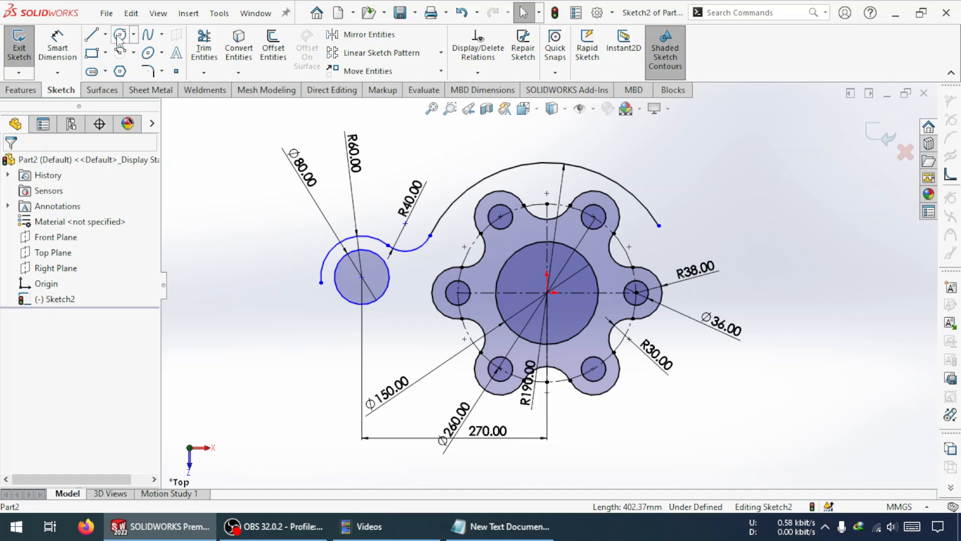
Step: Dimension the vertical distance between the origin and the centre of the 80 mm circle as 110 mm
click(96, 36)
click(58, 45)
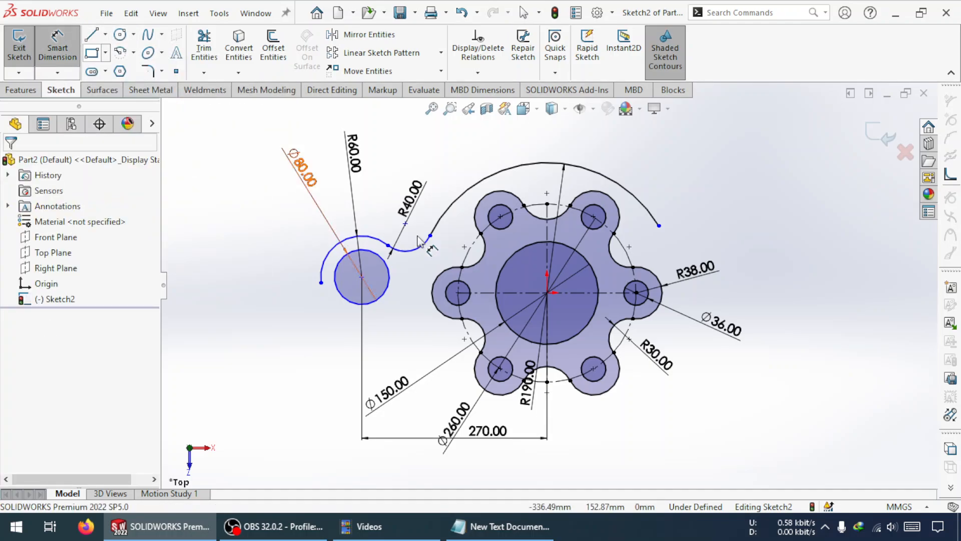
click(547, 293)
click(361, 277)
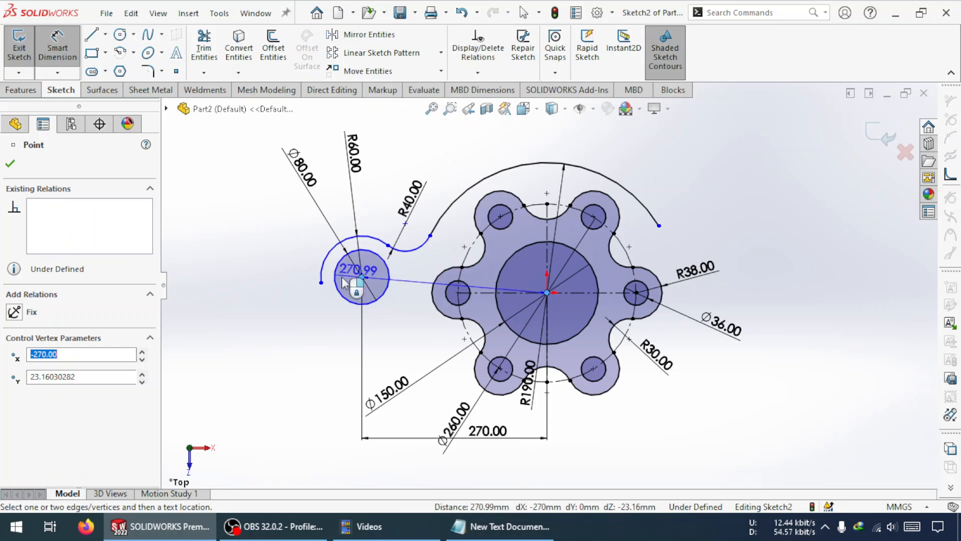
click(254, 292)
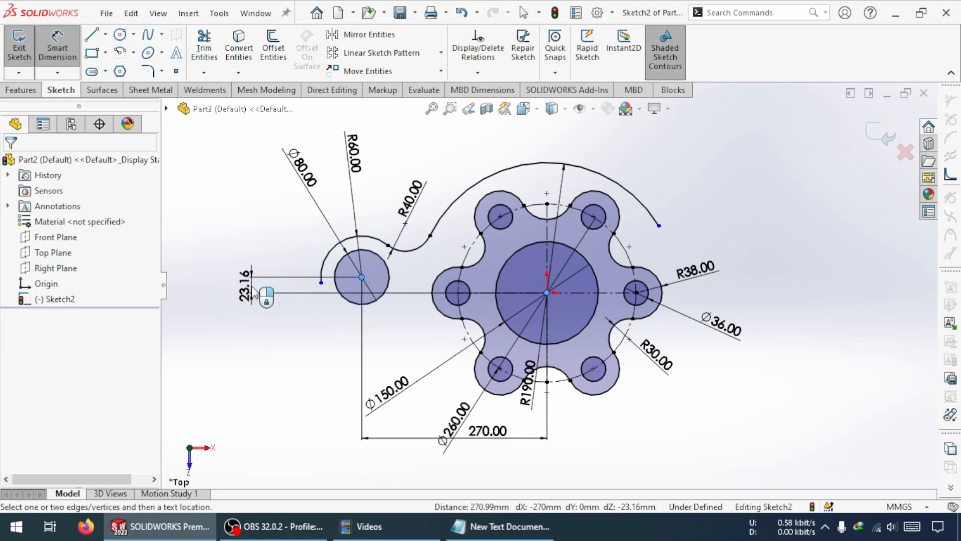
text(1)
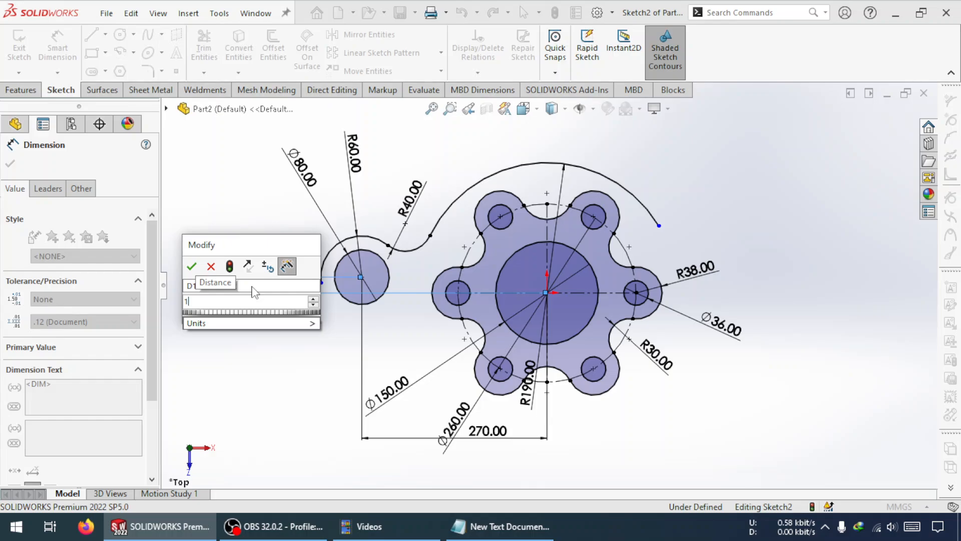
text(10)
key(Return)
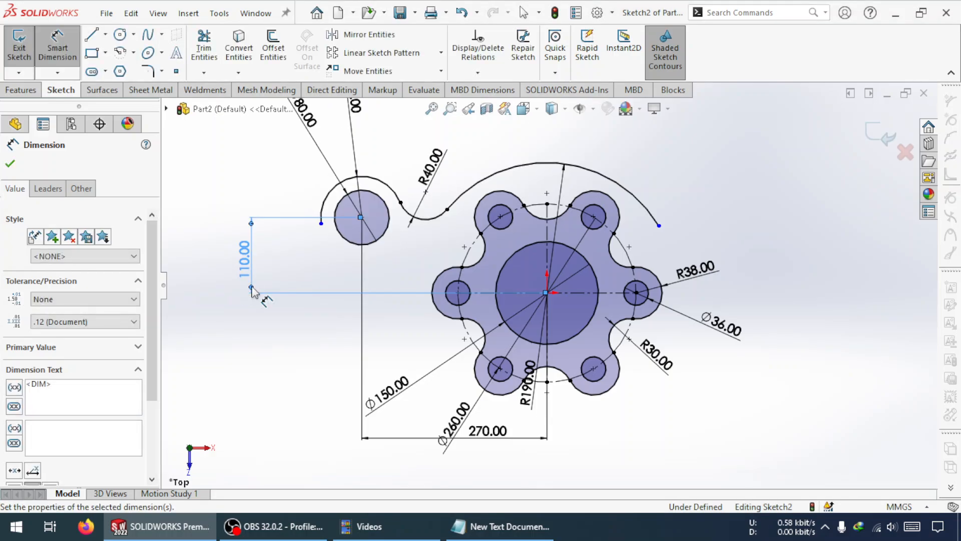
key(Escape)
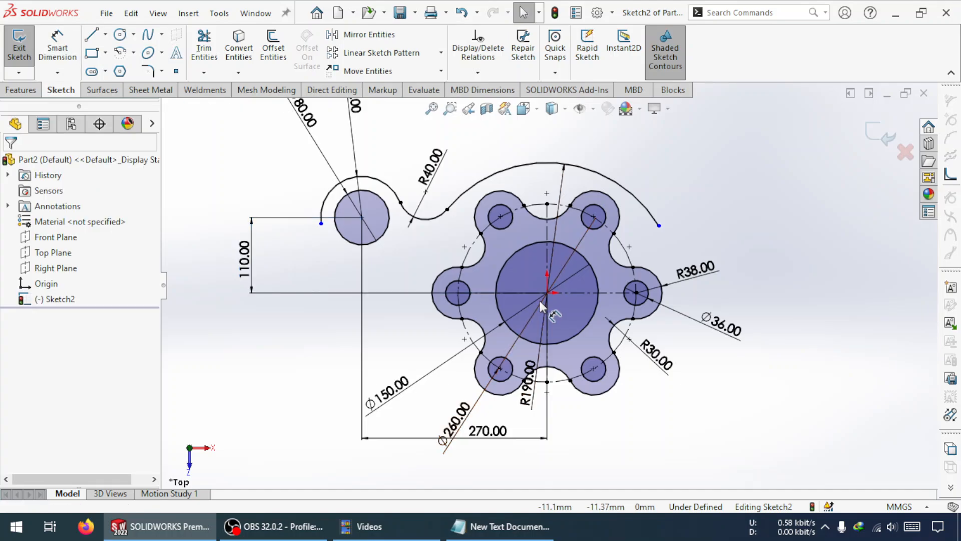
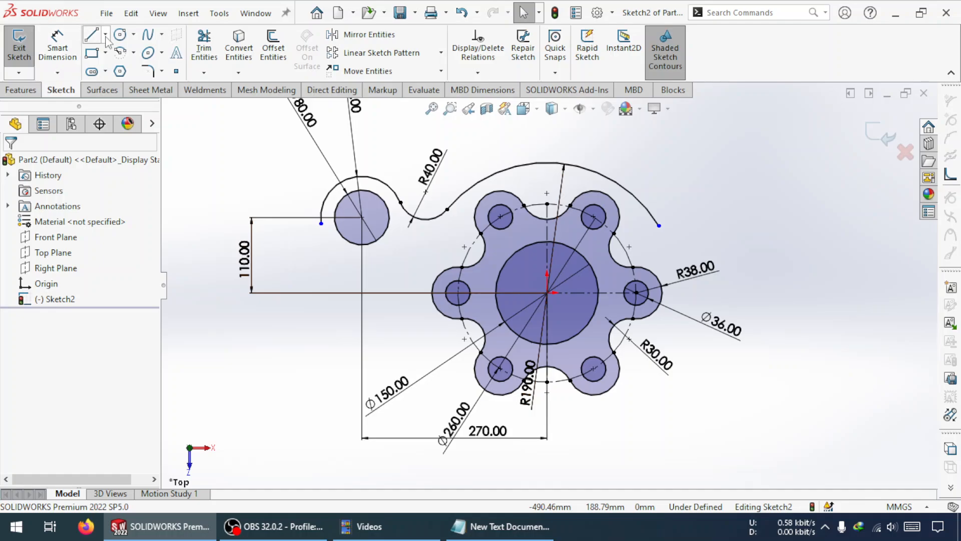
Step: Sketch a three-point arc of about 198 mm radius downward from the R60 arc's free end, bulging towards the six-lug shape
click(106, 35)
click(134, 34)
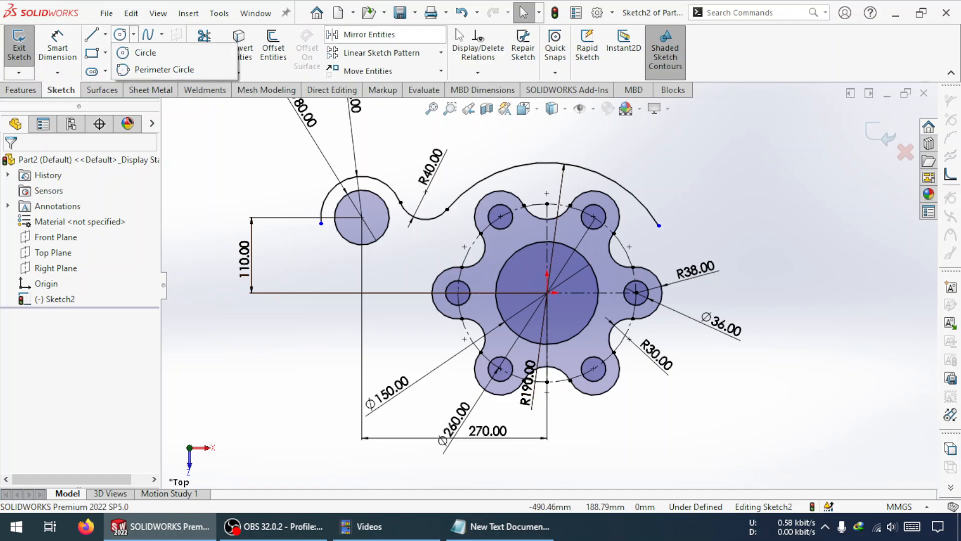
click(105, 71)
click(134, 53)
click(150, 105)
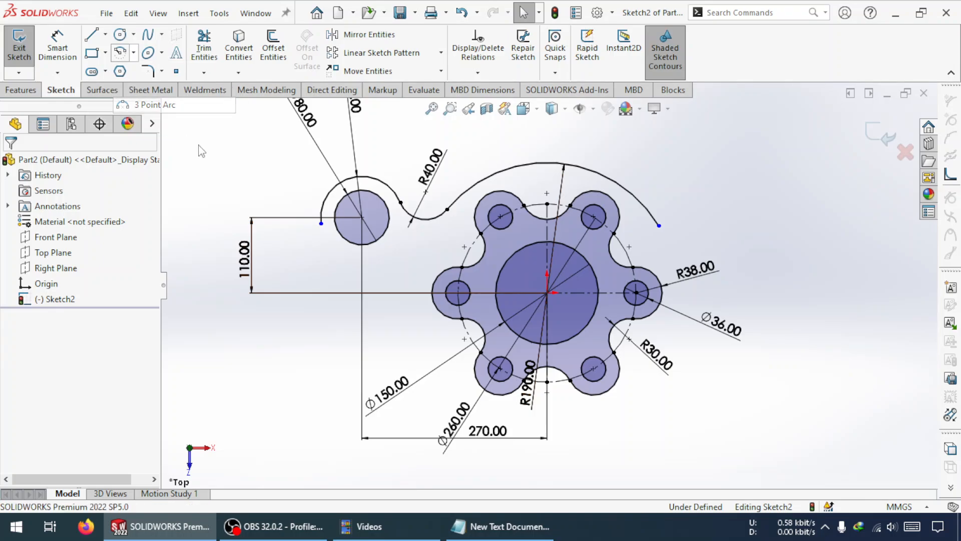
click(321, 219)
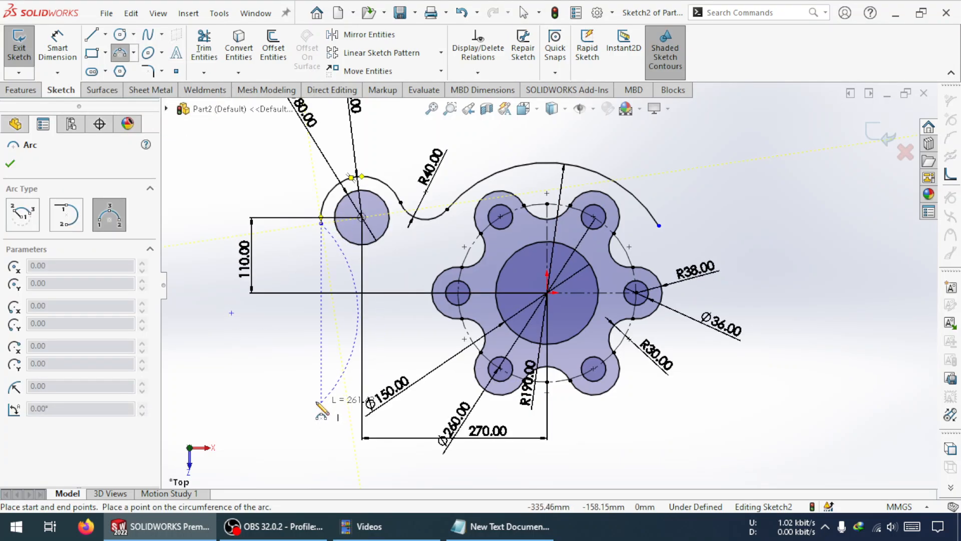
click(301, 410)
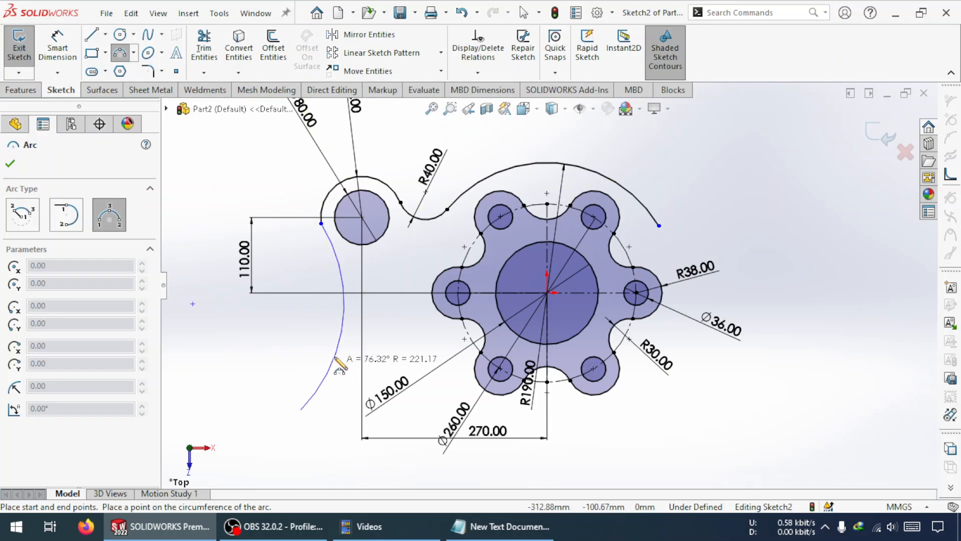
click(349, 320)
Step: Dimension the new arc with a radius of 100 mm and move its free lower endpoint further down and outward
click(57, 48)
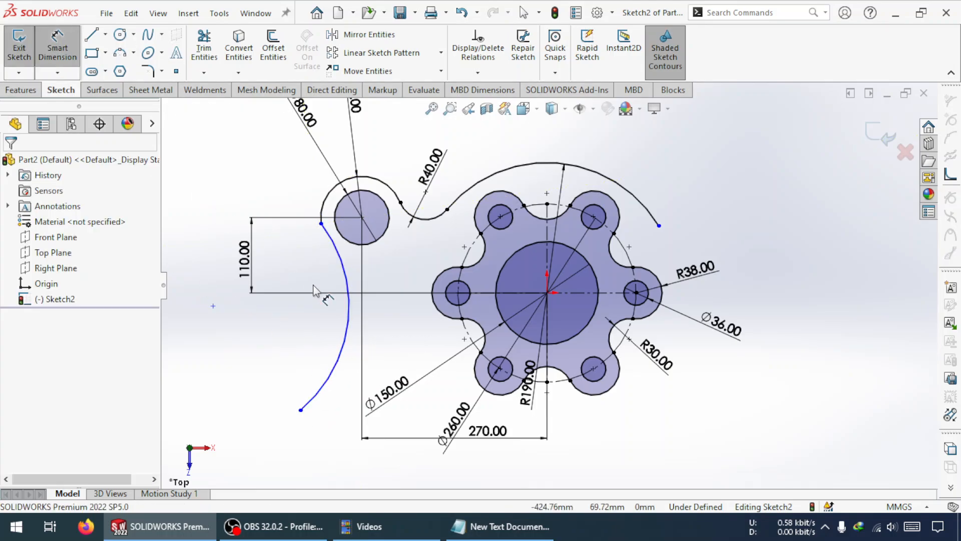
click(345, 332)
click(273, 331)
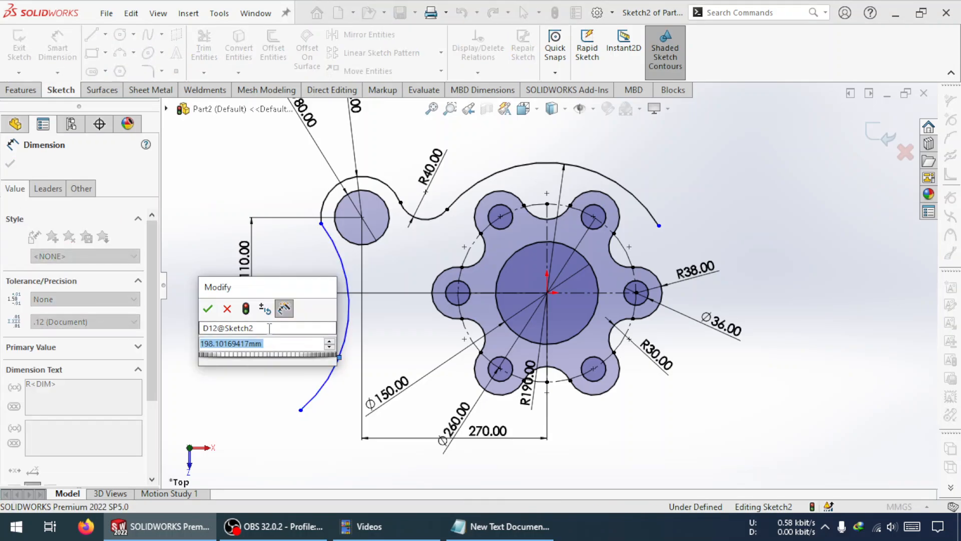
text(100)
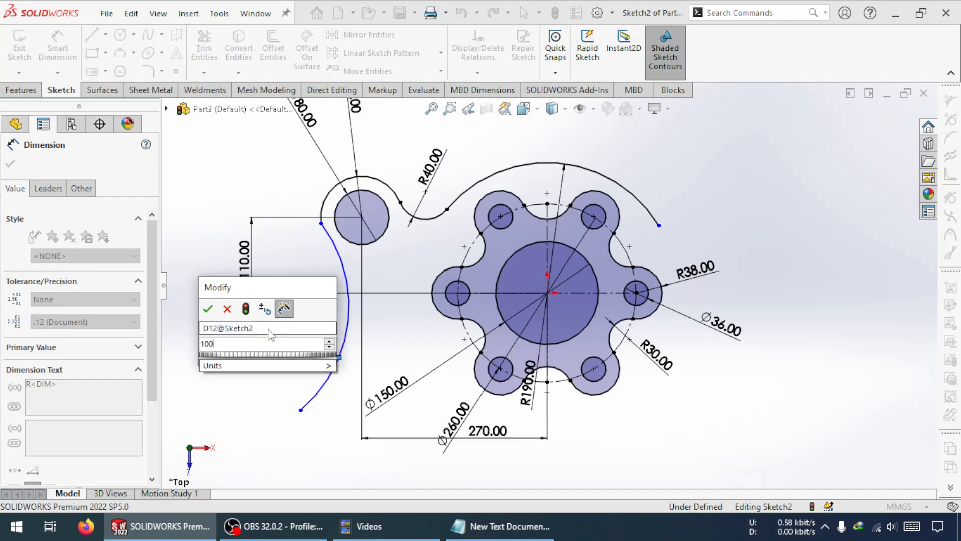
key(Return)
key(Escape)
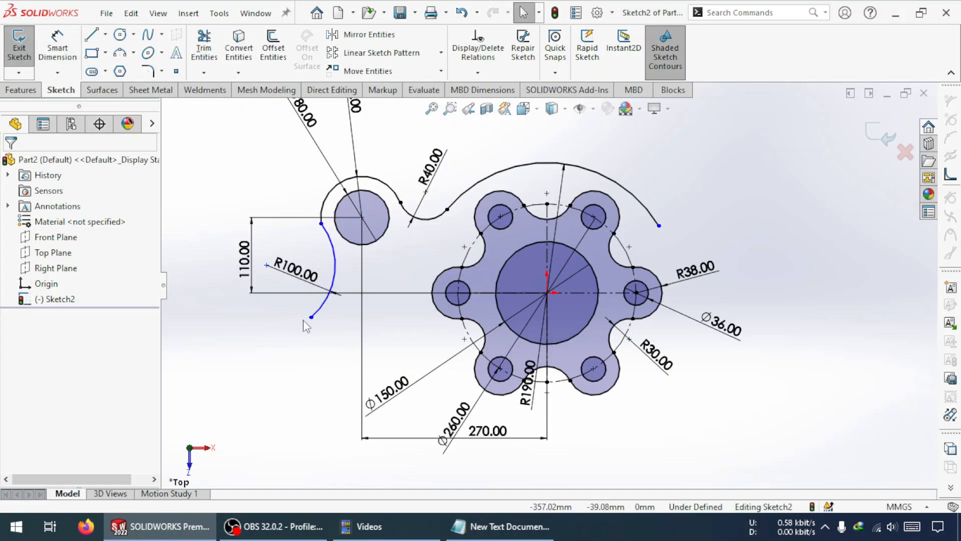
drag(311, 317, 267, 376)
click(329, 413)
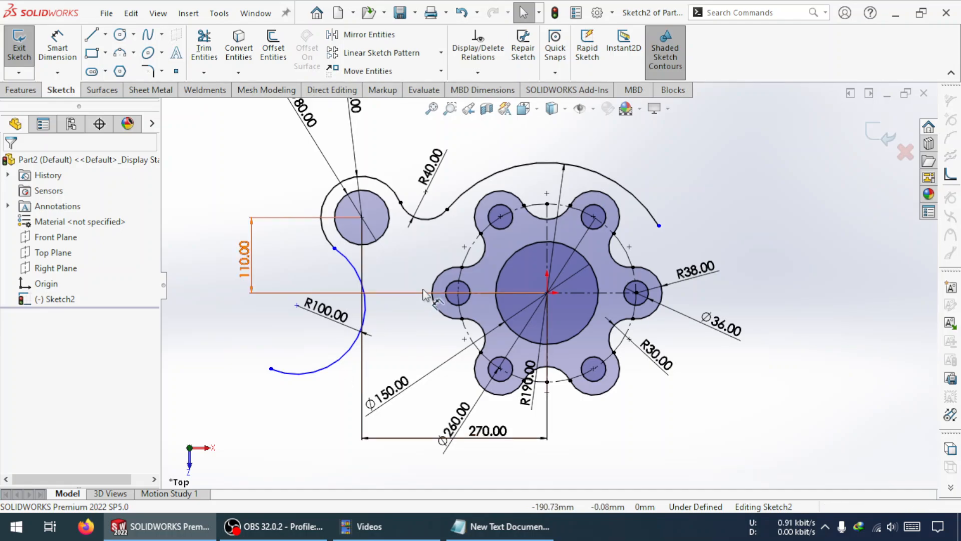
Step: Mirror the 80 mm circle, the R40 arc and the R60 arc about the horizontal centreline
click(612, 300)
click(421, 286)
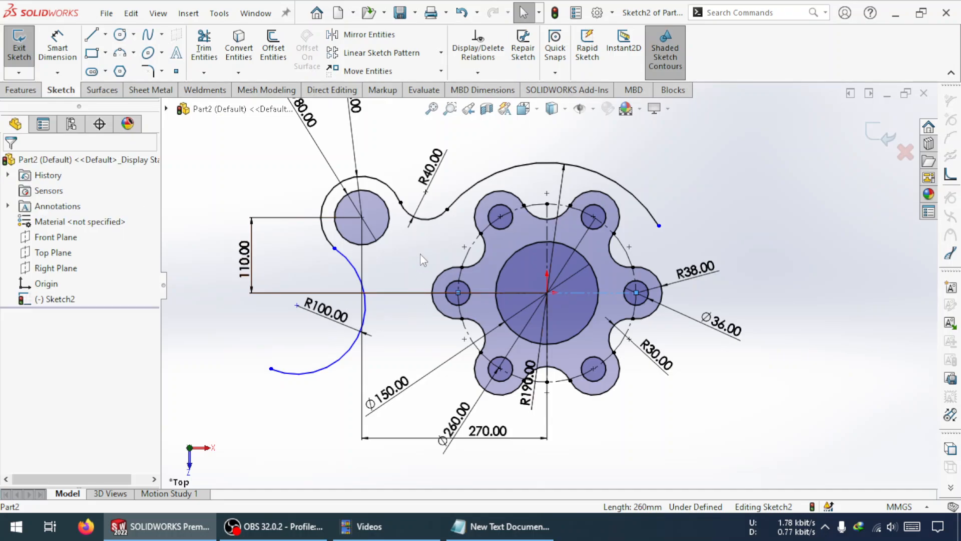
click(369, 35)
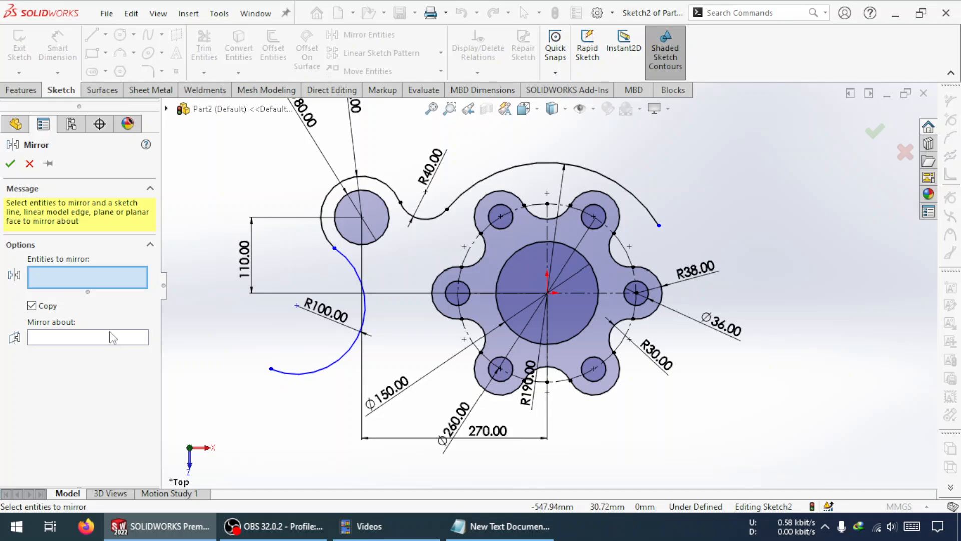
click(386, 226)
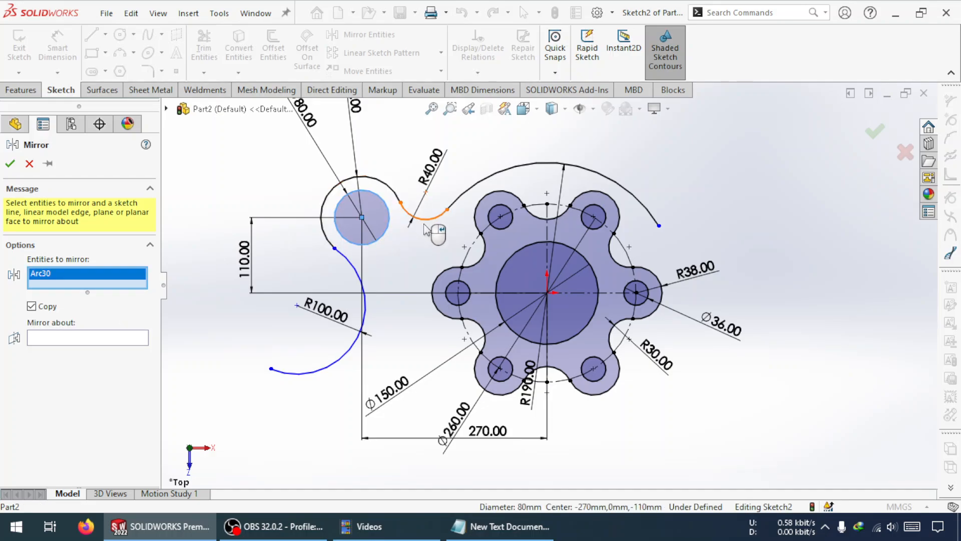
click(425, 219)
click(395, 193)
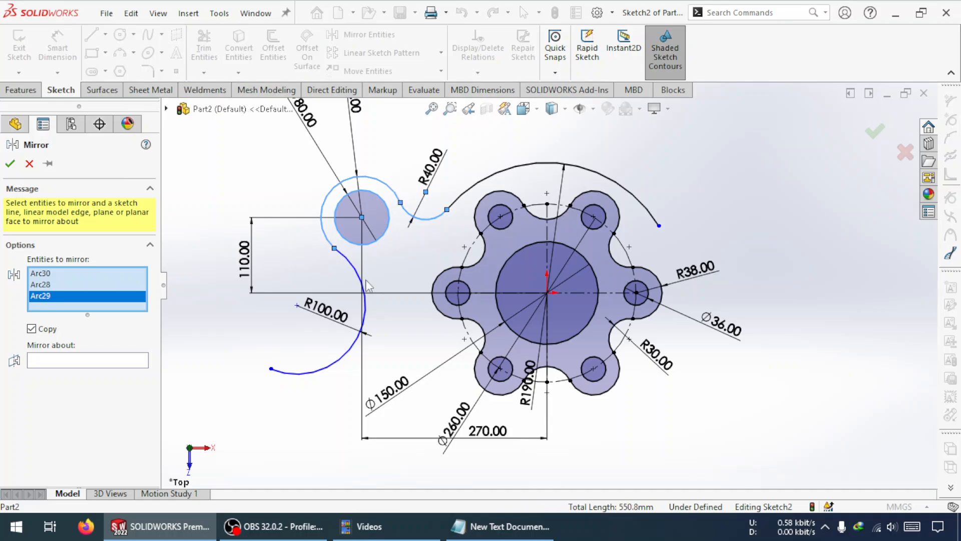
click(78, 359)
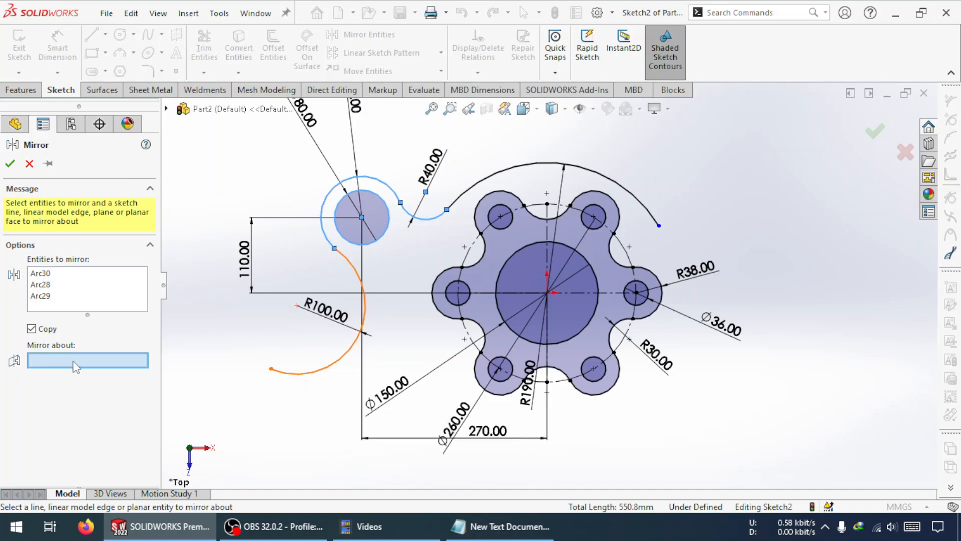
click(588, 296)
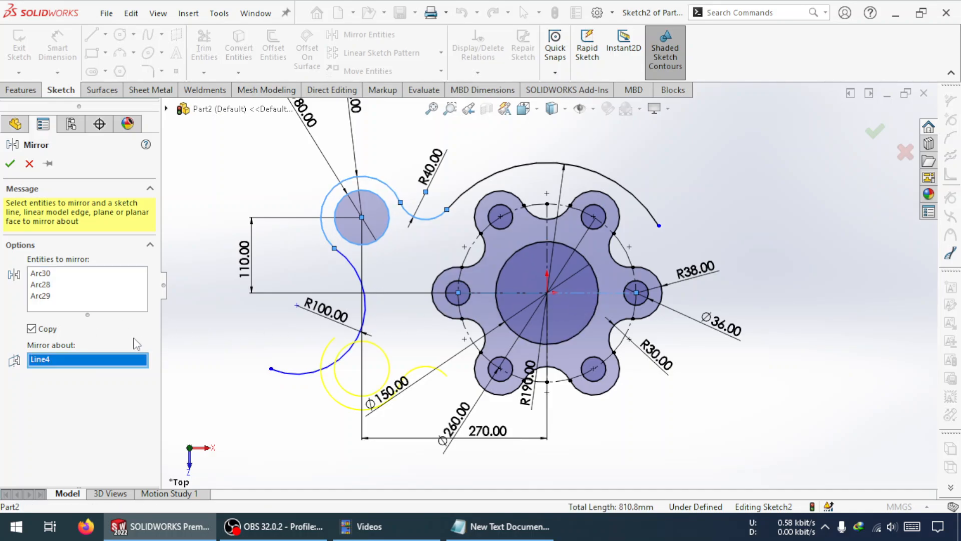
click(10, 163)
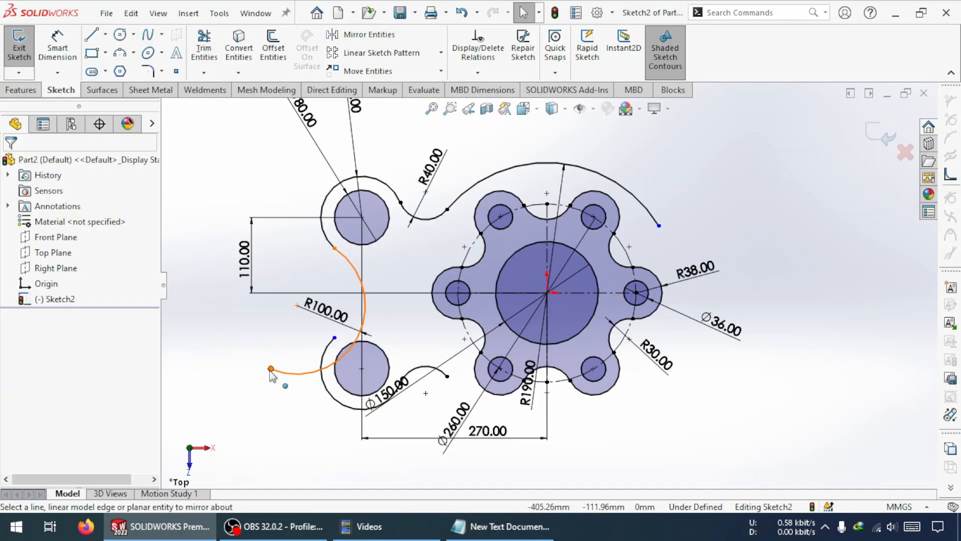
Step: Shorten the R100 arc at its free lower end and make it tangent to the mirrored lower R60 arc
drag(271, 369, 297, 344)
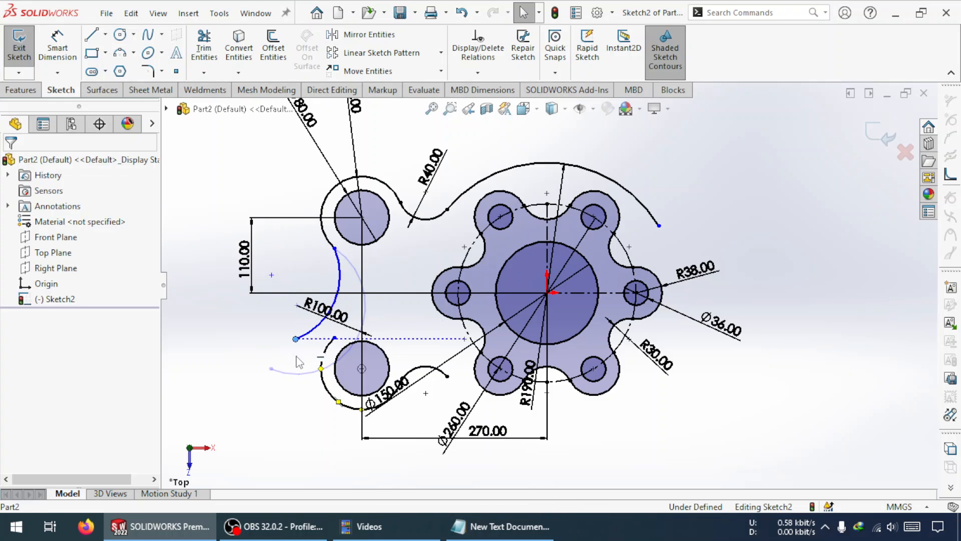
click(318, 319)
ctrl+click(322, 367)
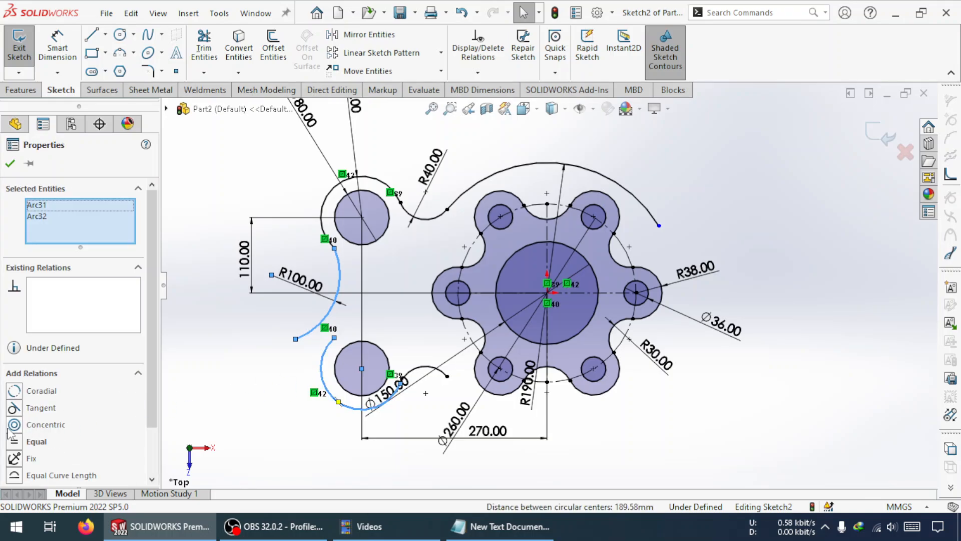
click(20, 408)
key(Escape)
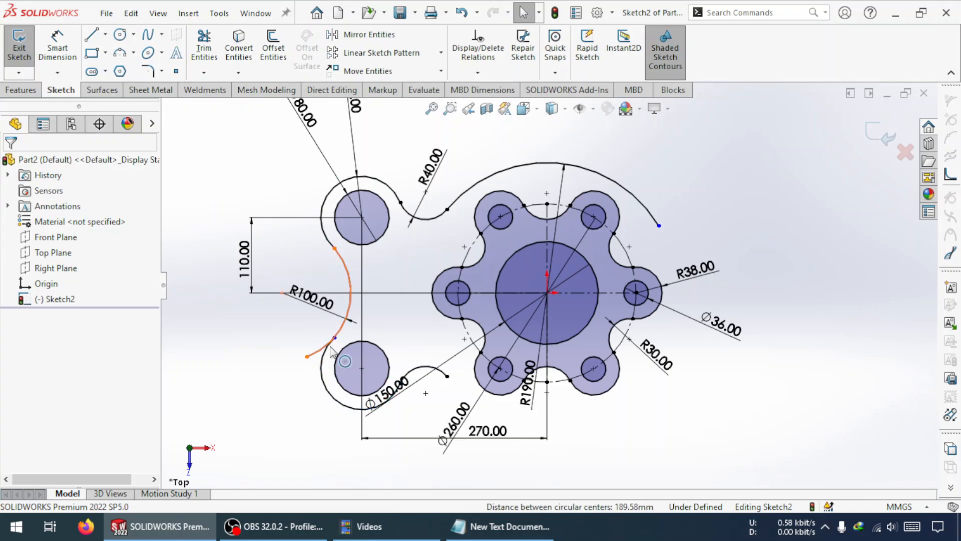
Step: Make the R100 arc's free lower endpoint coincident with the upper endpoint of the mirrored R60 arc
click(334, 337)
ctrl+click(307, 357)
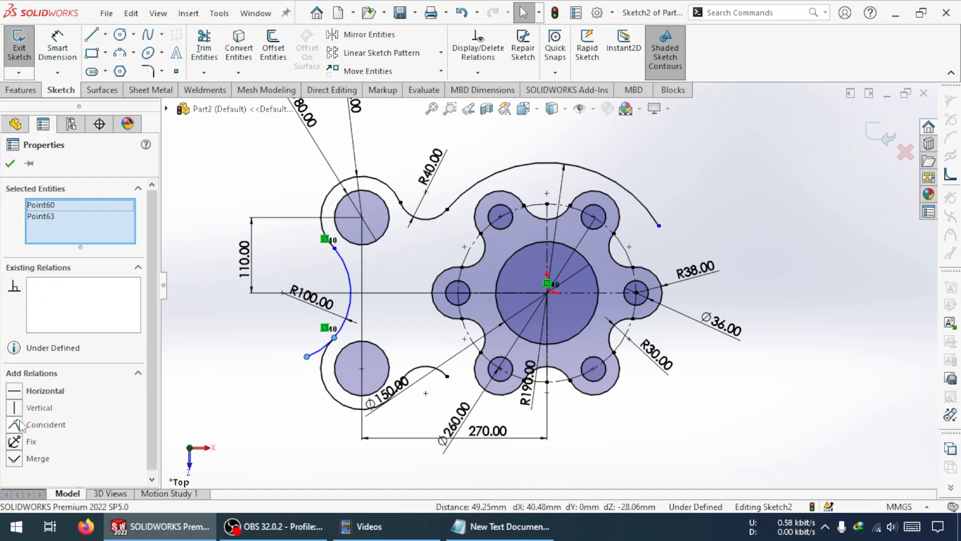
click(20, 423)
key(Escape)
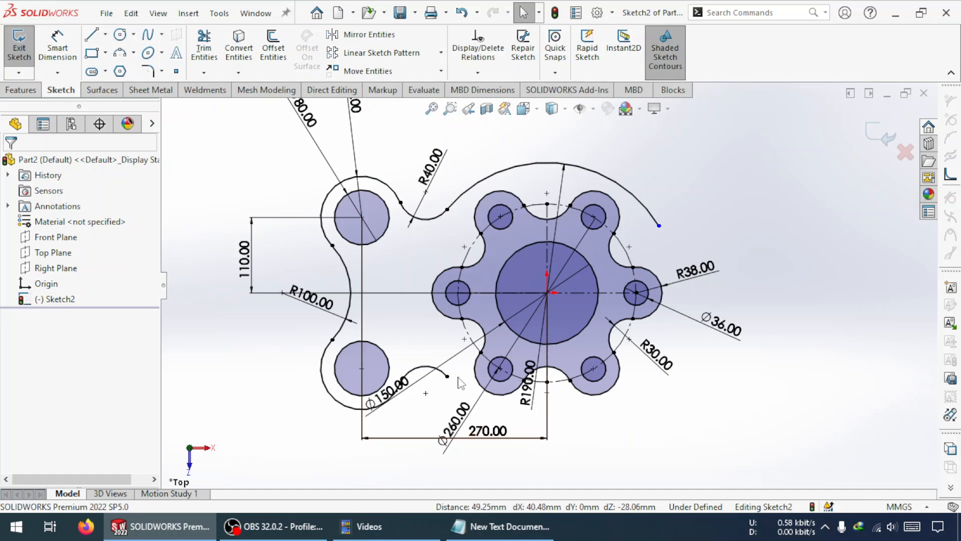
Step: Mirror the large R190 arc about the horizontal centreline
click(588, 292)
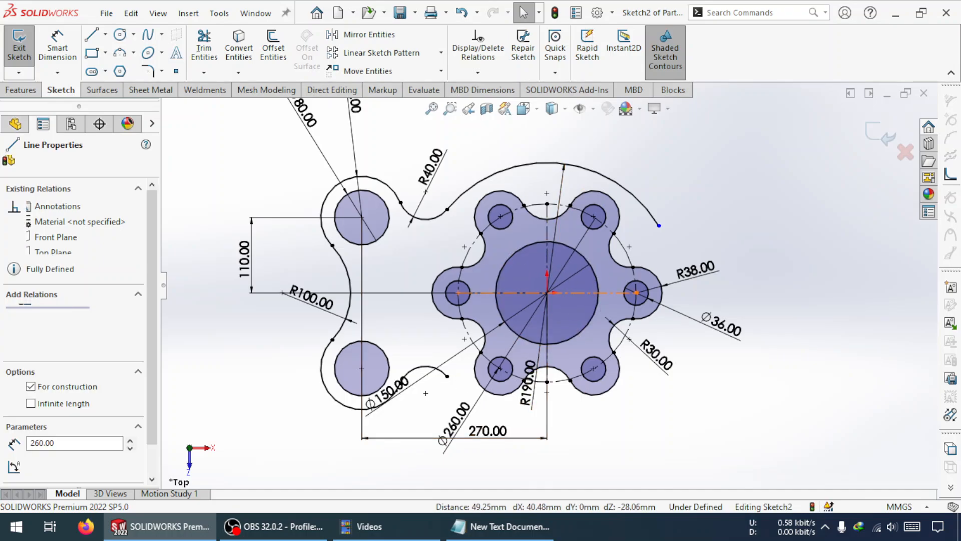
click(594, 174)
click(361, 35)
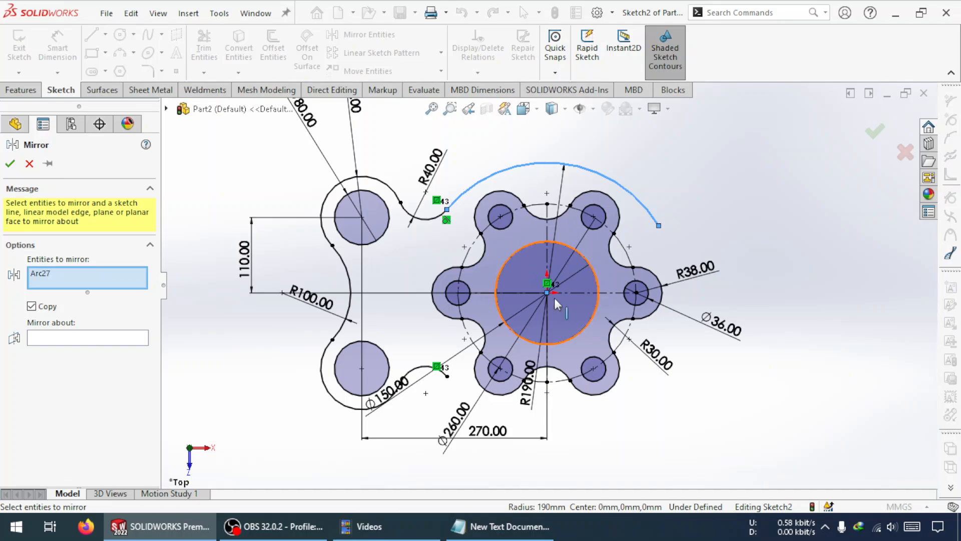
click(85, 338)
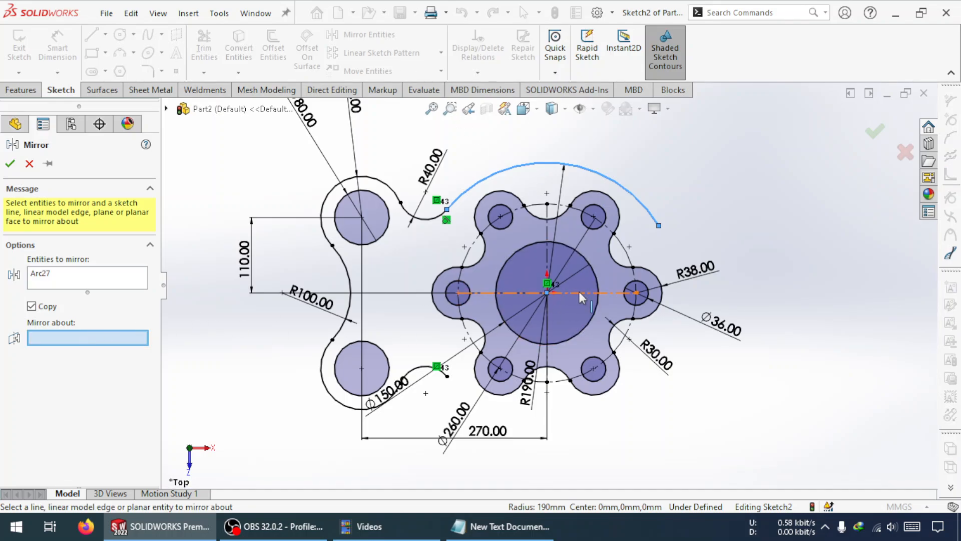
click(529, 292)
click(10, 164)
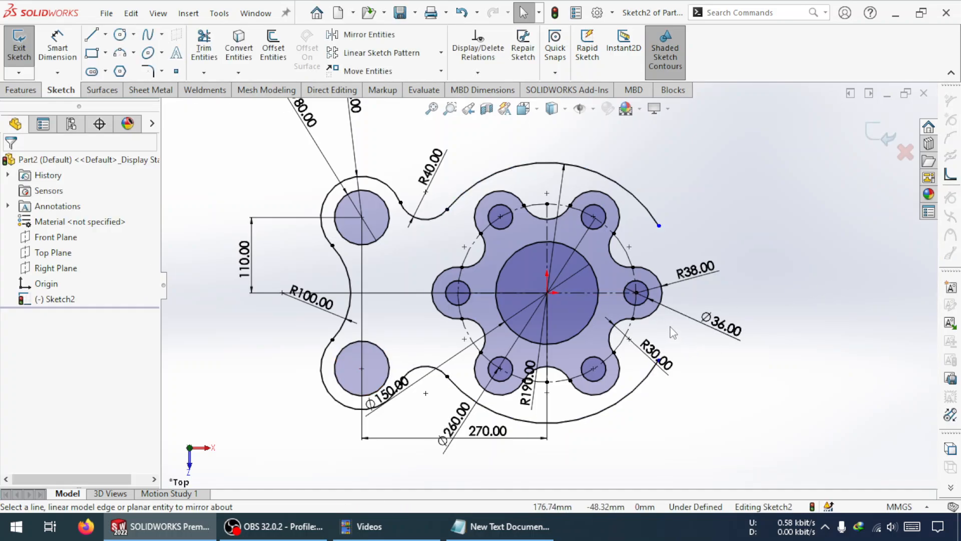
Step: Mirror the upper R40 arc, both left R60 arcs, the R100 arc and both 80 mm circles about the vertical centreline
click(383, 35)
click(394, 195)
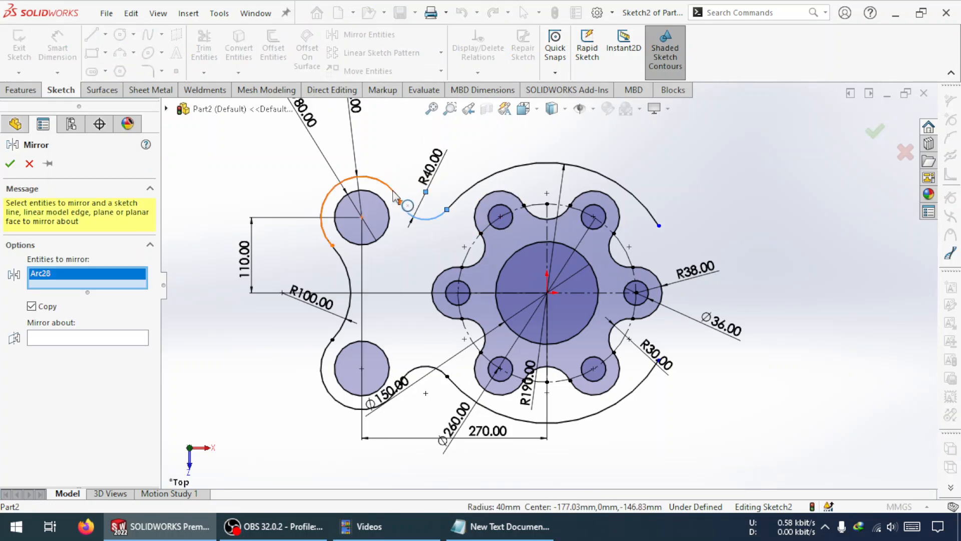
click(382, 193)
click(350, 272)
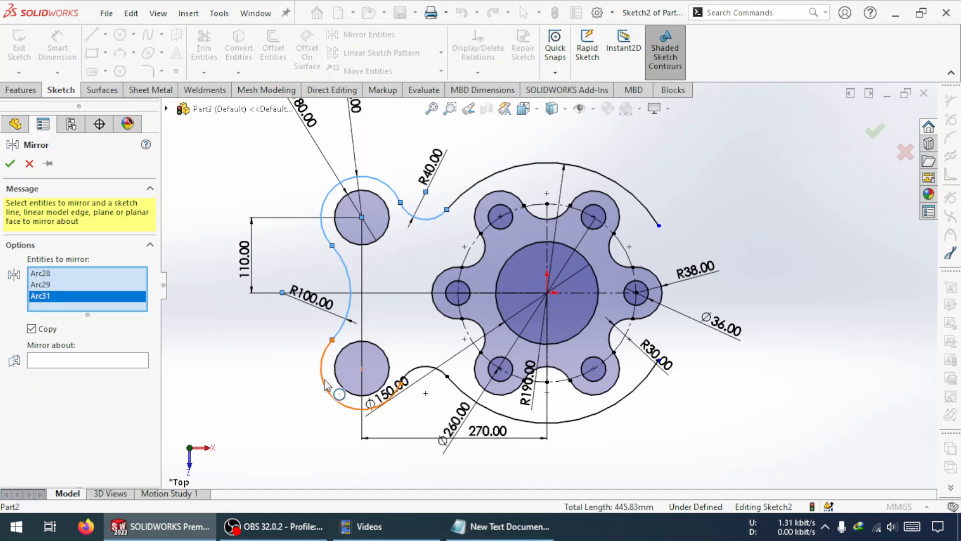
click(345, 397)
click(349, 396)
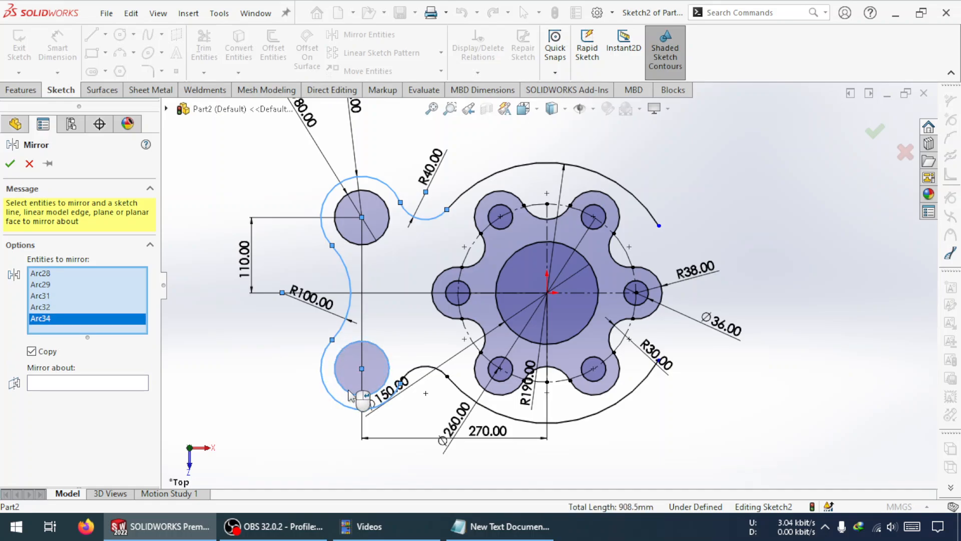
click(383, 242)
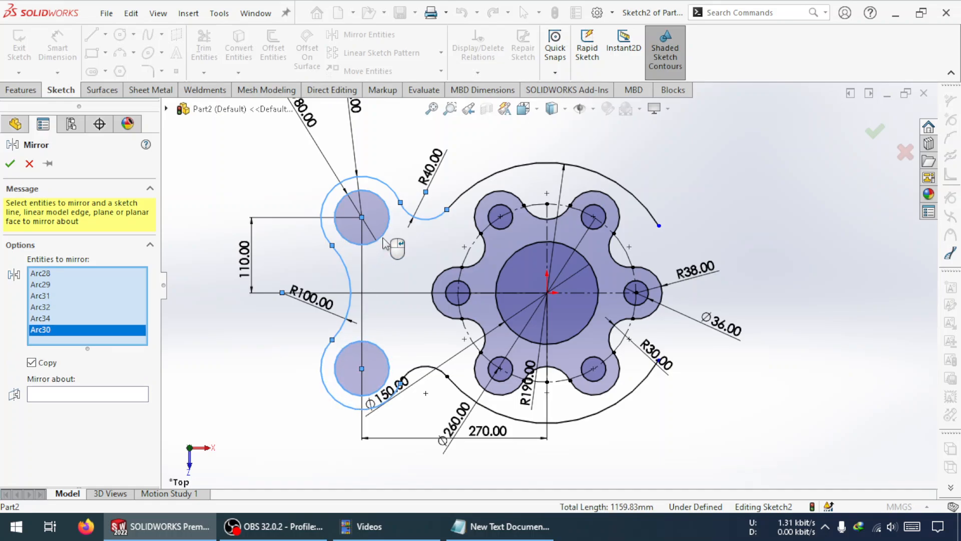
click(129, 394)
click(549, 231)
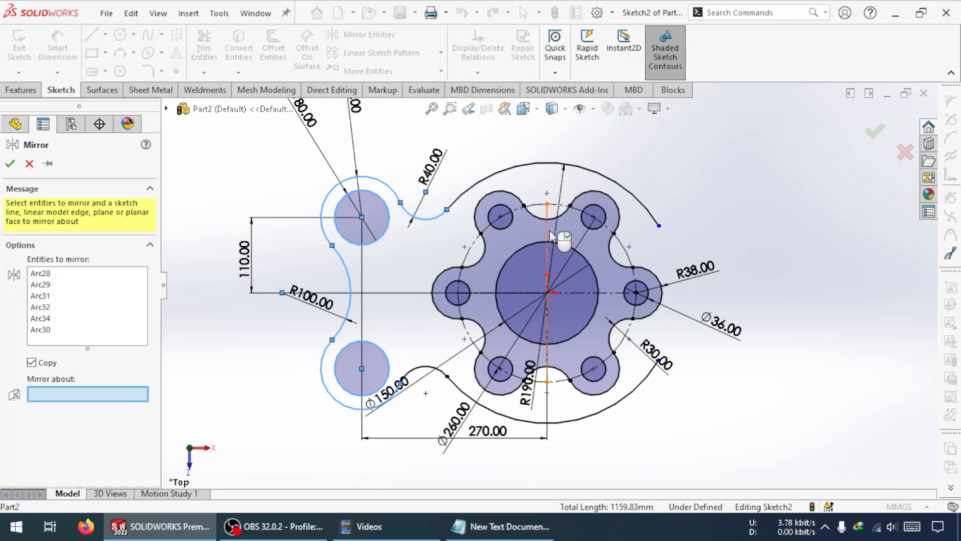
click(10, 163)
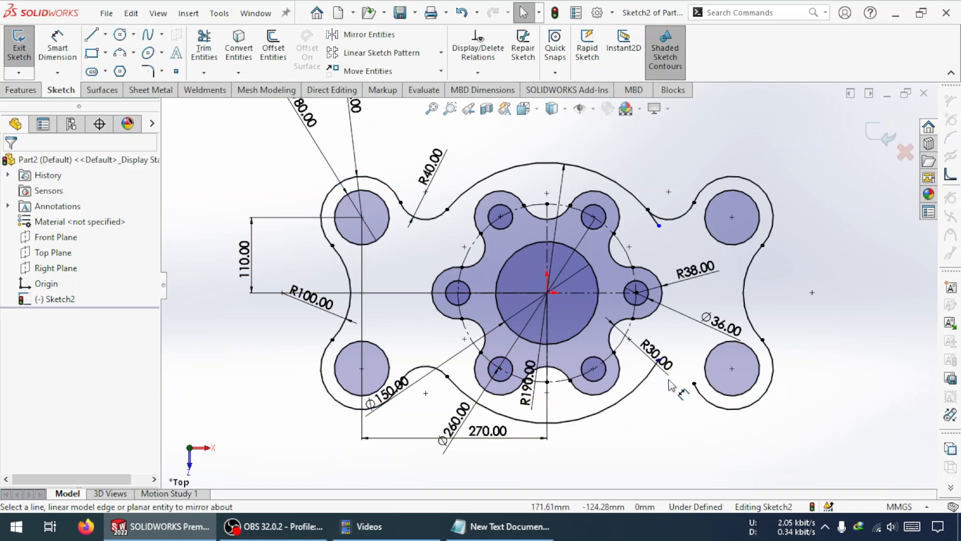
Step: Mirror the lower left R40 arc about the vertical centreline
key(Return)
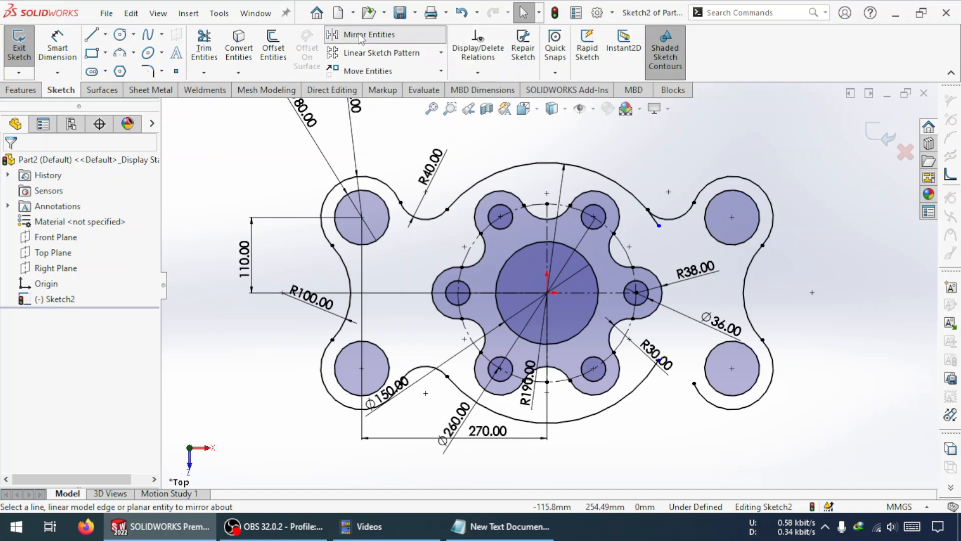
click(438, 370)
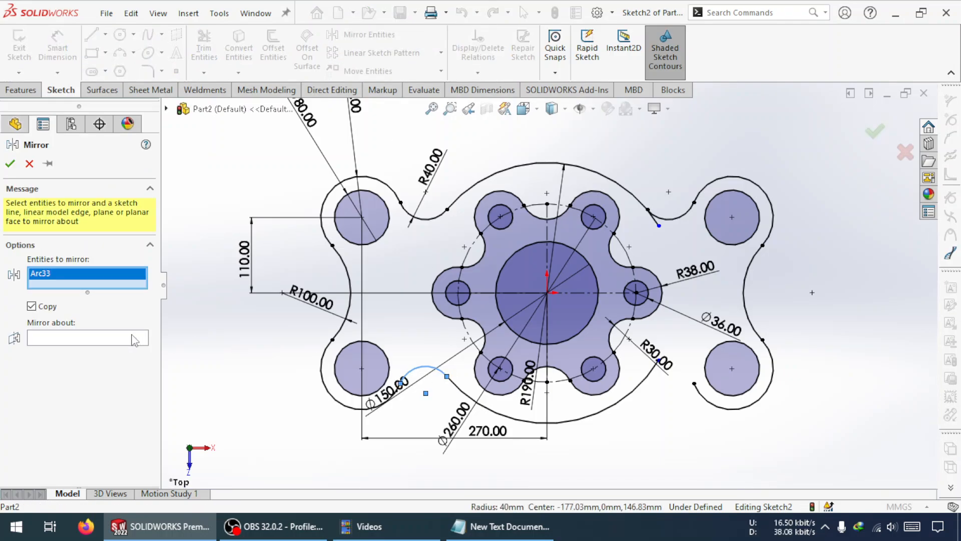
click(135, 339)
click(546, 229)
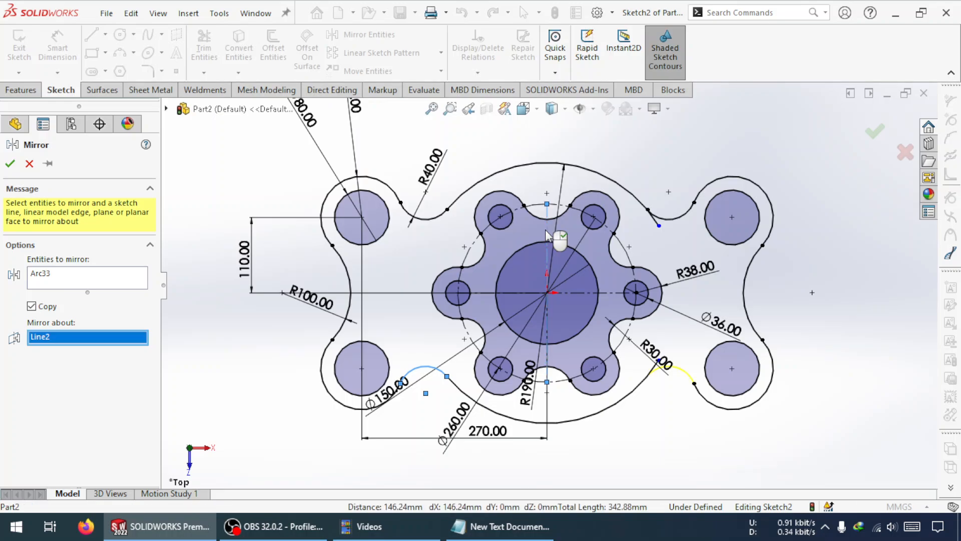
click(13, 170)
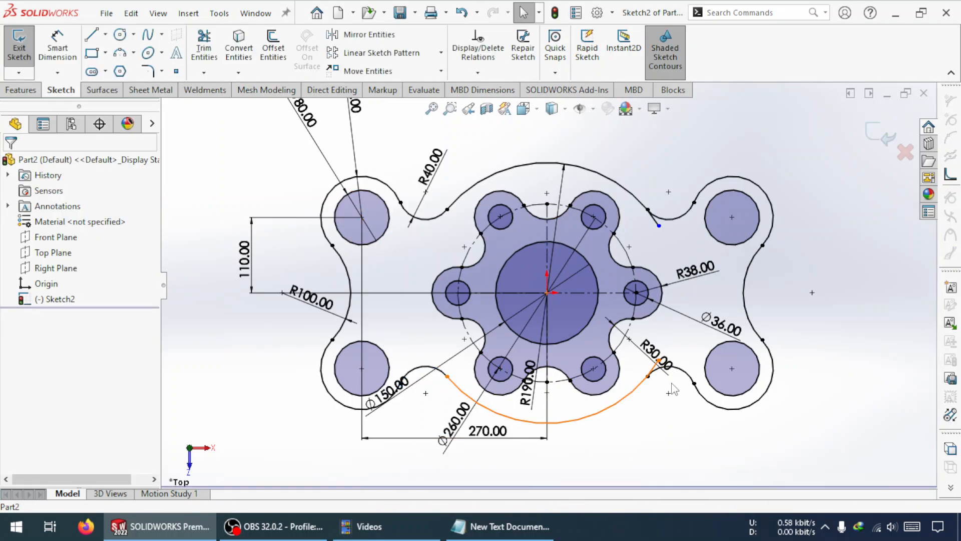
Step: Move the R30 dimension aside and join the lower R190 arc's free right endpoint to the lower right R40 arc's endpoint
scroll(676, 375, down, 5)
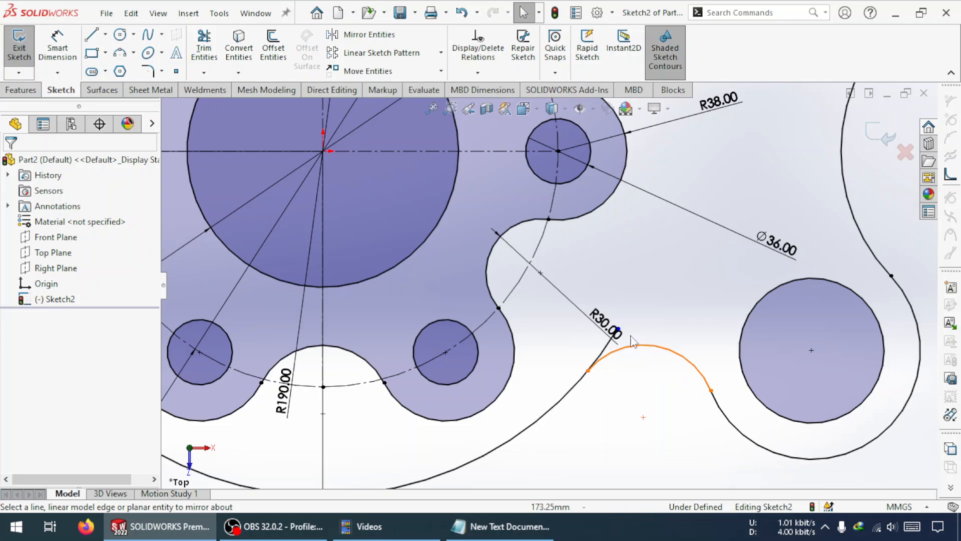
drag(618, 335, 615, 281)
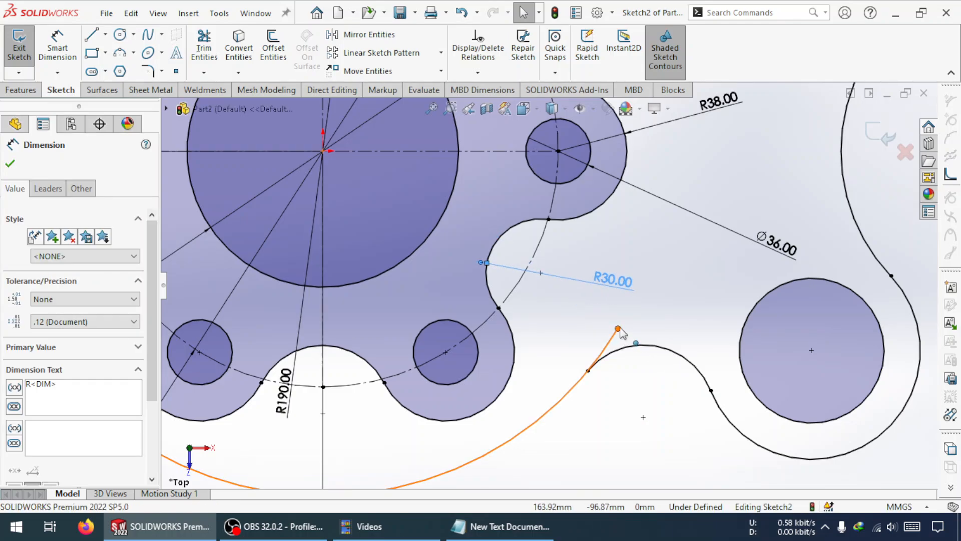
click(592, 365)
drag(594, 368, 588, 372)
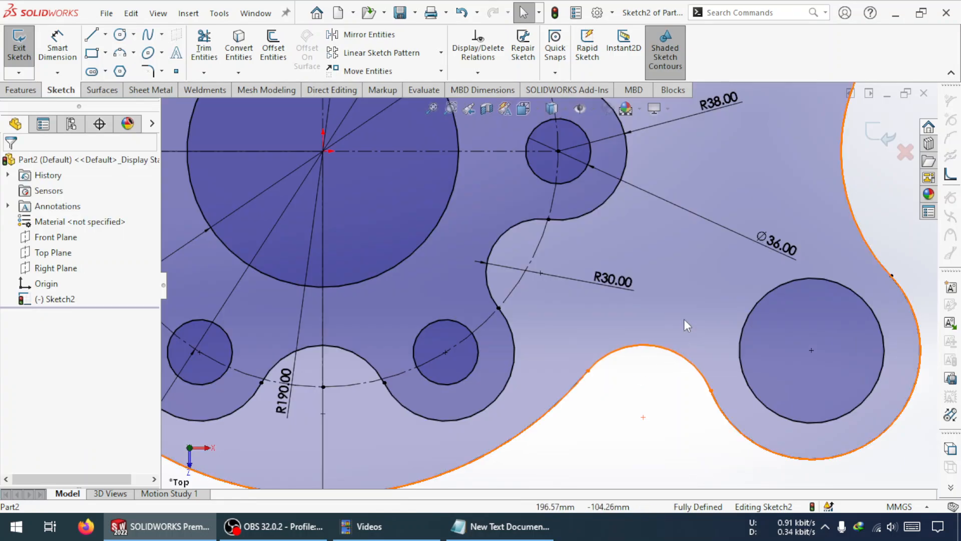
scroll(688, 271, up, 5)
scroll(588, 130, down, 4)
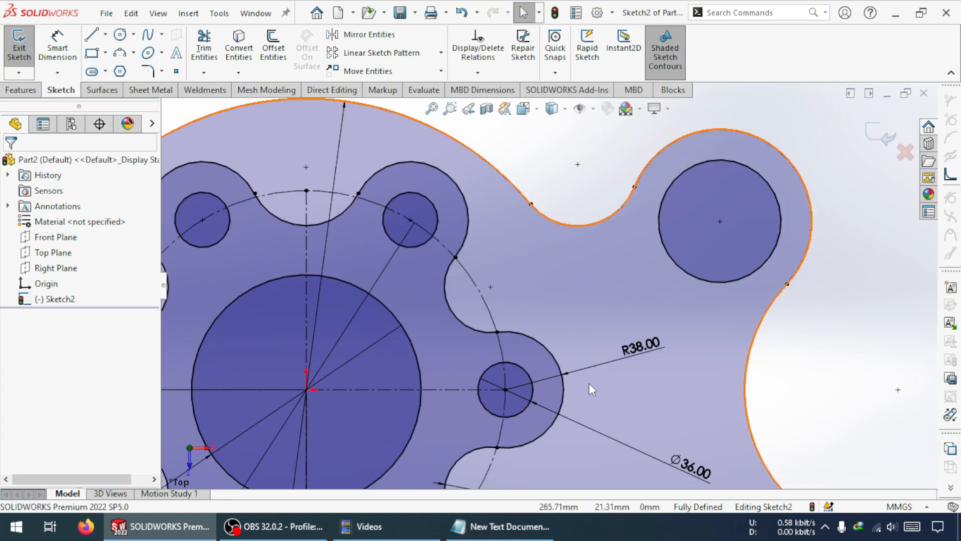
scroll(554, 280, up, 6)
scroll(400, 383, down, 3)
scroll(543, 270, up, 2)
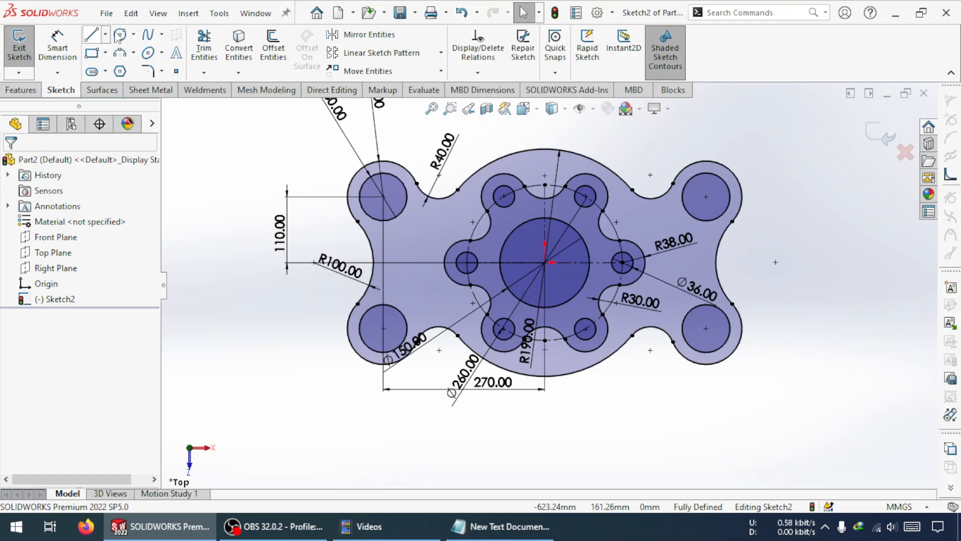
Step: Draw an inner R60 centerpoint arc about the upper left hole's centre, between the endpoints of the outer R60 arc
click(119, 52)
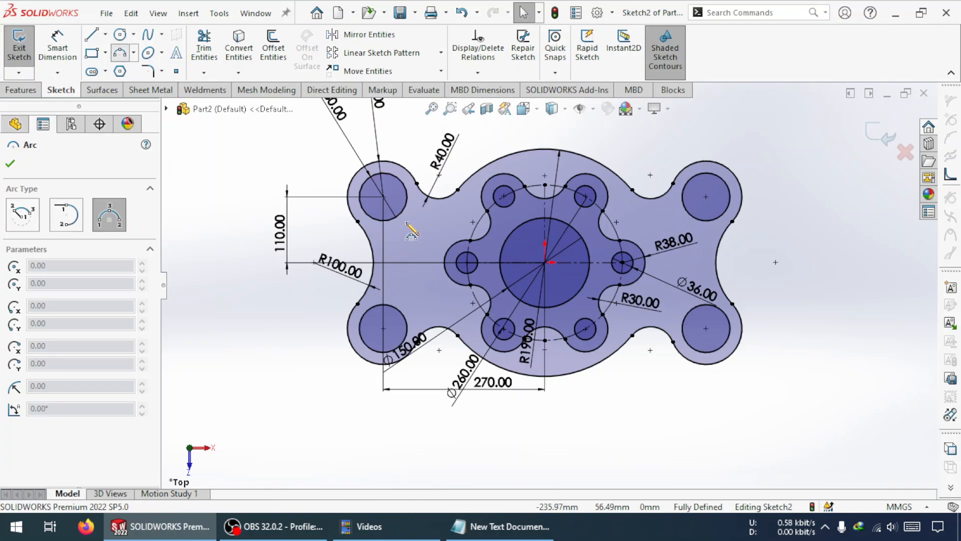
click(135, 53)
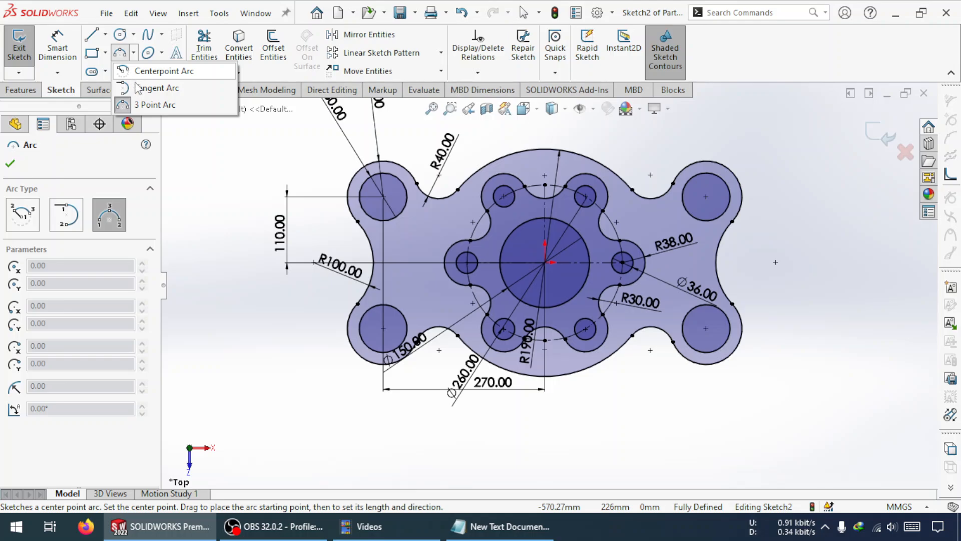
click(150, 71)
click(383, 196)
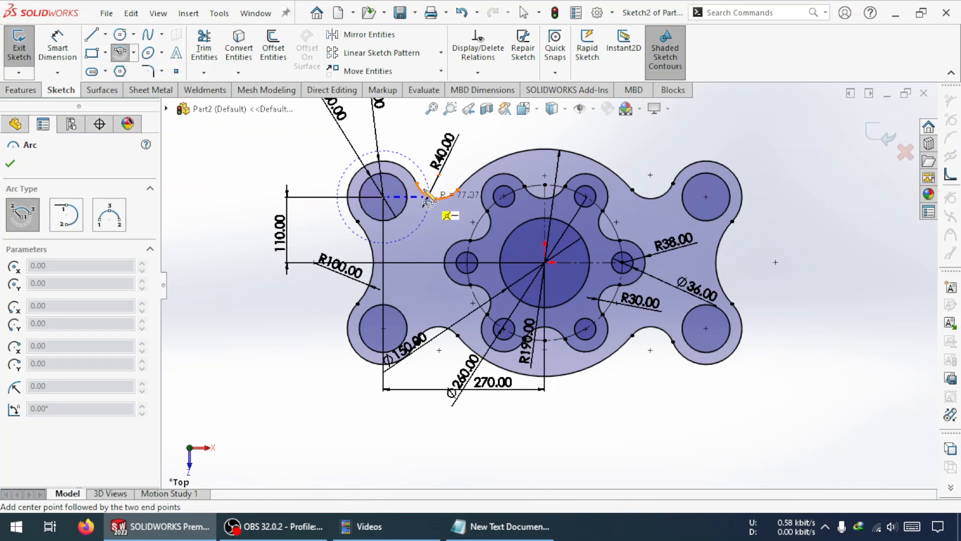
click(420, 196)
click(384, 232)
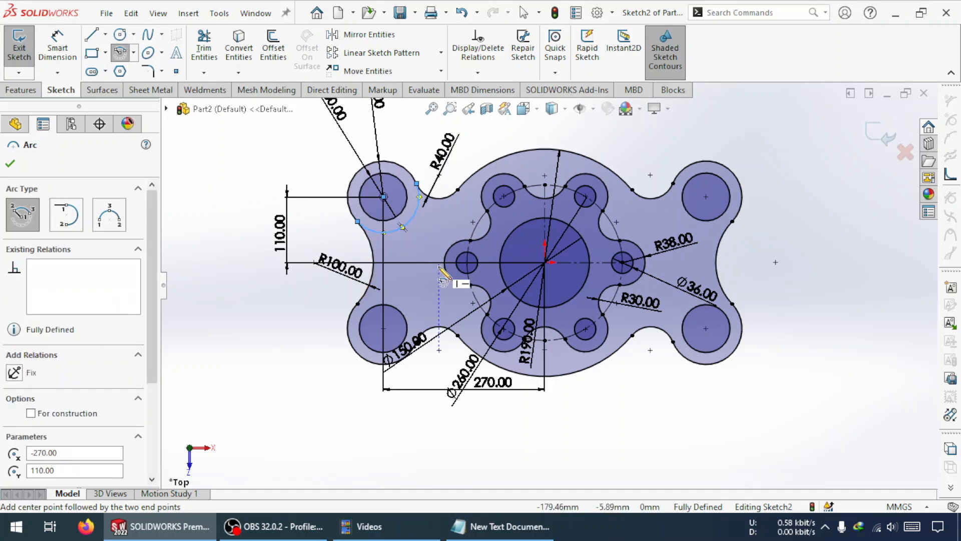
key(Escape)
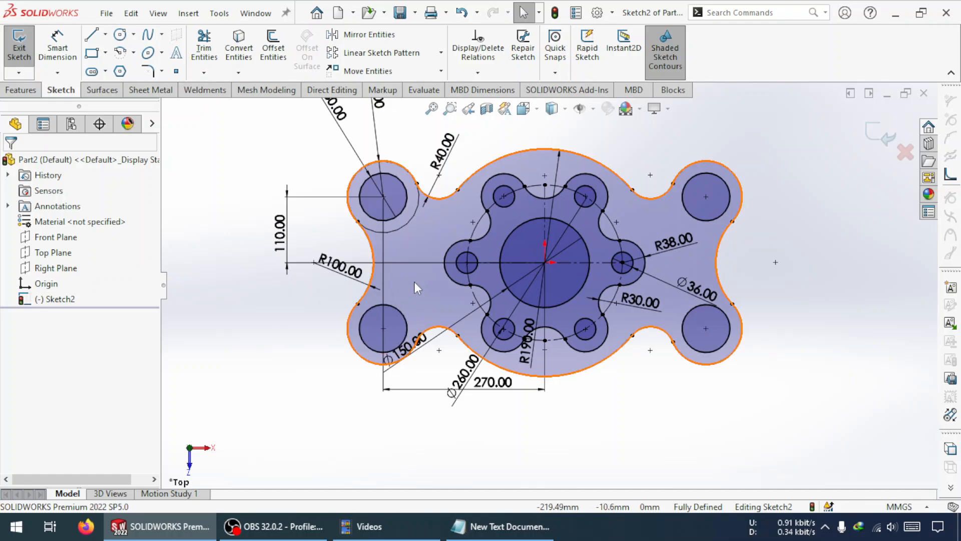
Step: Mirror the upper left inner R60 arc about the horizontal centreline
click(387, 36)
click(599, 262)
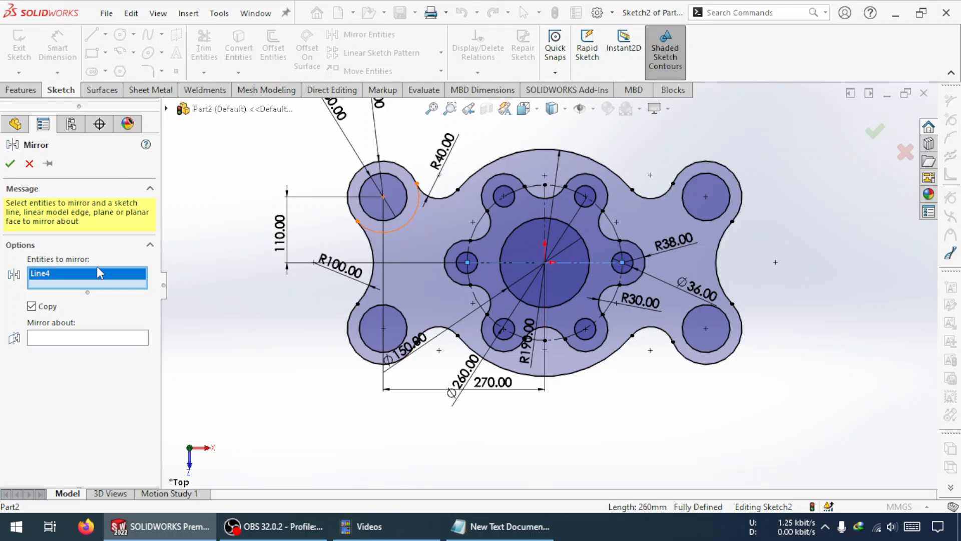
key(Delete)
click(405, 224)
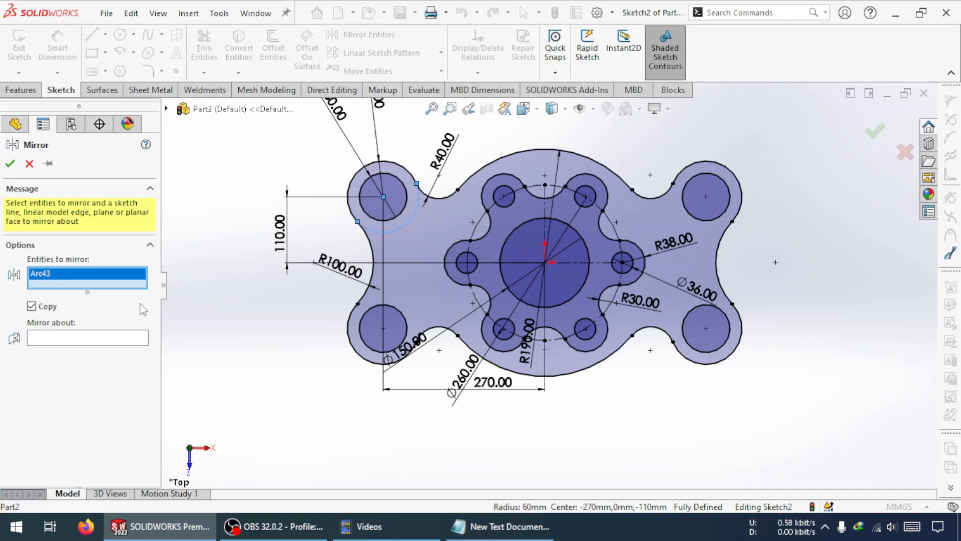
click(88, 337)
click(596, 262)
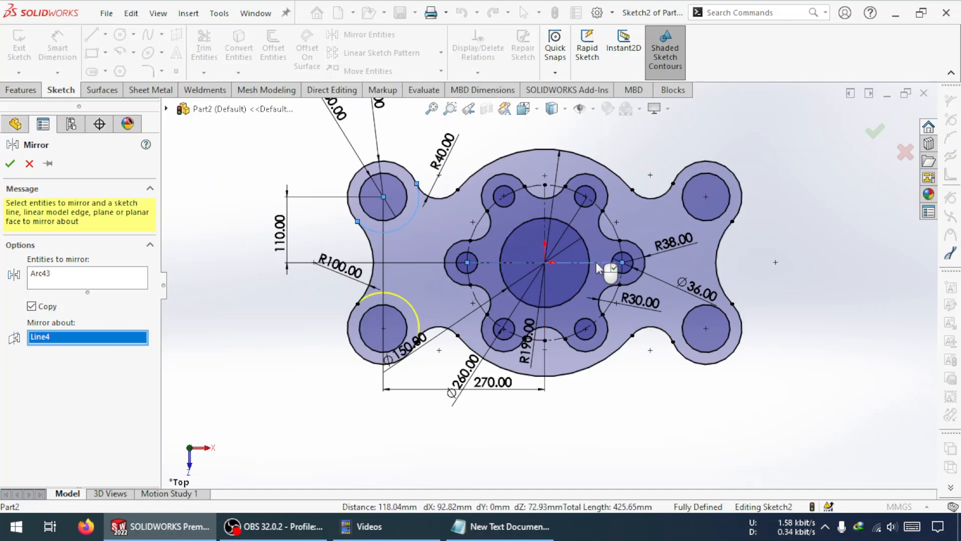
click(10, 164)
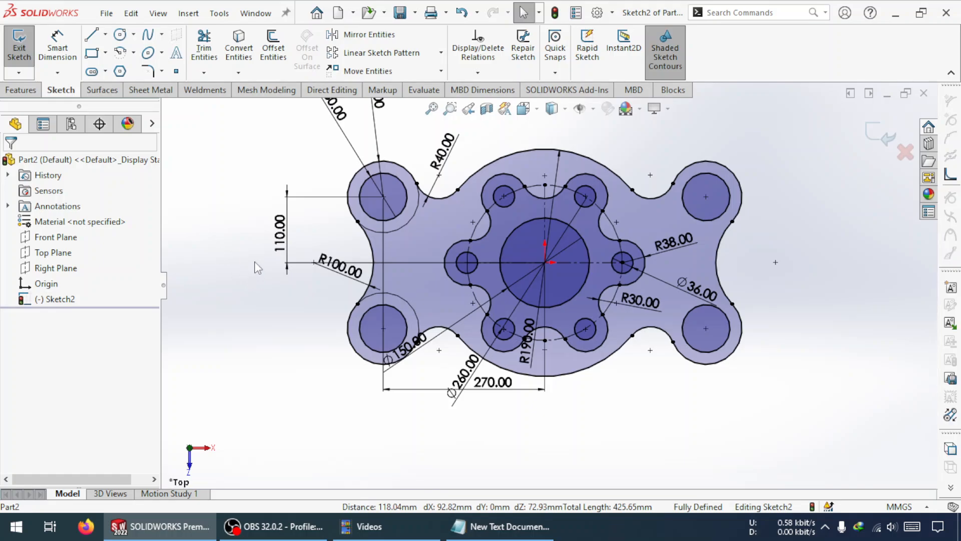
Step: Mirror both left inner R60 arcs about the vertical centreline
click(378, 39)
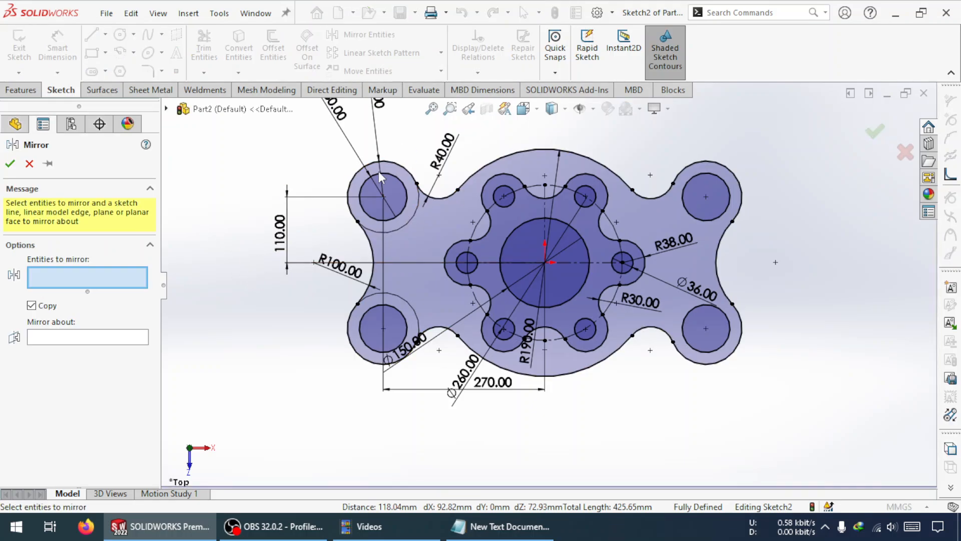
click(418, 217)
click(409, 302)
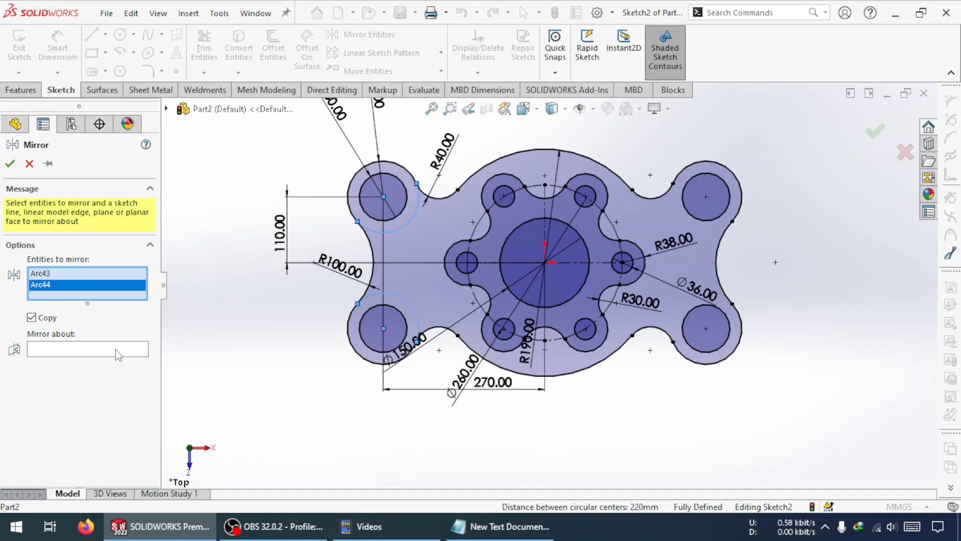
click(544, 208)
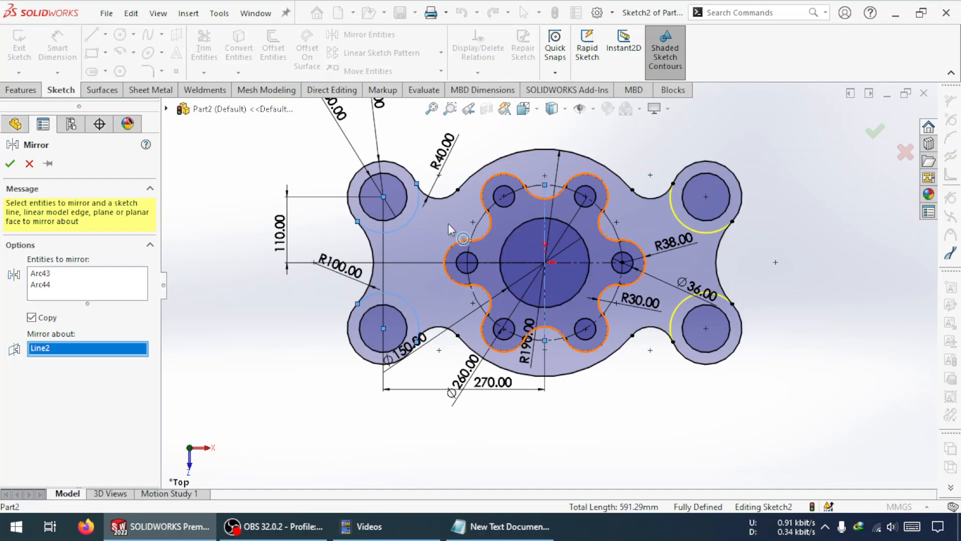
click(10, 163)
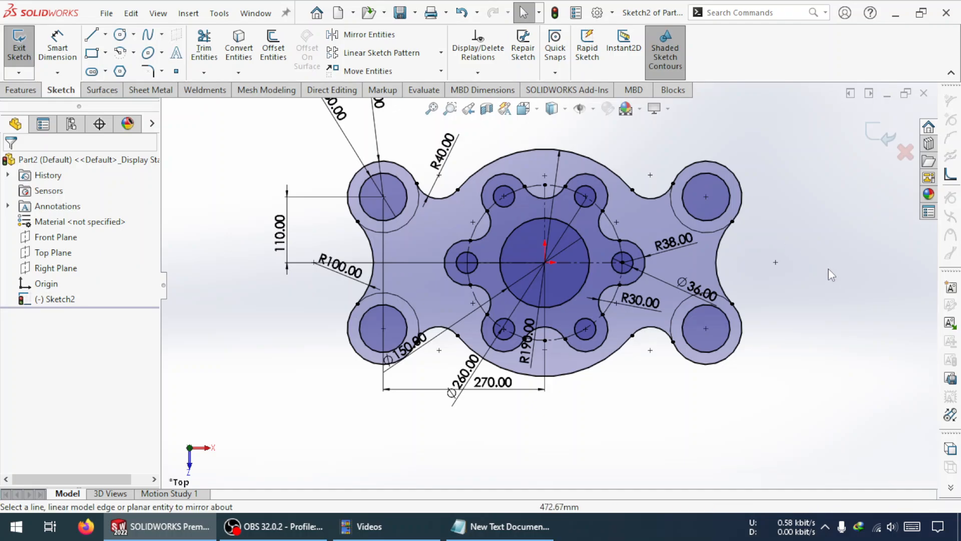
Step: Draw a three-point arc from the upper left 80 mm circle to the lower left one, bulging toward the part's centre
scroll(766, 285, down, 1)
scroll(762, 293, down, 1)
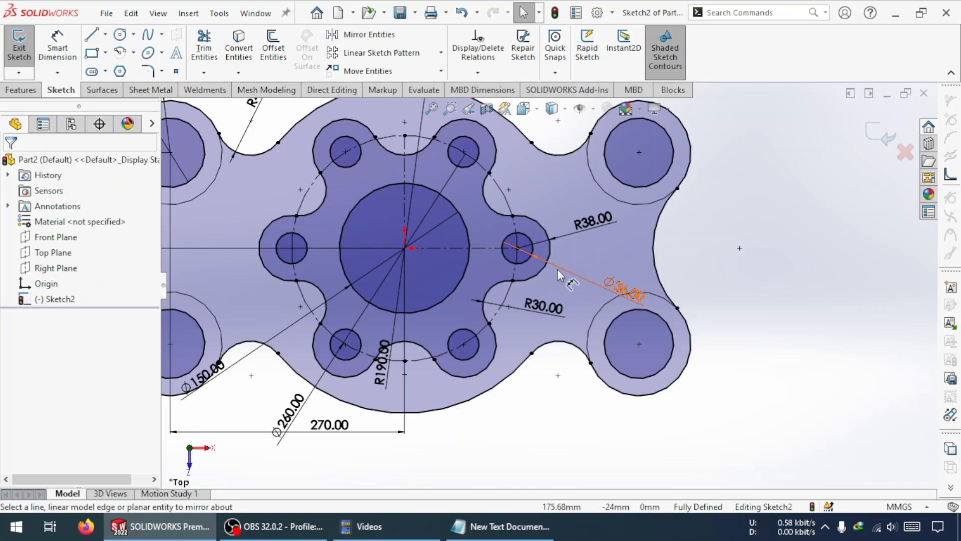
scroll(316, 230, up, 2)
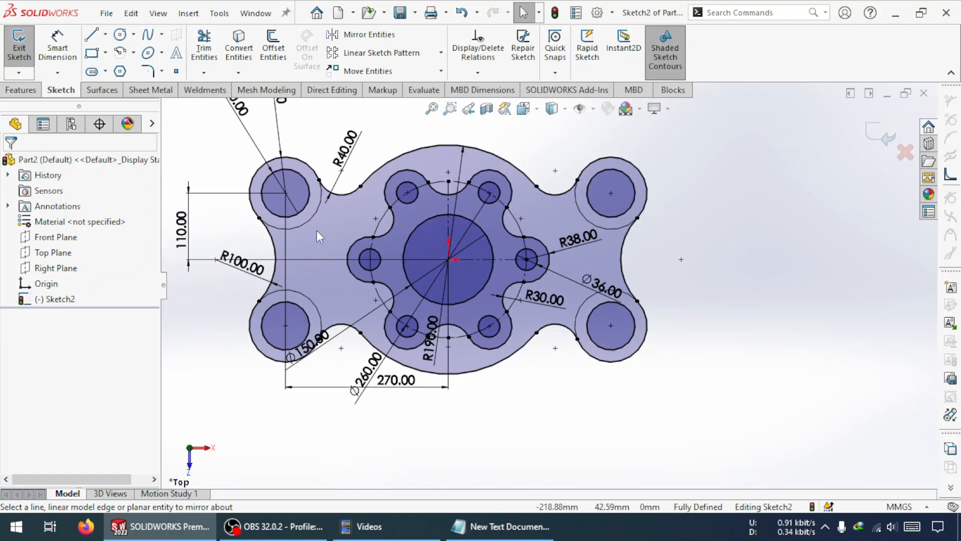
scroll(313, 300, down, 2)
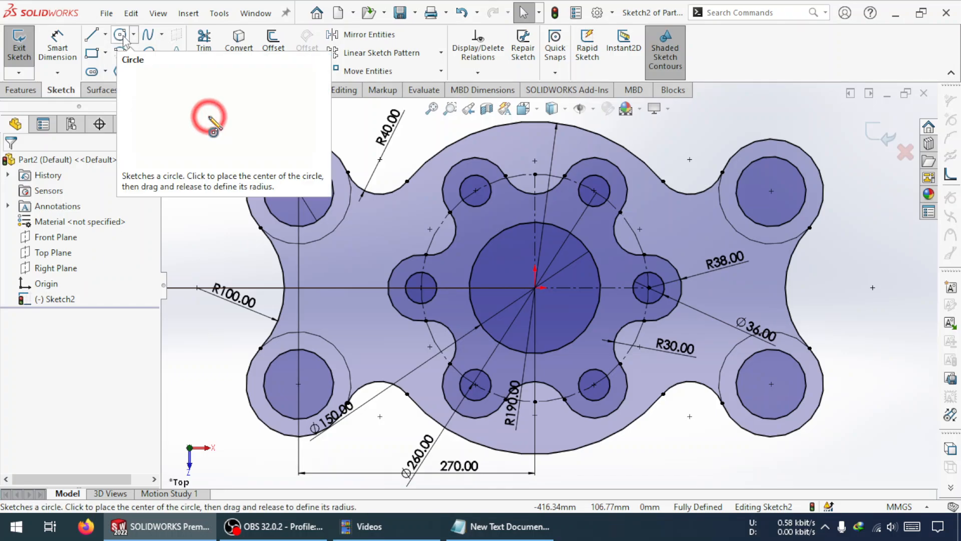
click(134, 53)
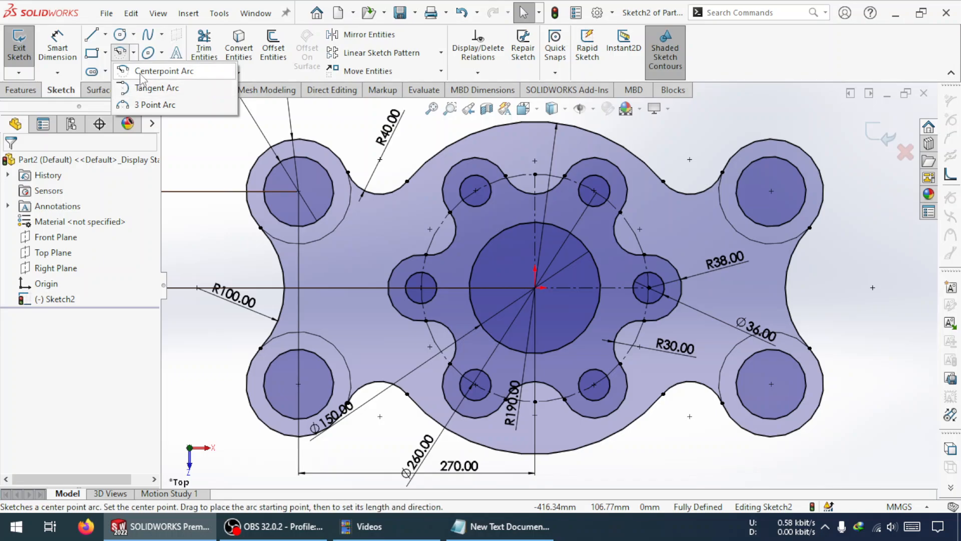
click(143, 72)
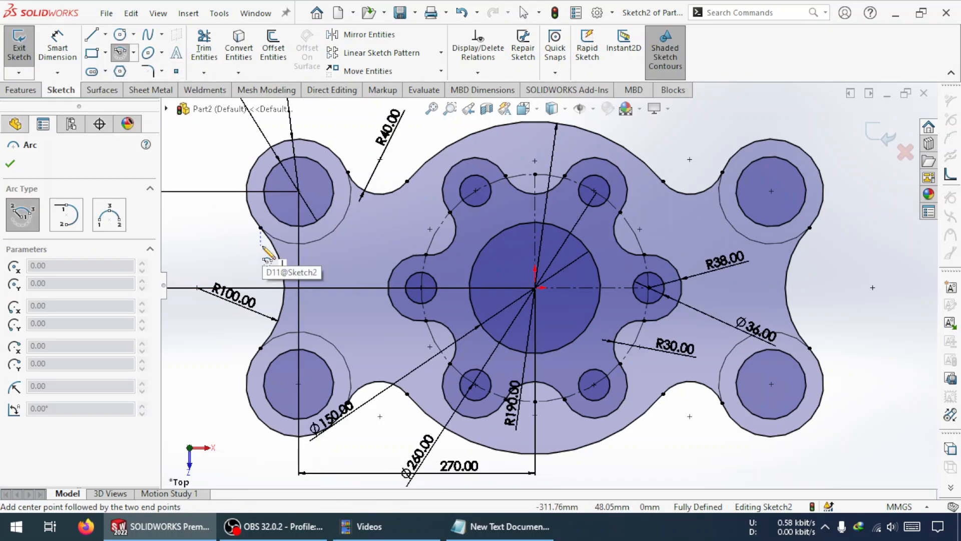
click(135, 52)
click(144, 104)
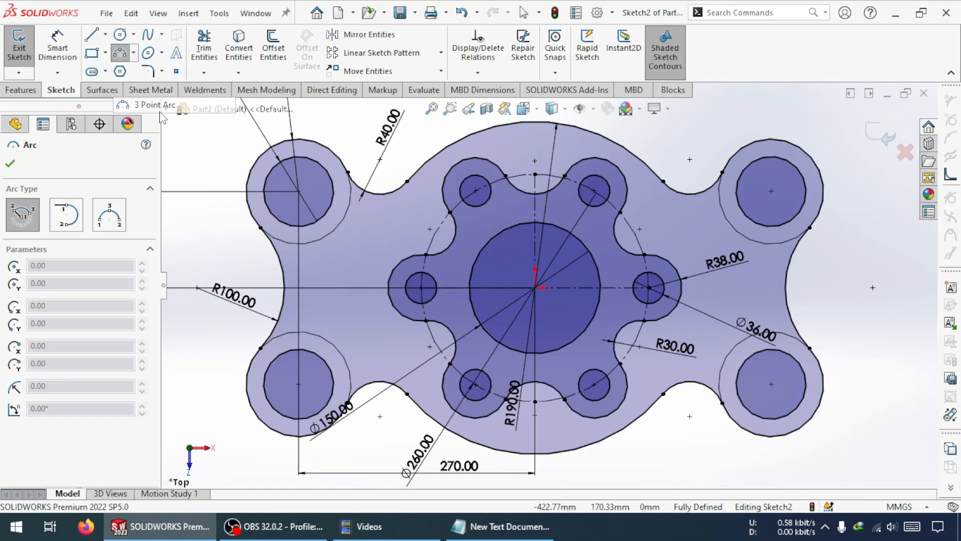
click(286, 223)
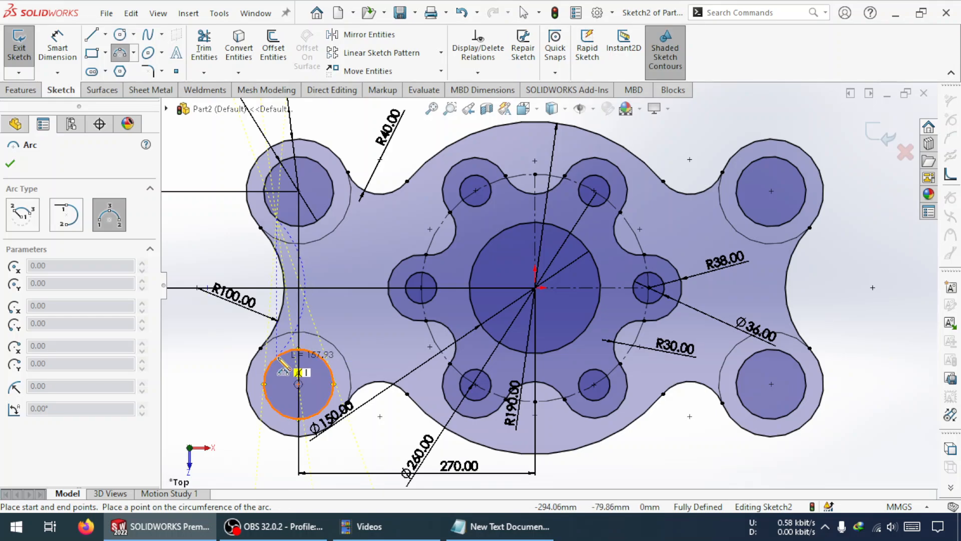
click(277, 356)
click(298, 288)
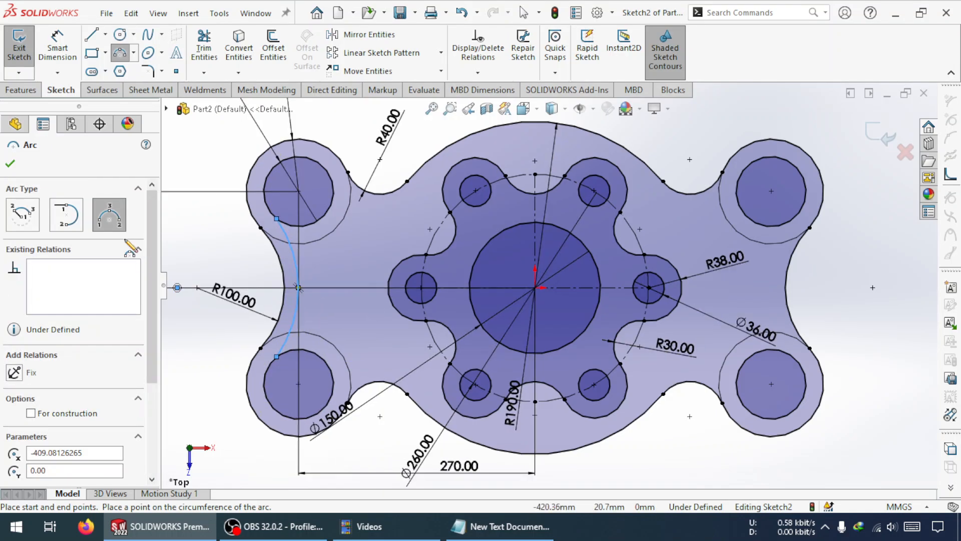
click(10, 163)
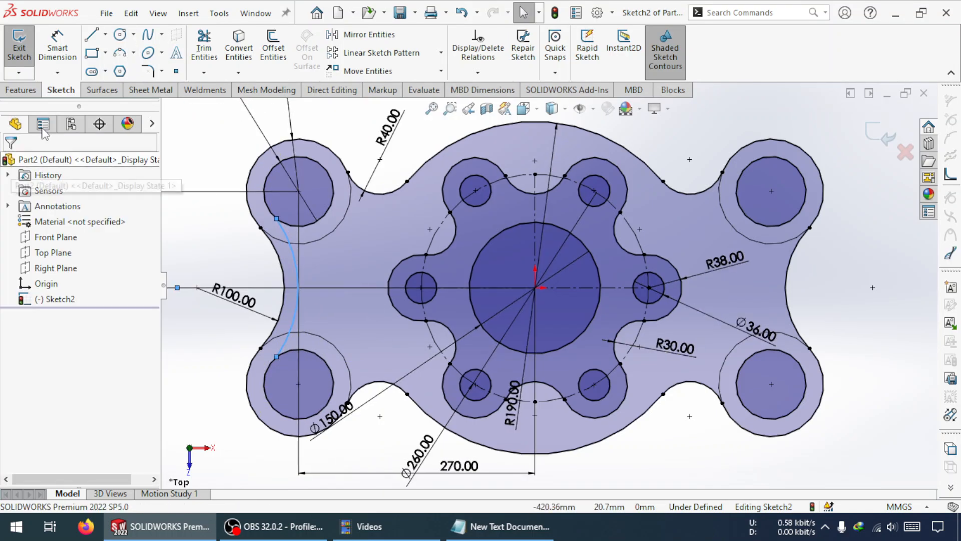
Step: Dimension the new arc between the left holes with a radius of 120 mm
click(295, 289)
double_click(207, 243)
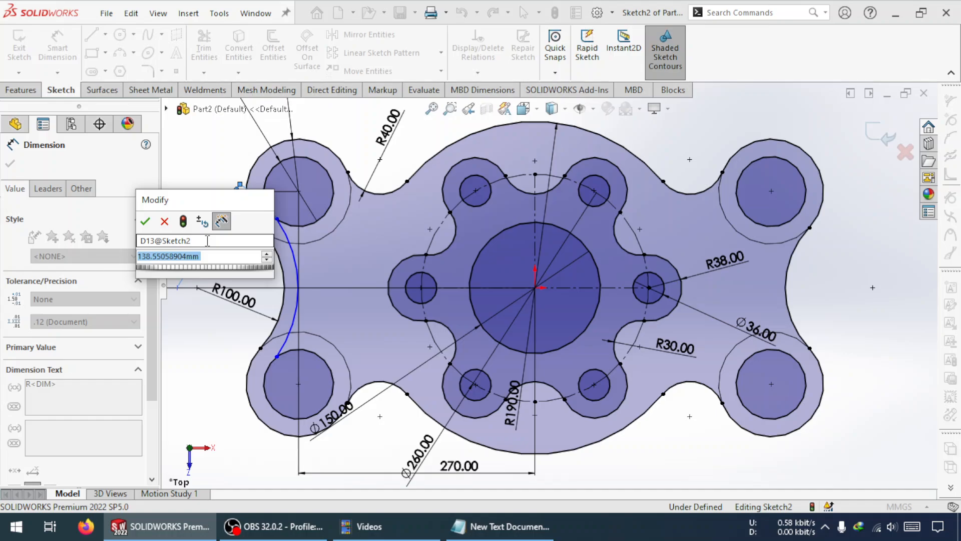
text(120)
key(Return)
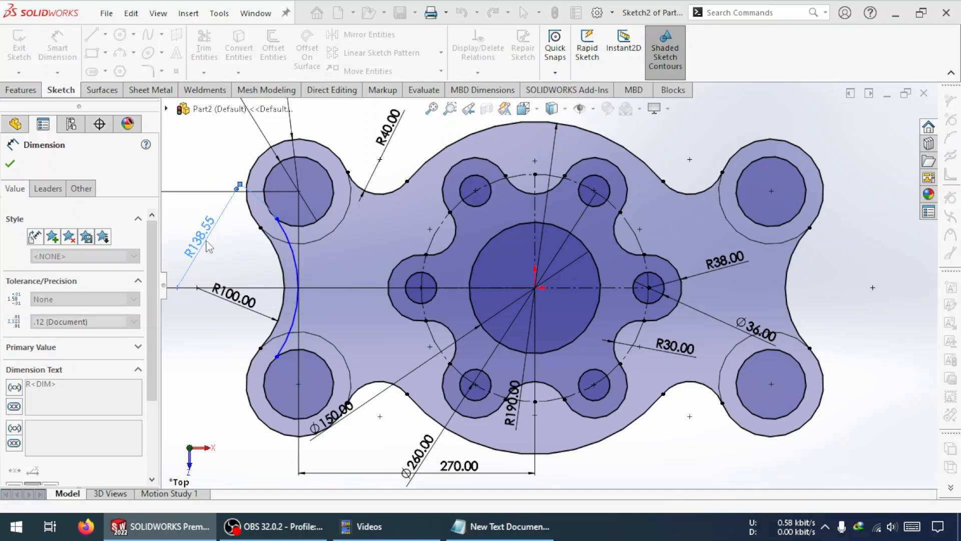
key(Escape)
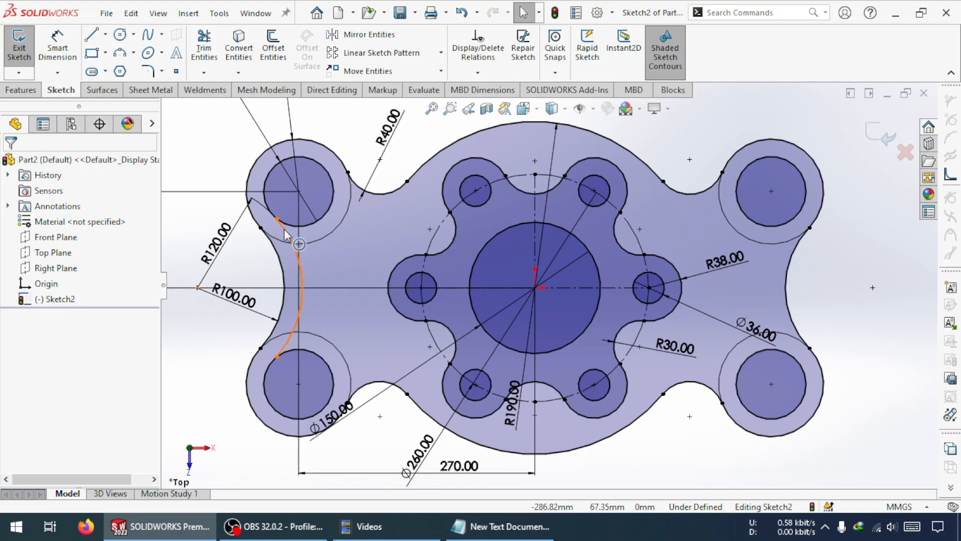
Step: Make the R120 arc tangent to both the upper left and lower left 80 mm circles
click(274, 214)
ctrl+click(250, 210)
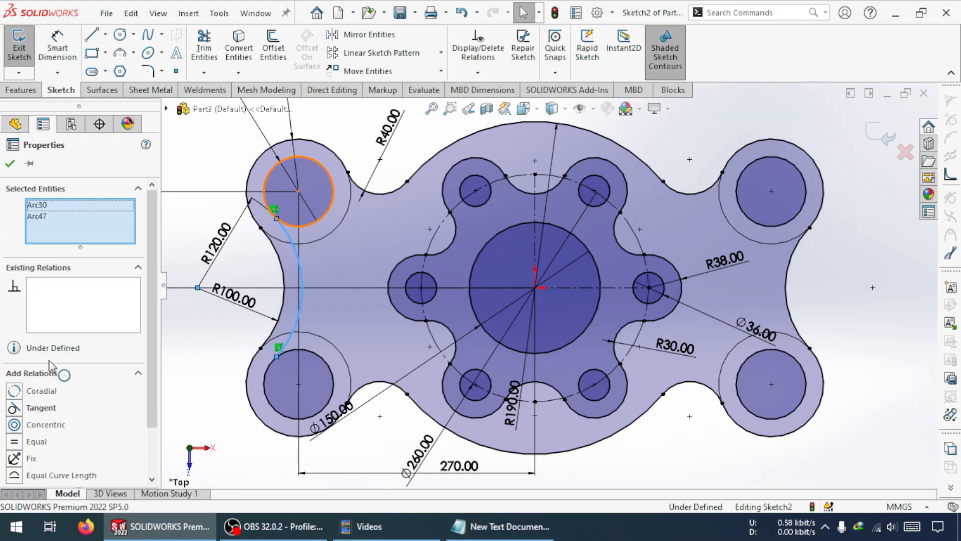
click(14, 409)
key(Escape)
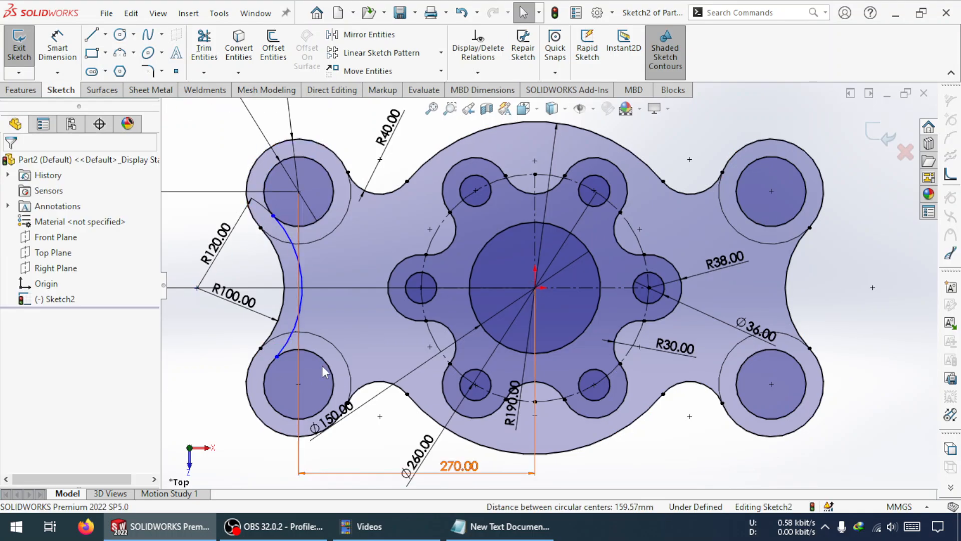
click(285, 343)
ctrl+click(256, 371)
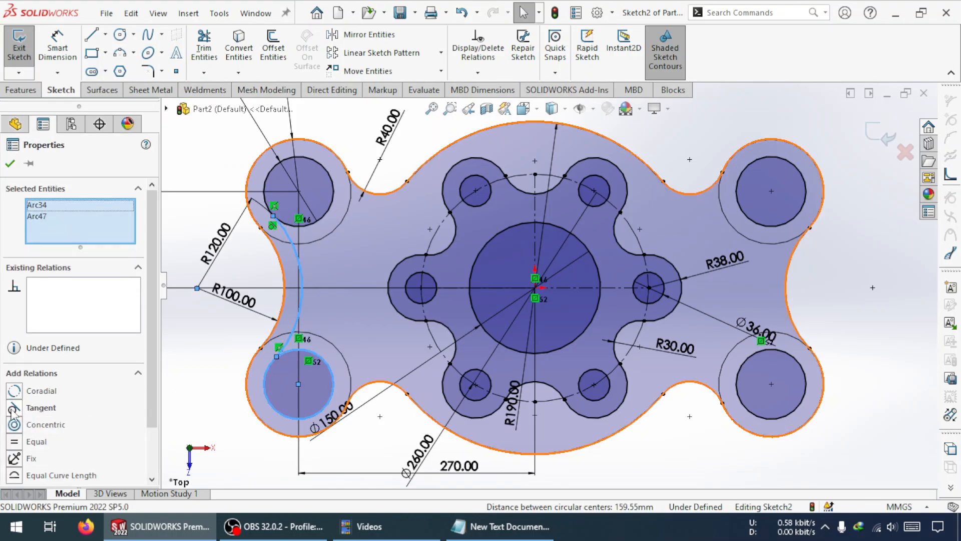
click(15, 410)
key(Escape)
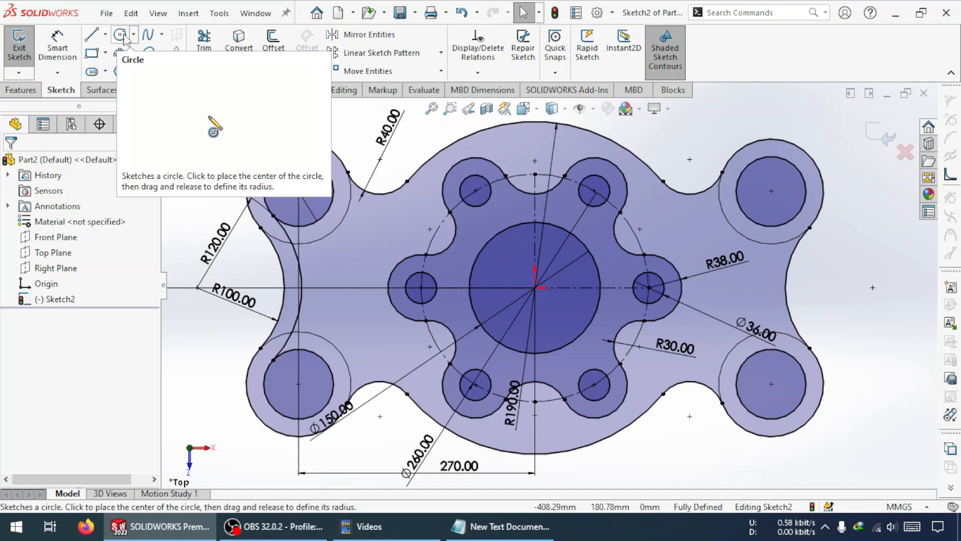
Step: Trim the ends of both left inner R60 arcs that extend outside the R120 arc
click(204, 42)
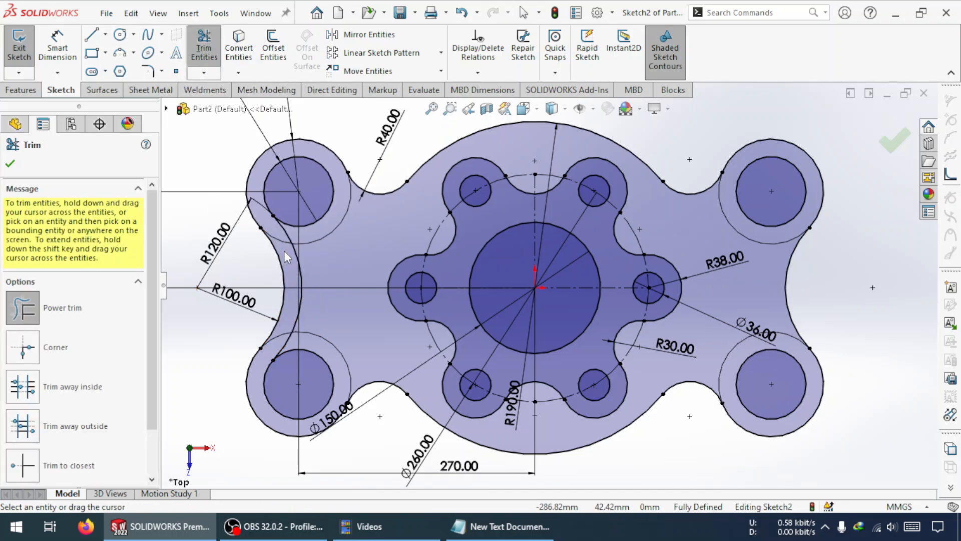
drag(284, 250, 283, 236)
drag(272, 347, 256, 357)
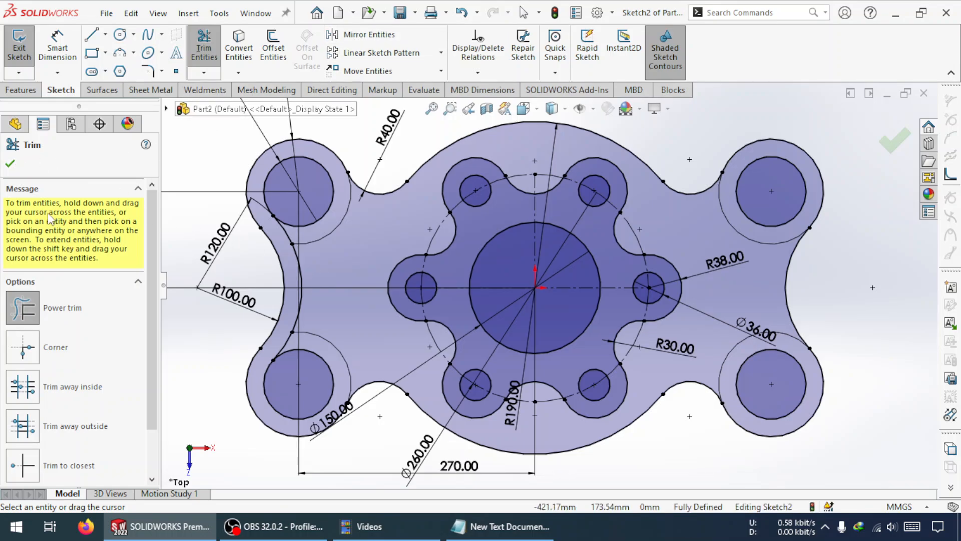
Step: Mirror the left R120 arc about the vertical centreline
click(419, 33)
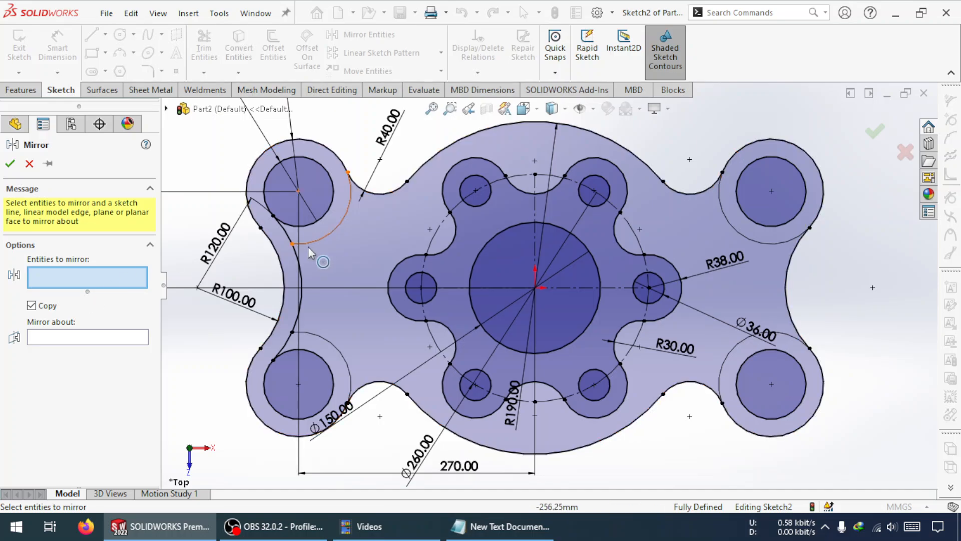
click(302, 272)
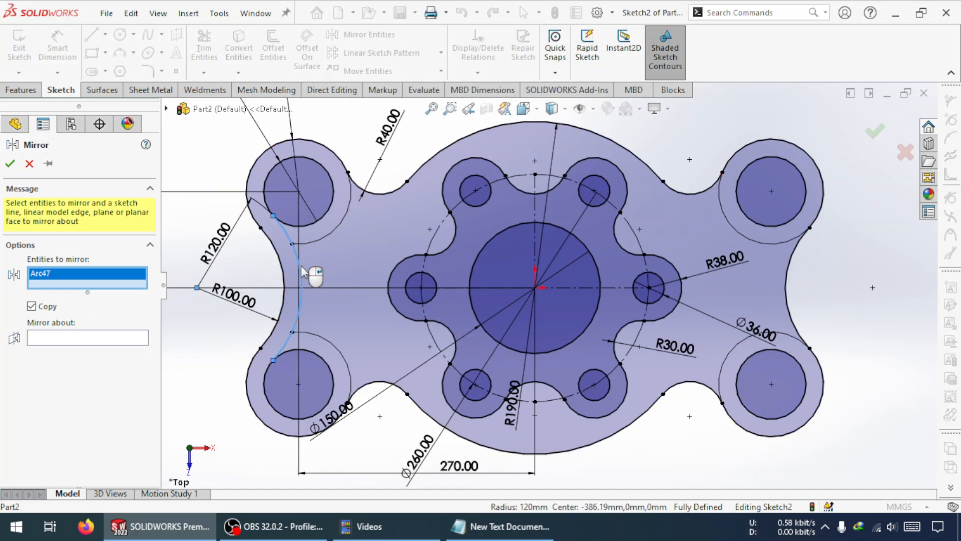
click(78, 339)
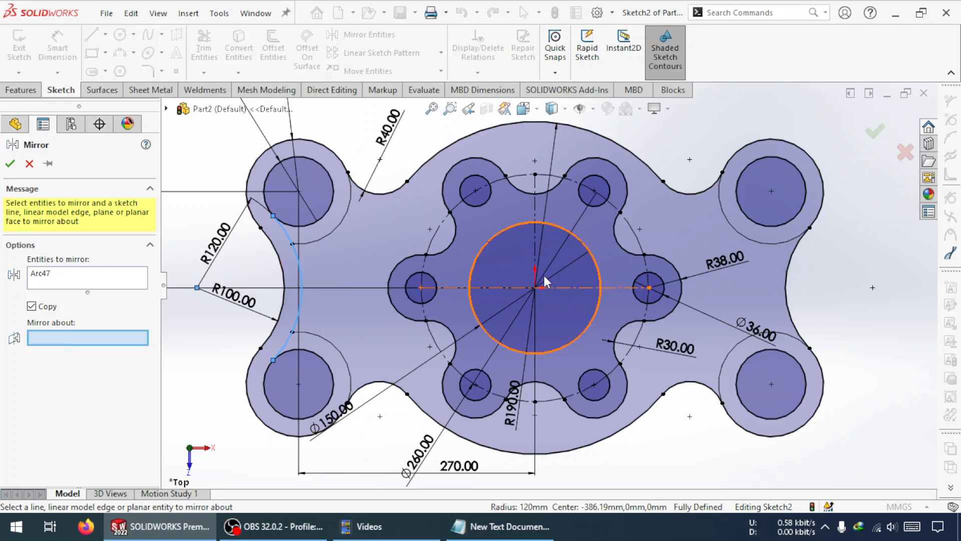
click(535, 211)
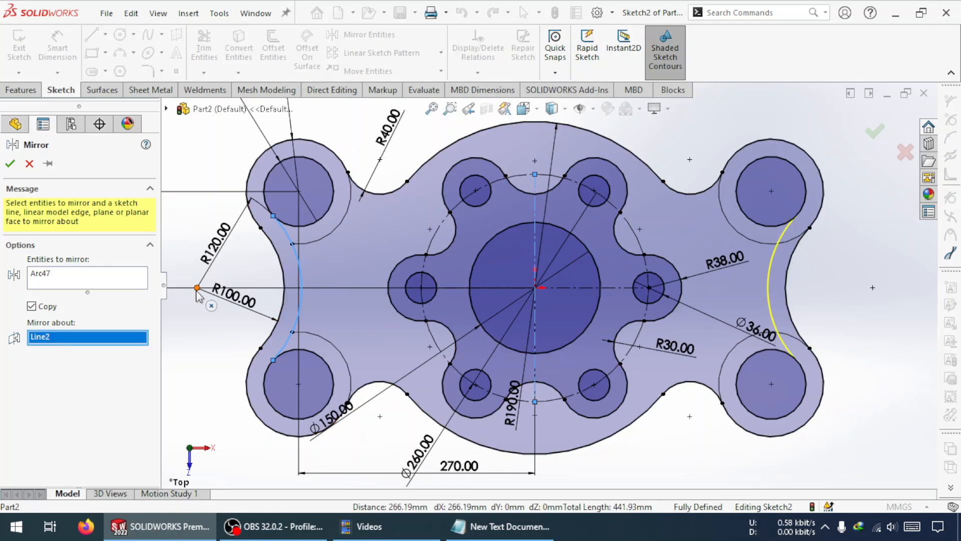
click(12, 165)
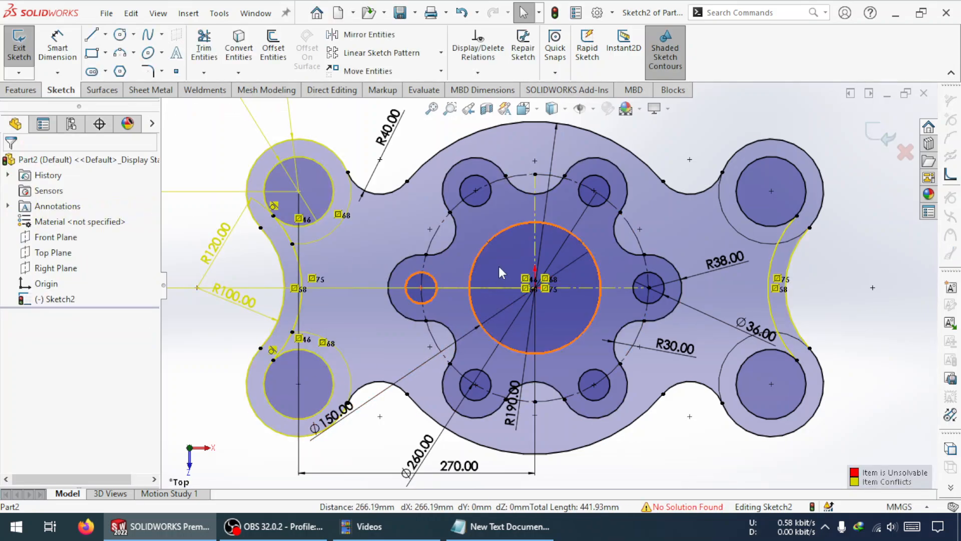
Step: Trim the ends of both right inner R60 arcs that extend outside the mirrored R120 arc
click(213, 45)
scroll(851, 246, down, 3)
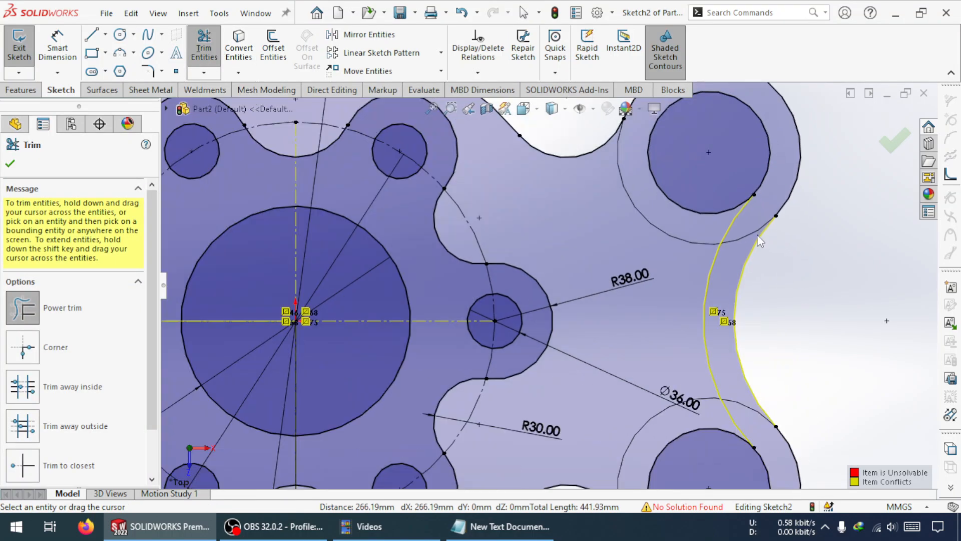
mouse_move(735, 260)
mouse_down()
mouse_move(748, 233)
mouse_move(726, 407)
mouse_up()
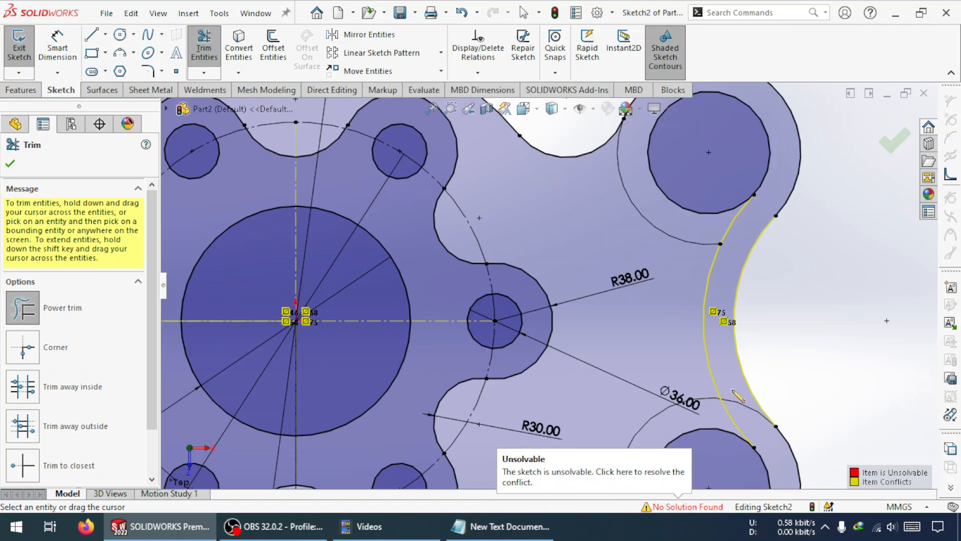
scroll(555, 298, up, 3)
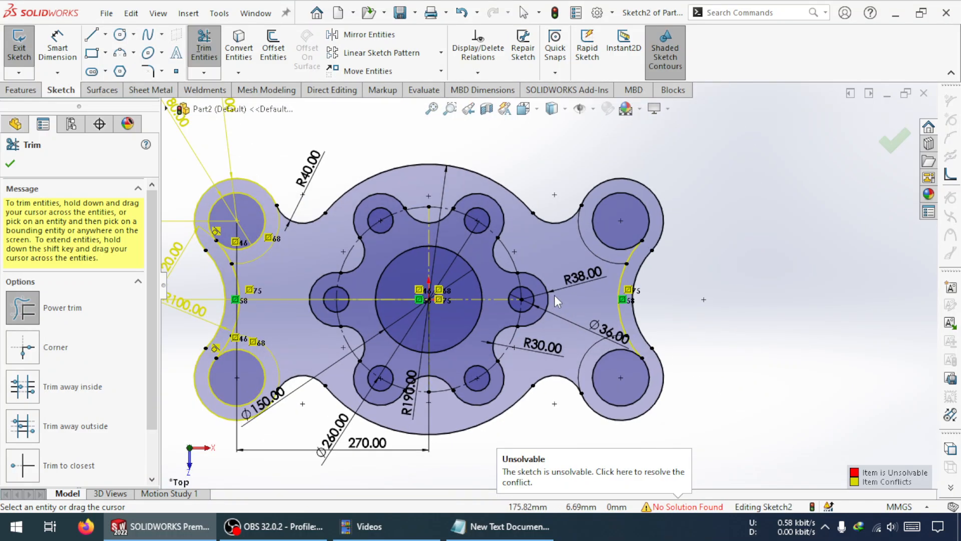
scroll(555, 296, down, 2)
key(Escape)
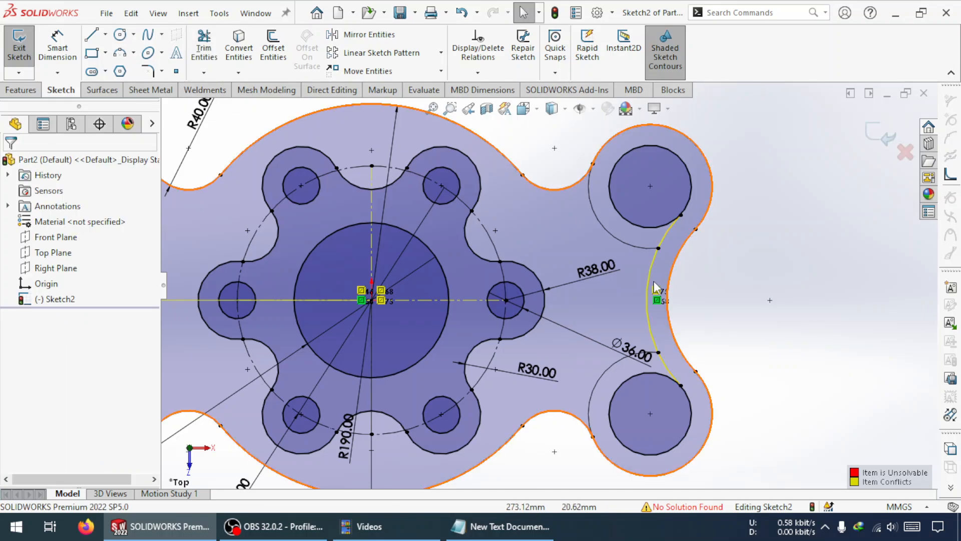
Step: Delete the conflicting symmetric relations from the mirrored outer R100 arc and inner R120 arc on the right side
click(657, 294)
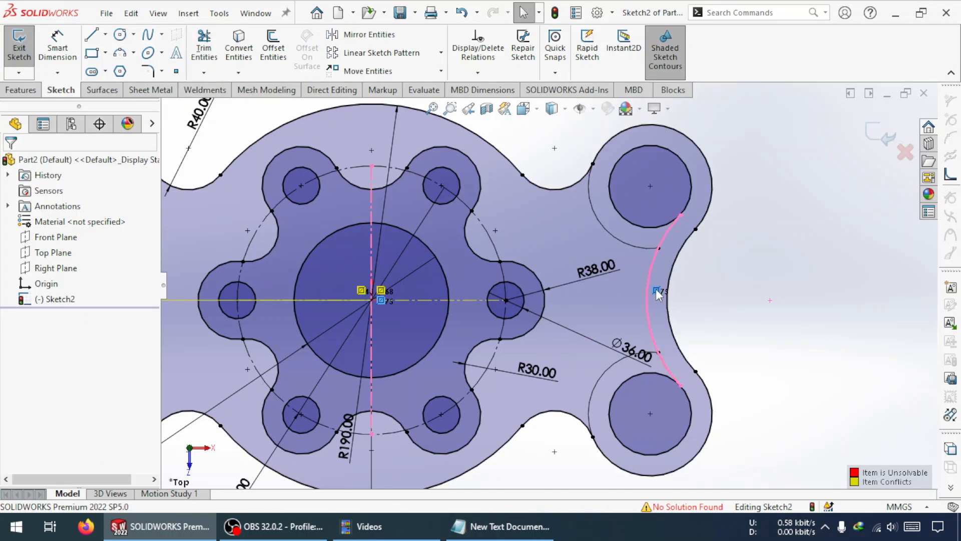
key(Delete)
click(770, 300)
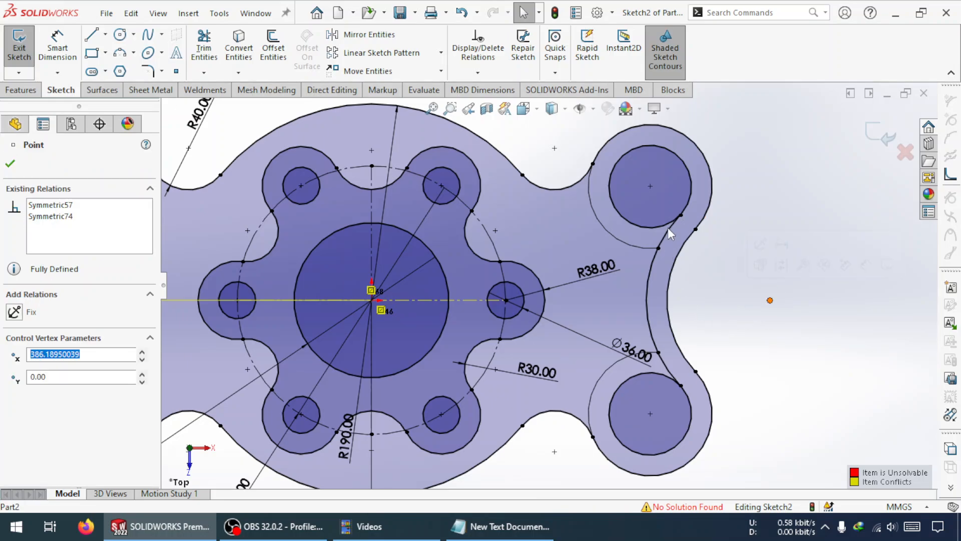
key(Escape)
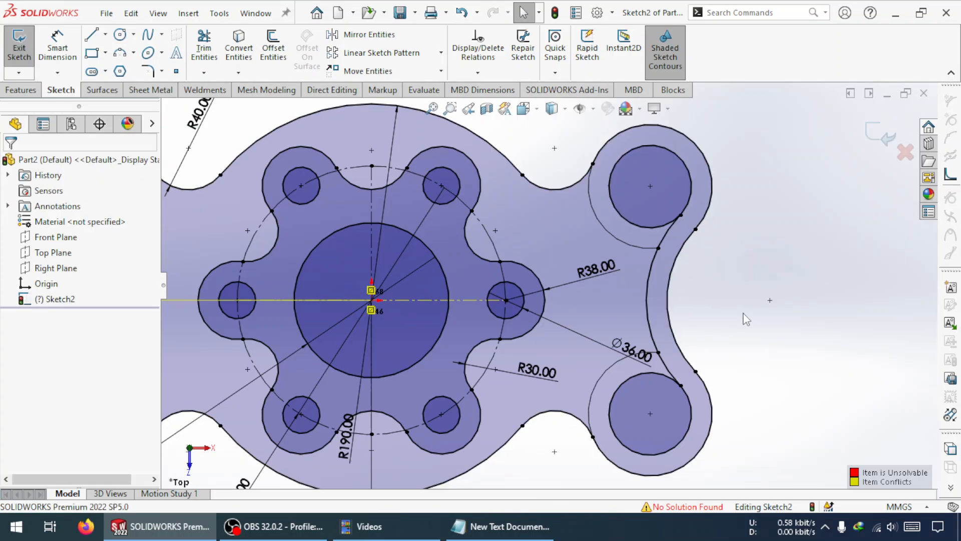
click(648, 293)
click(715, 323)
Step: Delete the tangent relations between the left R120 arc and the upper and lower left 80 mm circles
scroll(408, 303, up, 5)
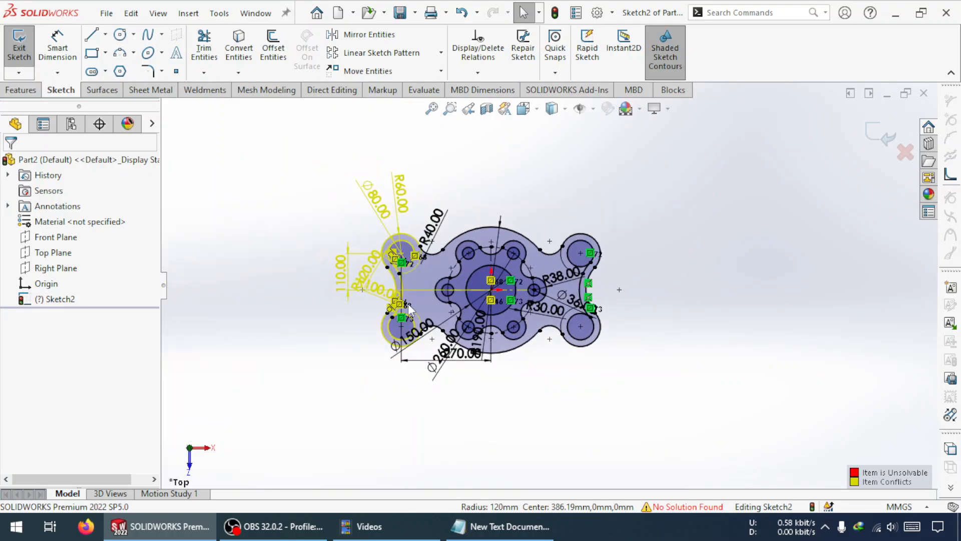
scroll(377, 273, down, 7)
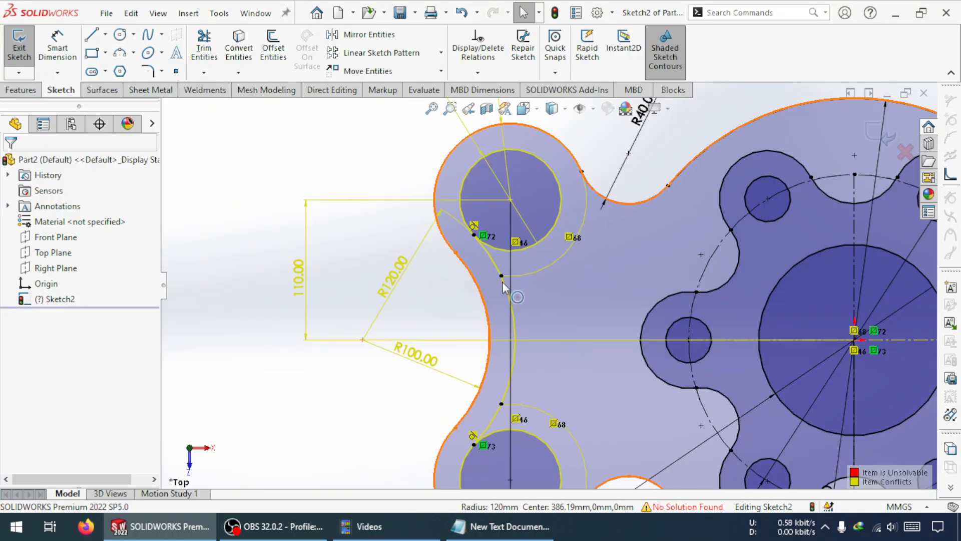
click(475, 226)
key(Delete)
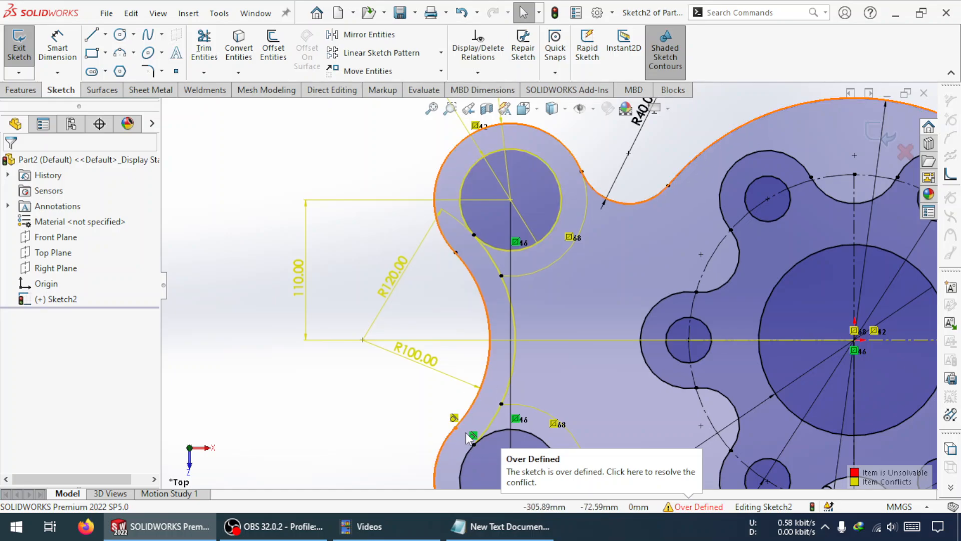
click(473, 435)
key(Delete)
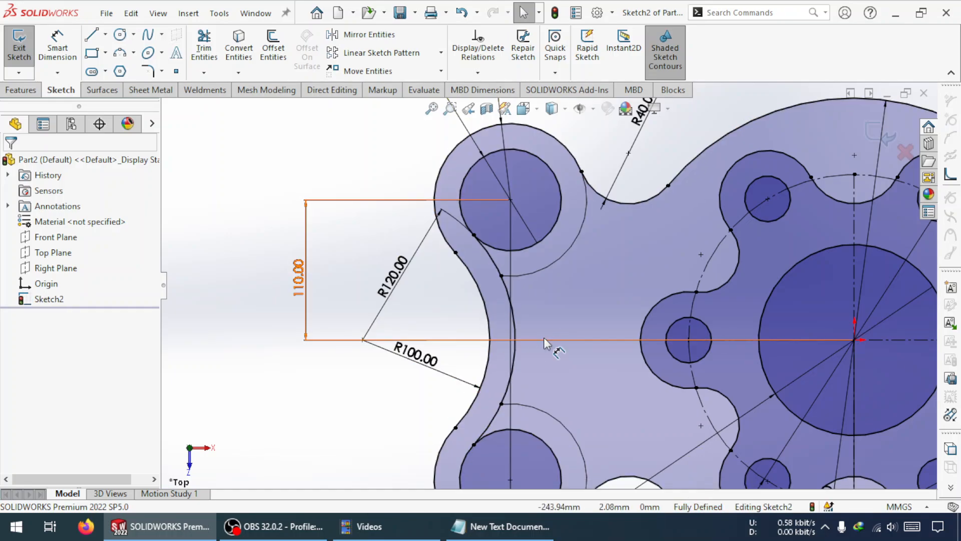
Step: Reposition the R120 and R100 dimension labels away from each other, outside the left edge of the profile
scroll(604, 286, up, 5)
scroll(535, 290, down, 4)
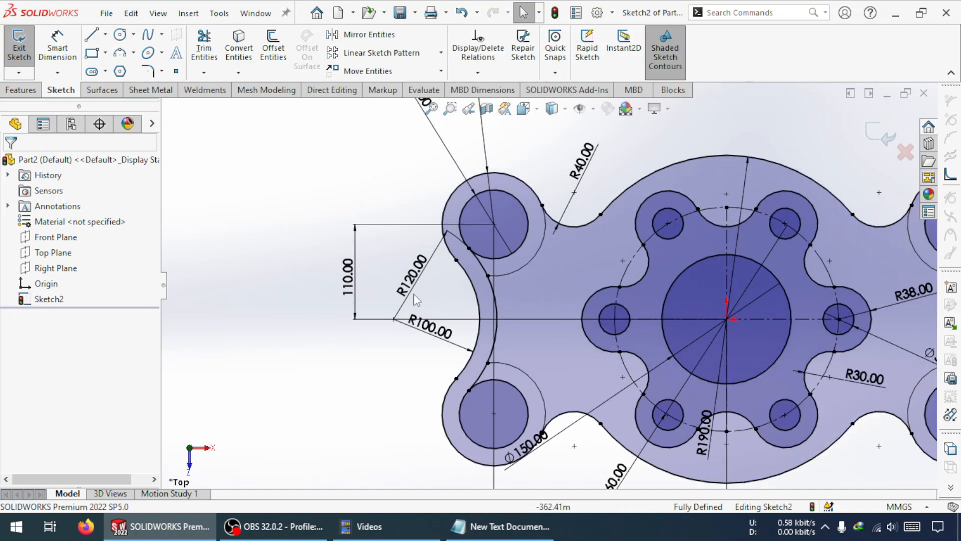
scroll(414, 294, down, 2)
drag(424, 251, 401, 213)
drag(459, 347, 415, 371)
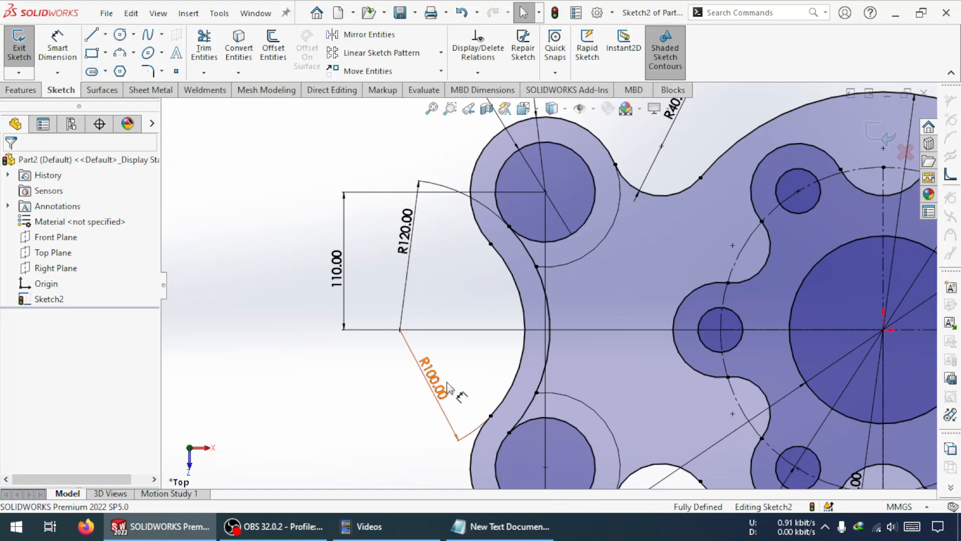
Step: Move the R60 dimension label above the central body and the 80 mm diameter label outward beside the upper left lug
scroll(456, 347, up, 5)
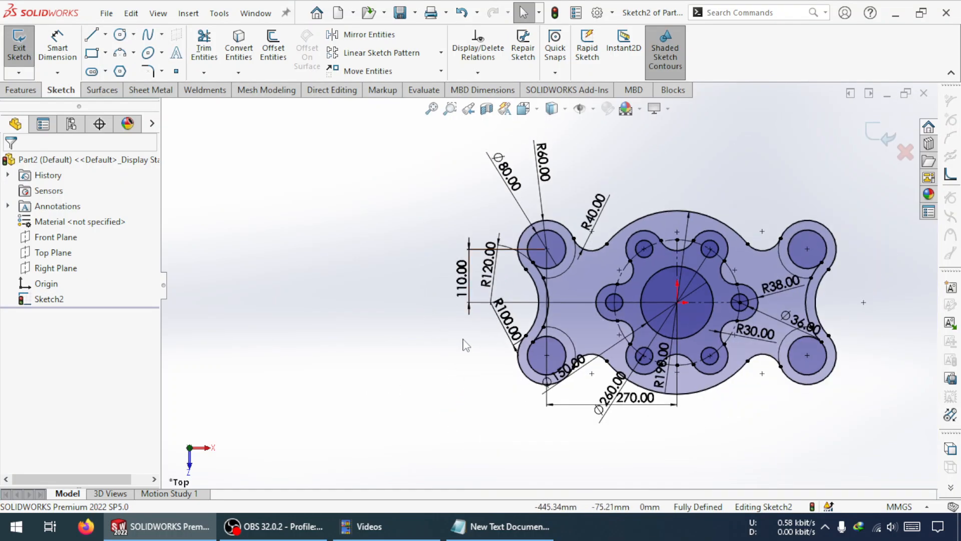
scroll(551, 295, up, 2)
scroll(708, 304, down, 2)
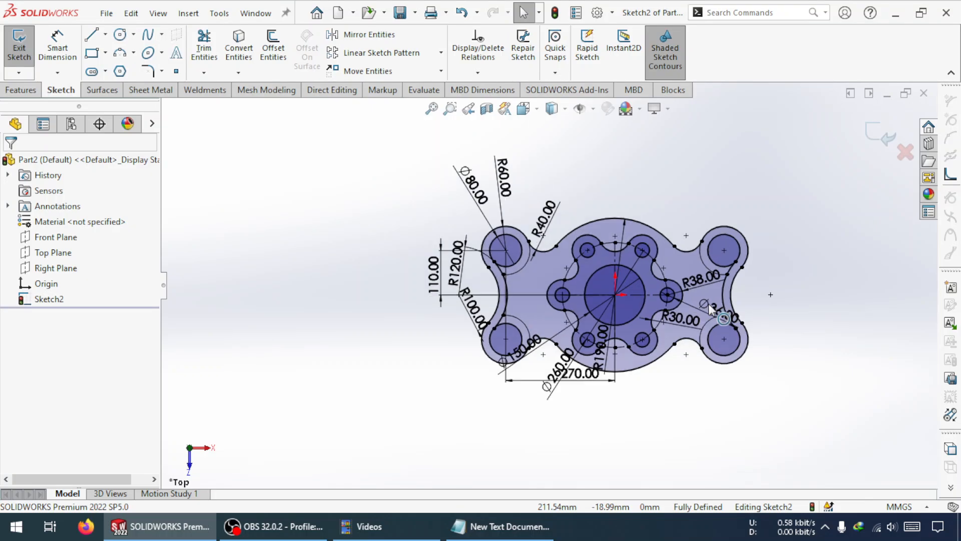
scroll(710, 309, down, 3)
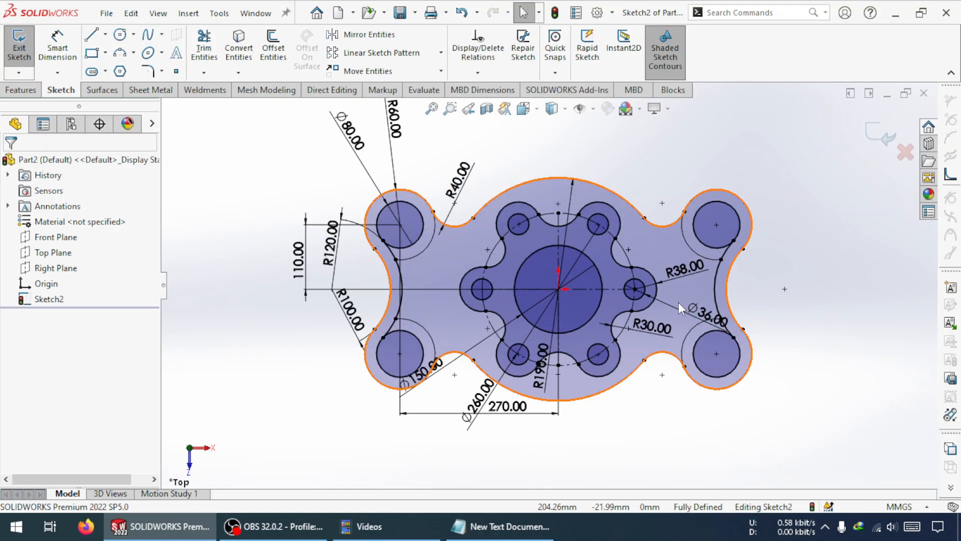
scroll(680, 306, down, 2)
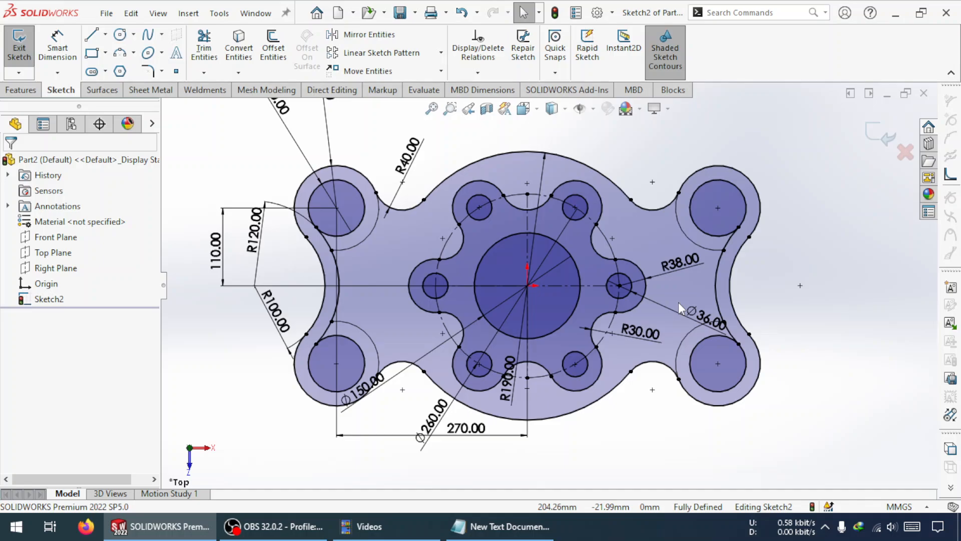
scroll(678, 302, up, 1)
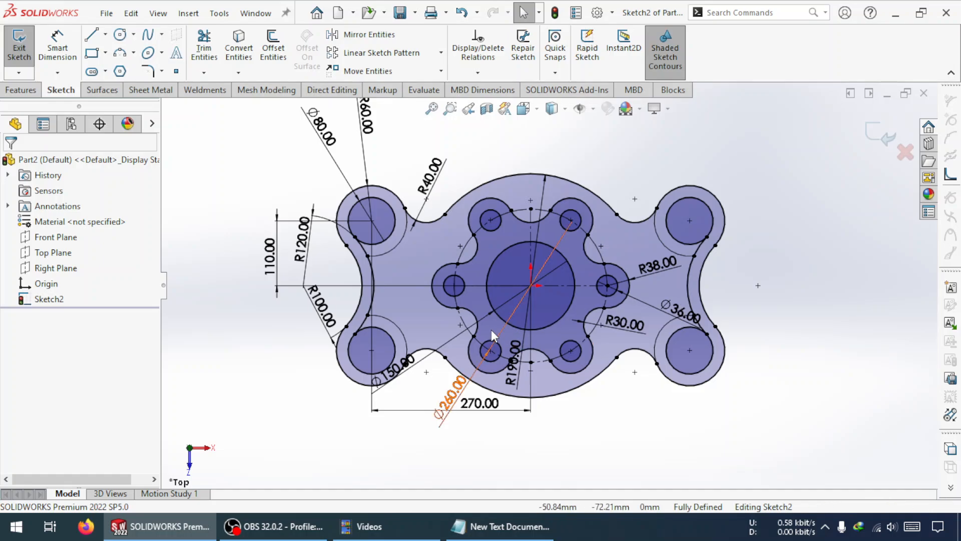
scroll(490, 329, down, 1)
scroll(476, 254, up, 2)
drag(407, 135, 560, 165)
drag(375, 152, 323, 194)
click(395, 180)
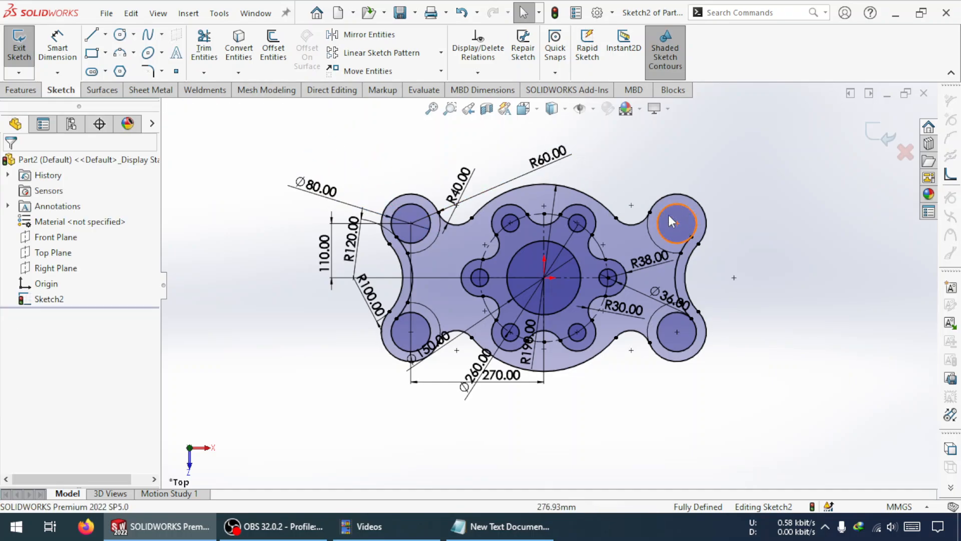
scroll(360, 164, up, 1)
scroll(359, 164, down, 3)
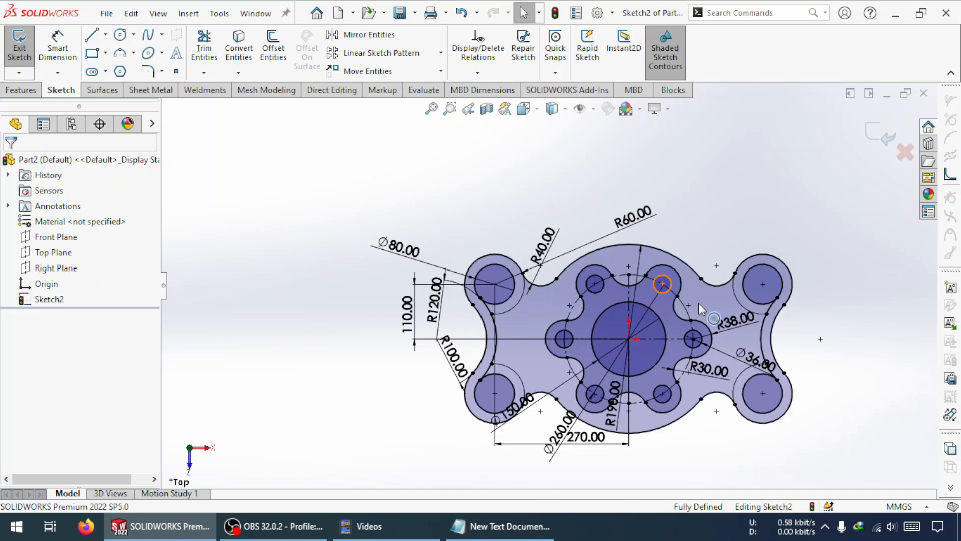